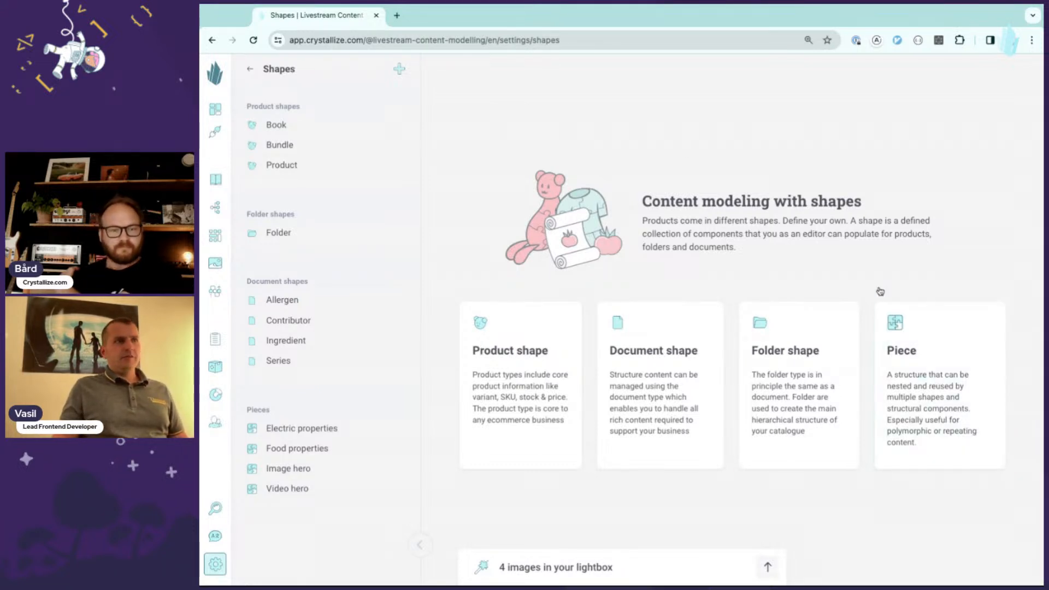
# - Start a new piece shape and name it SEO
pyautogui.click(400, 69)
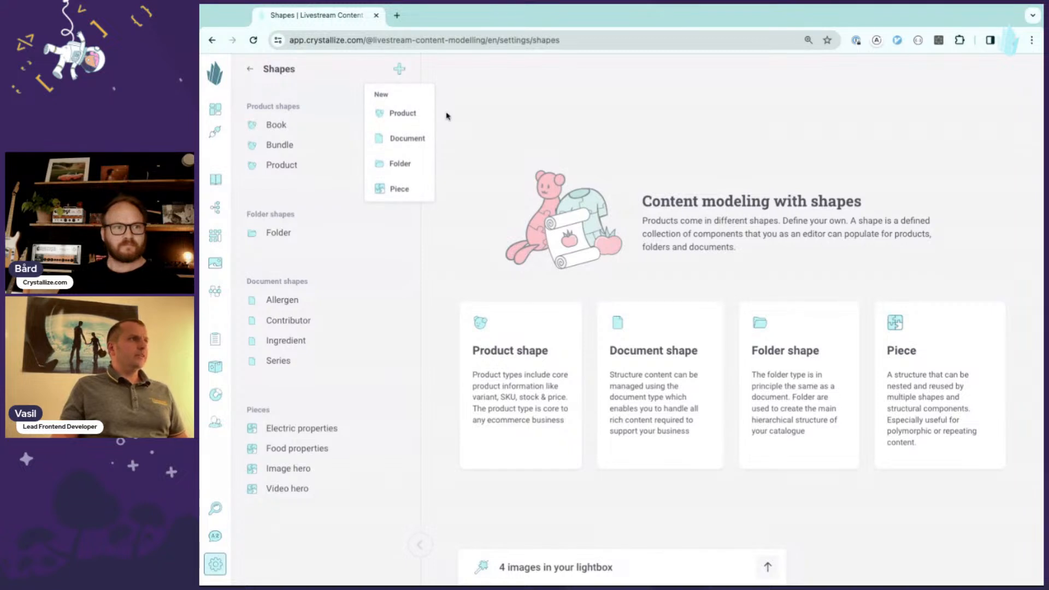
pyautogui.click(409, 190)
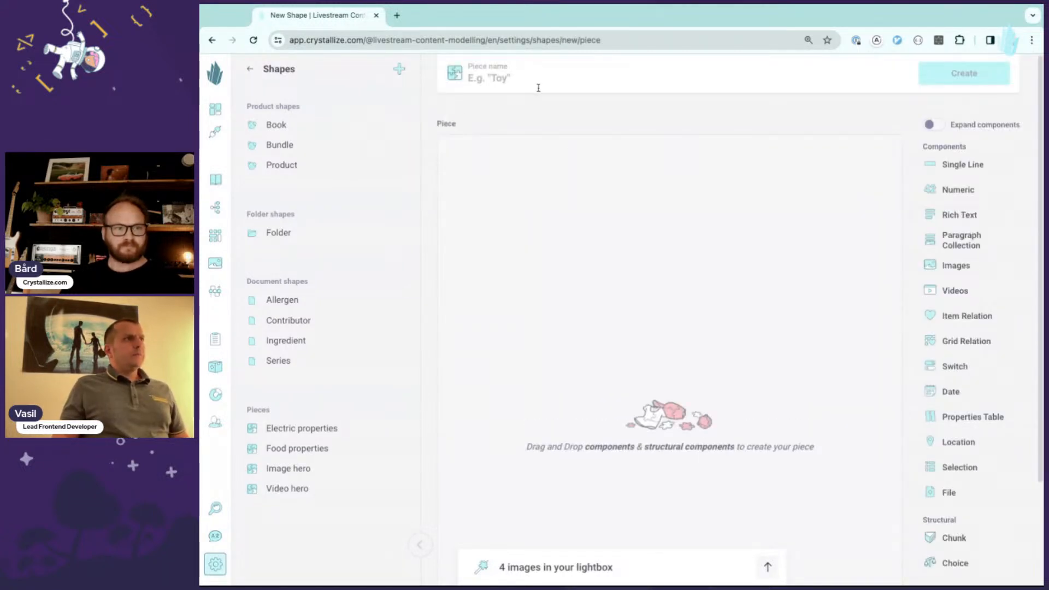
pyautogui.write('SEO')
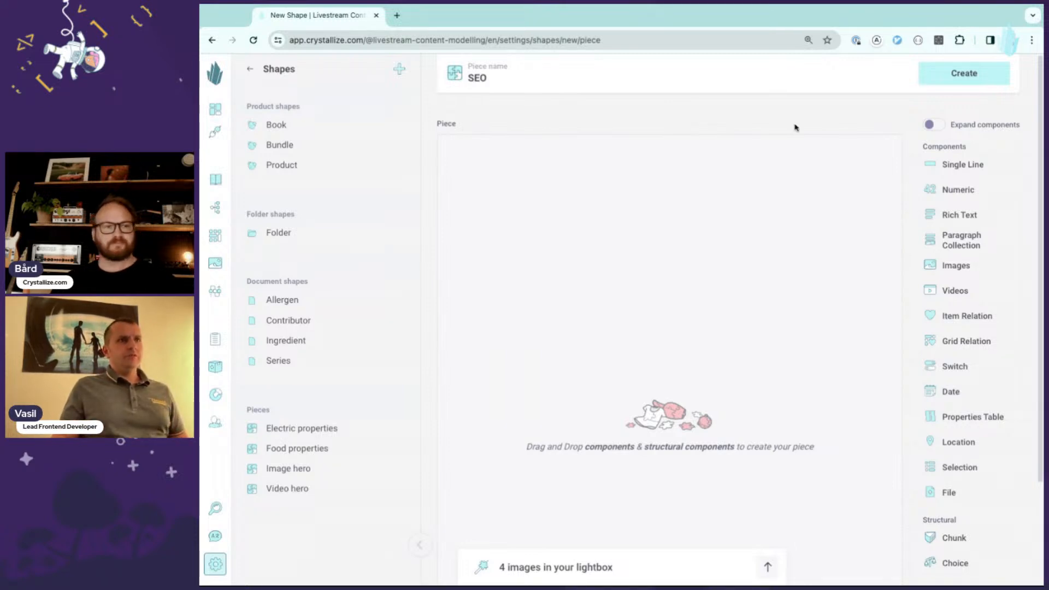
# - Add a Single Line component named Title and a Rich Text component named Description to the piece
pyautogui.click(983, 167)
pyautogui.write('Title')
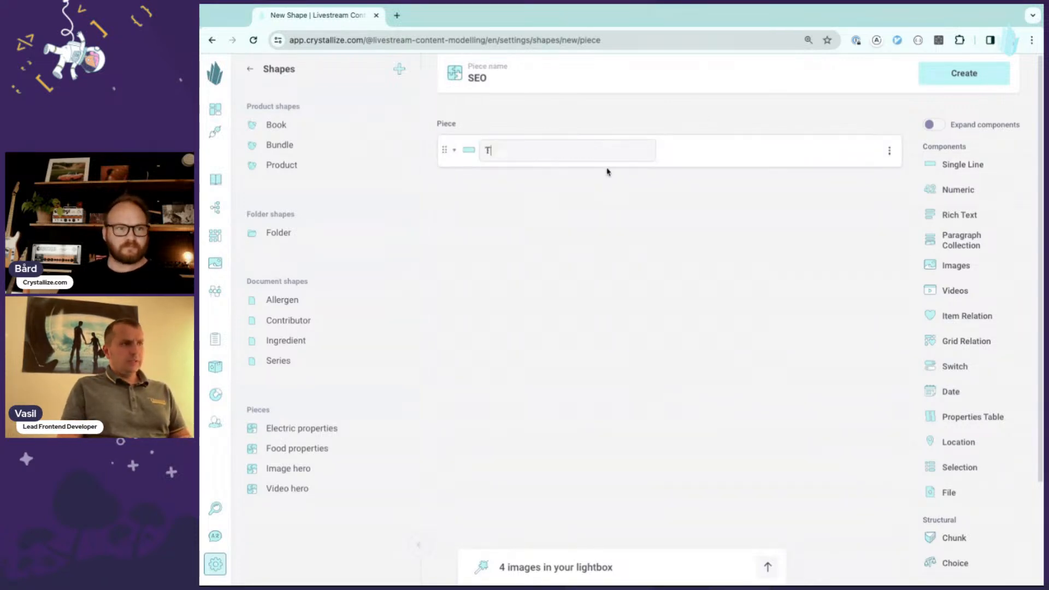
pyautogui.click(968, 215)
pyautogui.write('Des')
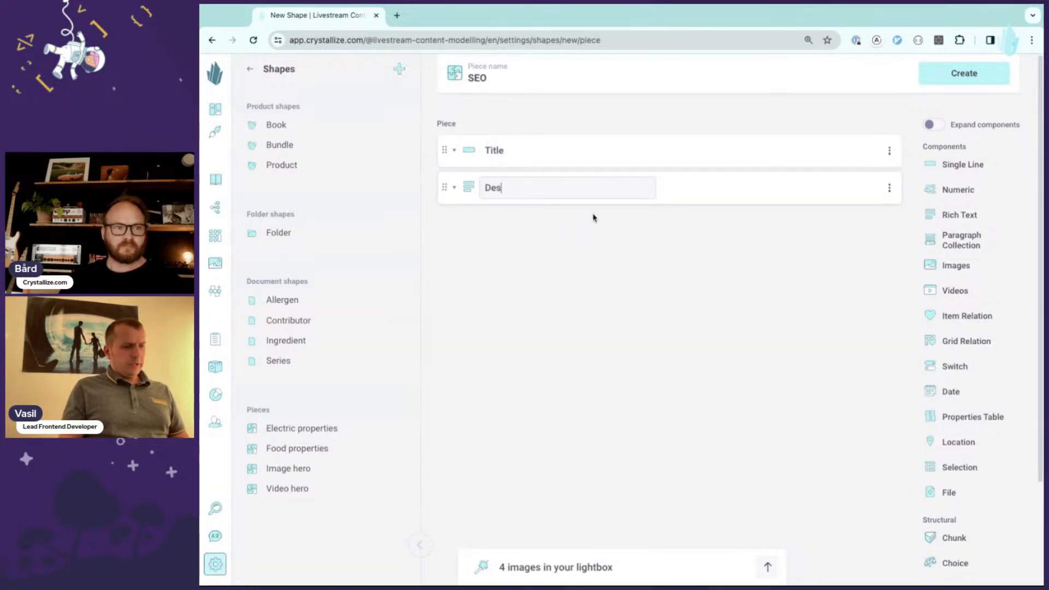
pyautogui.write('cription')
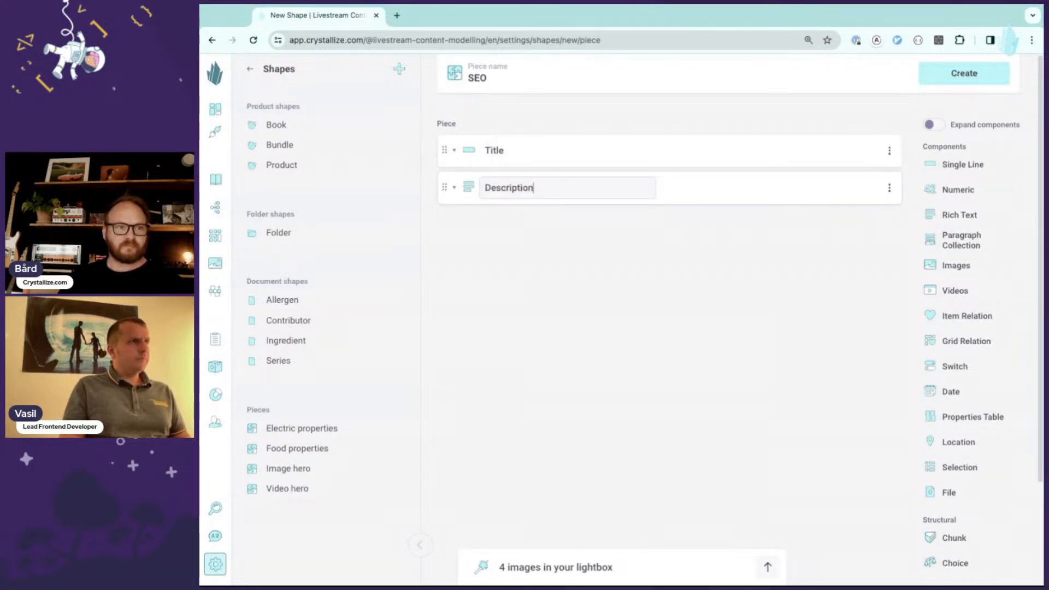
pyautogui.click(746, 238)
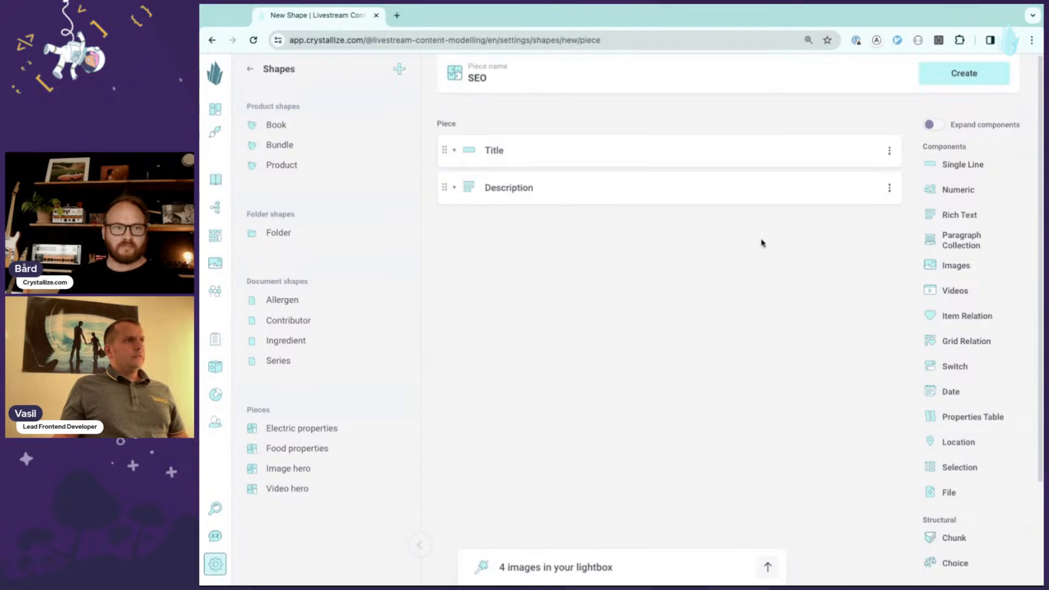
# - Add an Images component named Image and create the SEO piece
pyautogui.click(960, 265)
pyautogui.write('Image')
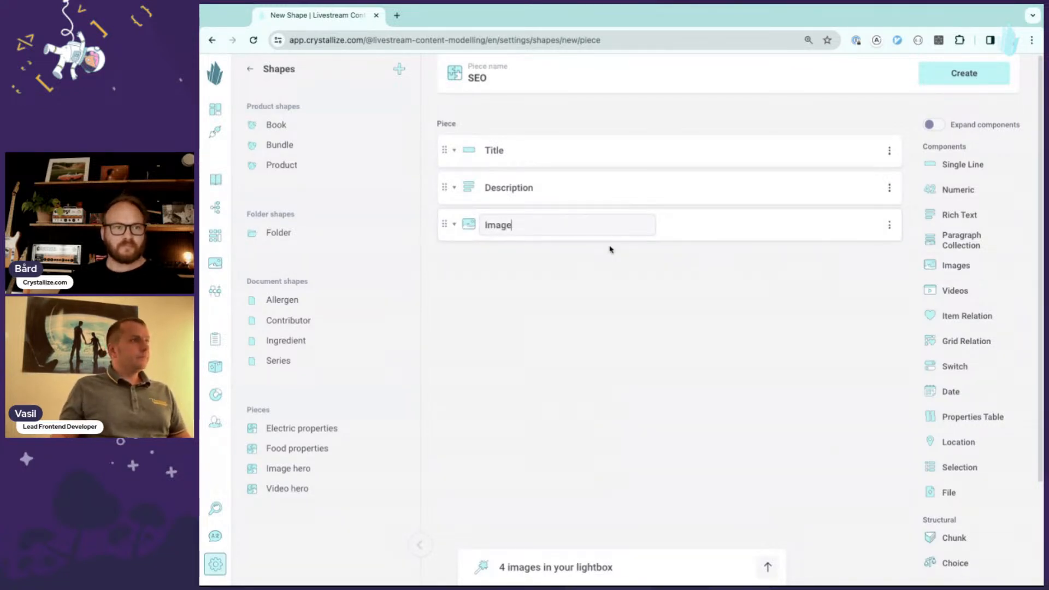
pyautogui.click(690, 284)
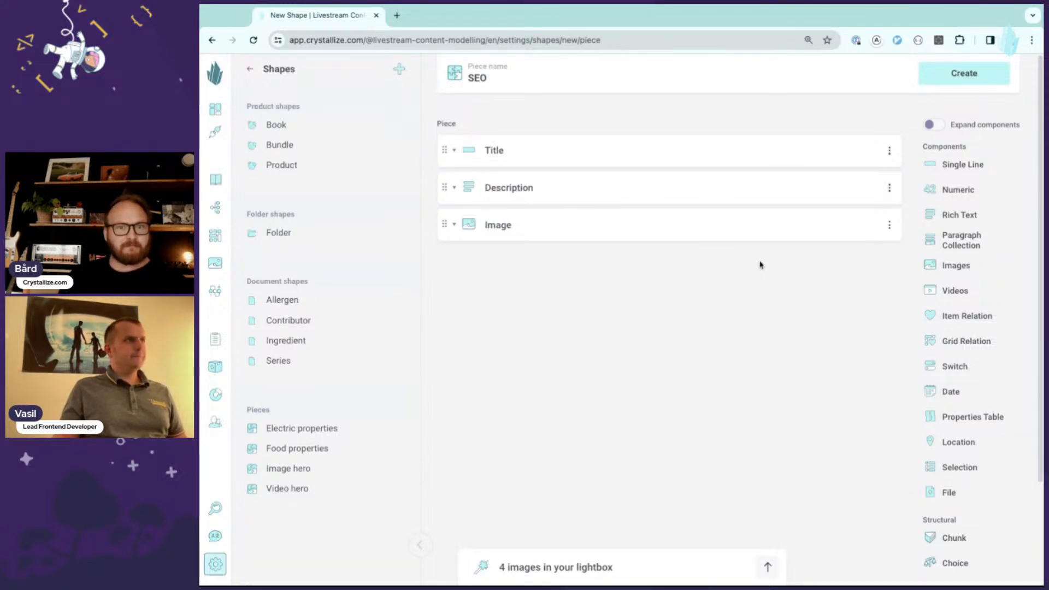
pyautogui.click(962, 75)
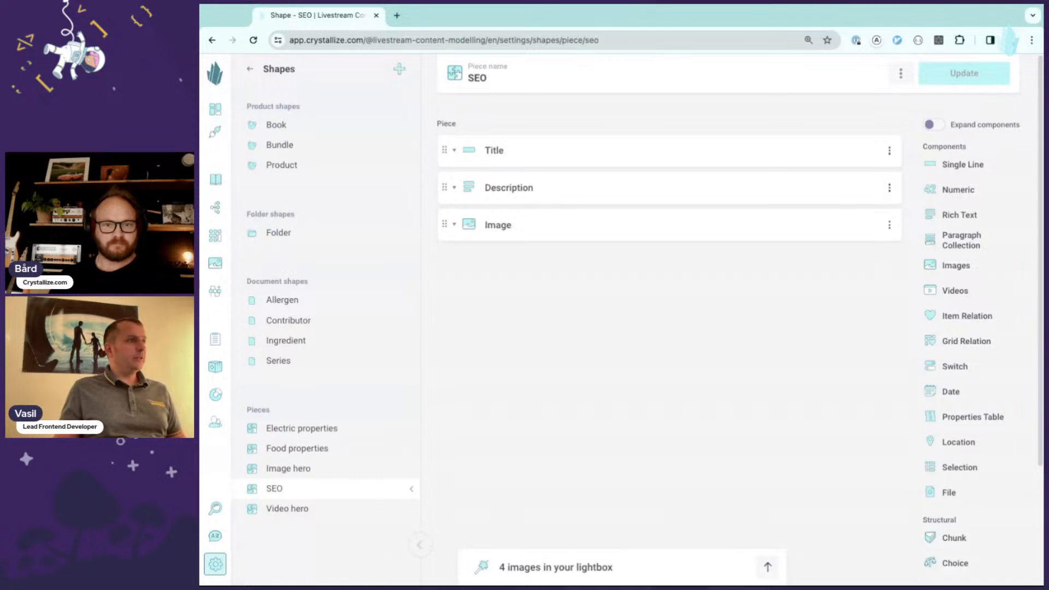
# - Open the Book product shape and delete its Meta chunk
pyautogui.click(283, 129)
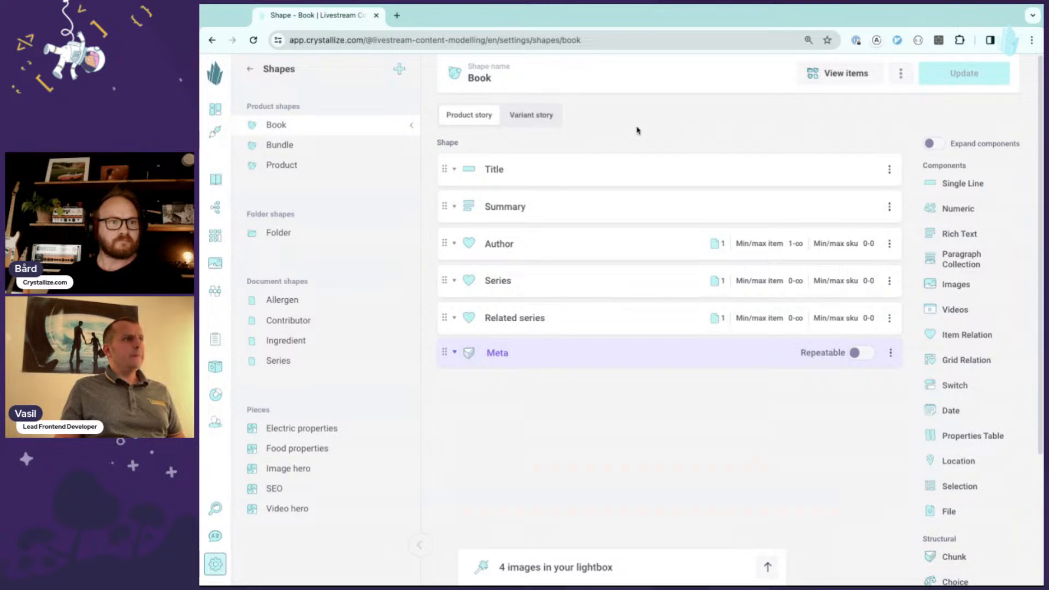
pyautogui.click(460, 355)
pyautogui.scroll(-1, 617, 437)
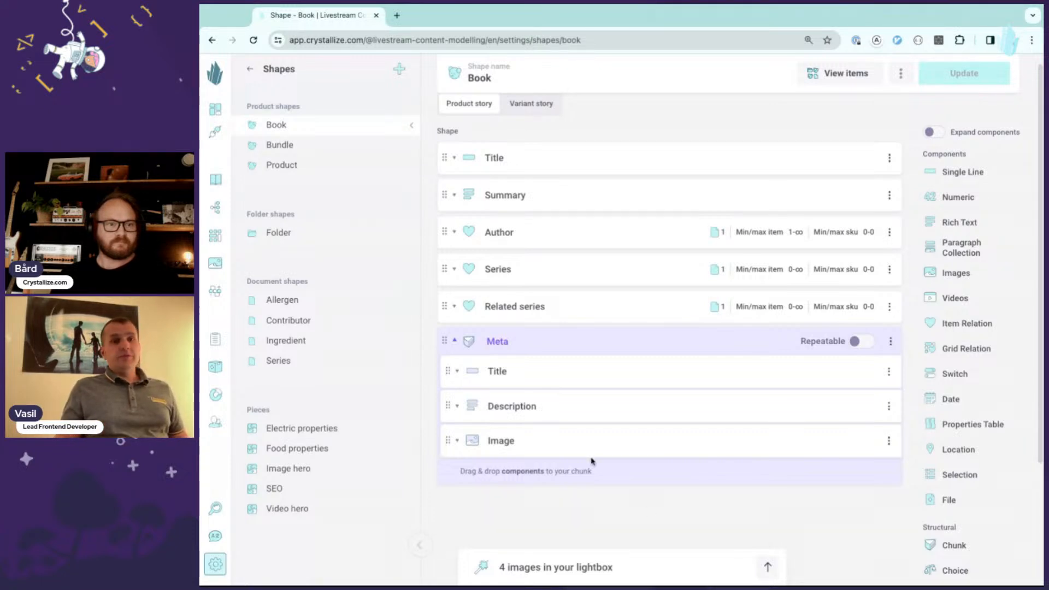
pyautogui.click(890, 342)
pyautogui.click(891, 367)
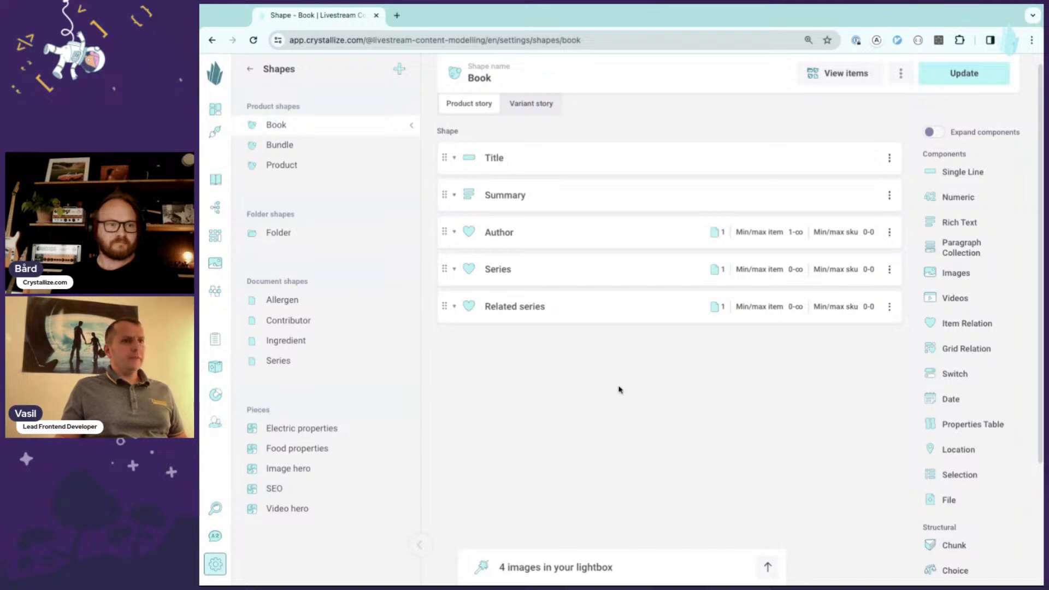
# - Add the SEO piece to the Book shape and confirm the shape update
pyautogui.scroll(-1, 963, 465)
pyautogui.scroll(-3, 964, 465)
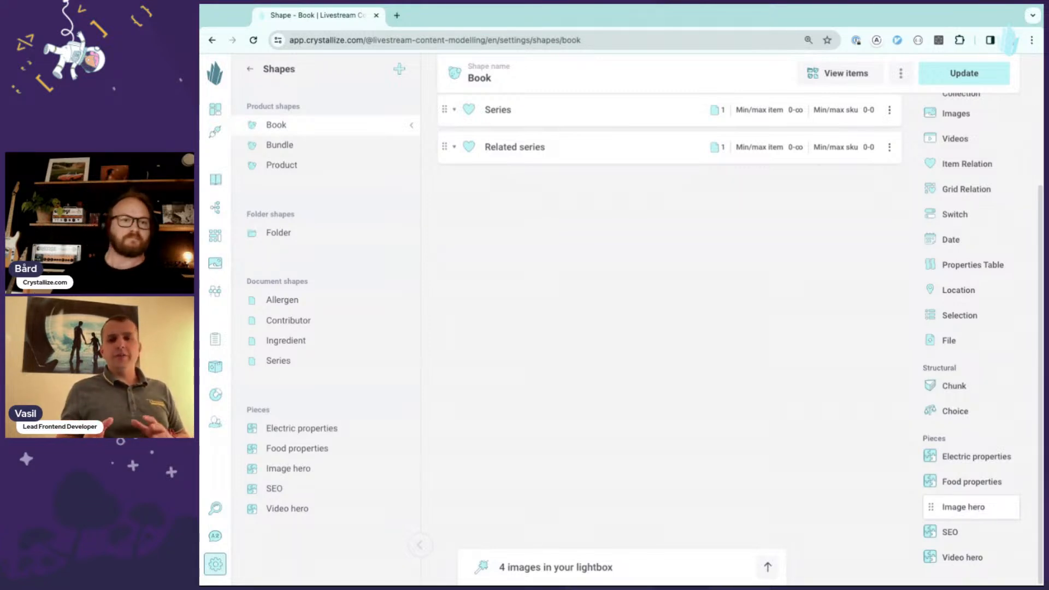
pyautogui.click(971, 535)
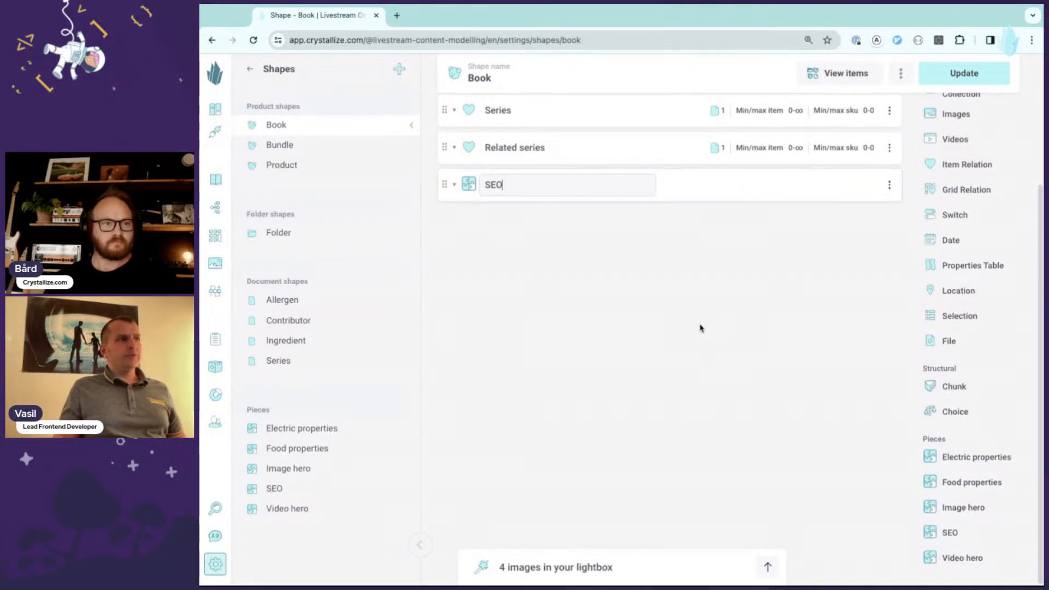
pyautogui.click(712, 421)
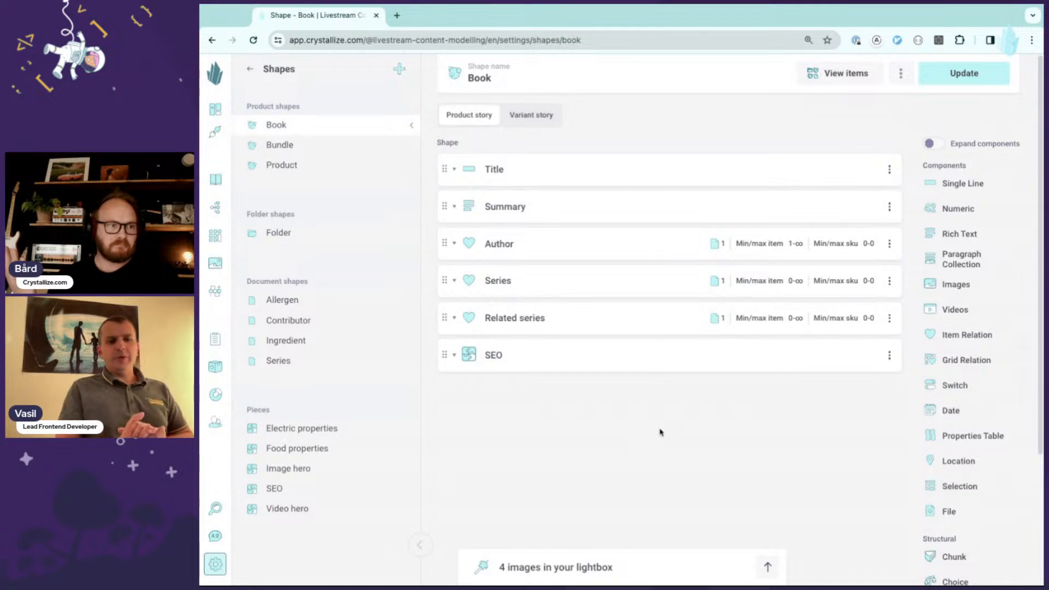
pyautogui.click(964, 73)
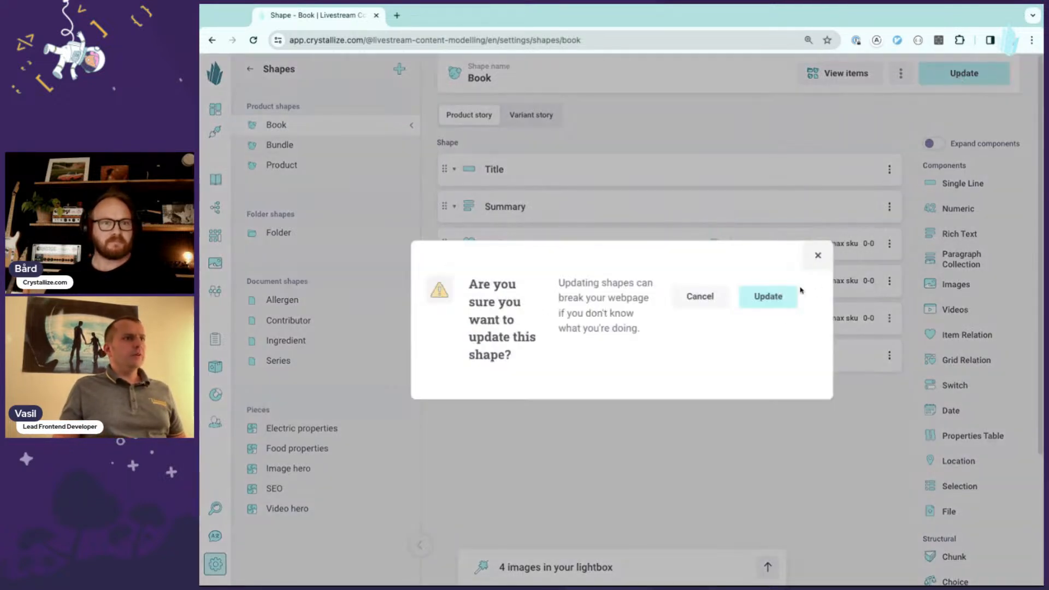
pyautogui.click(764, 296)
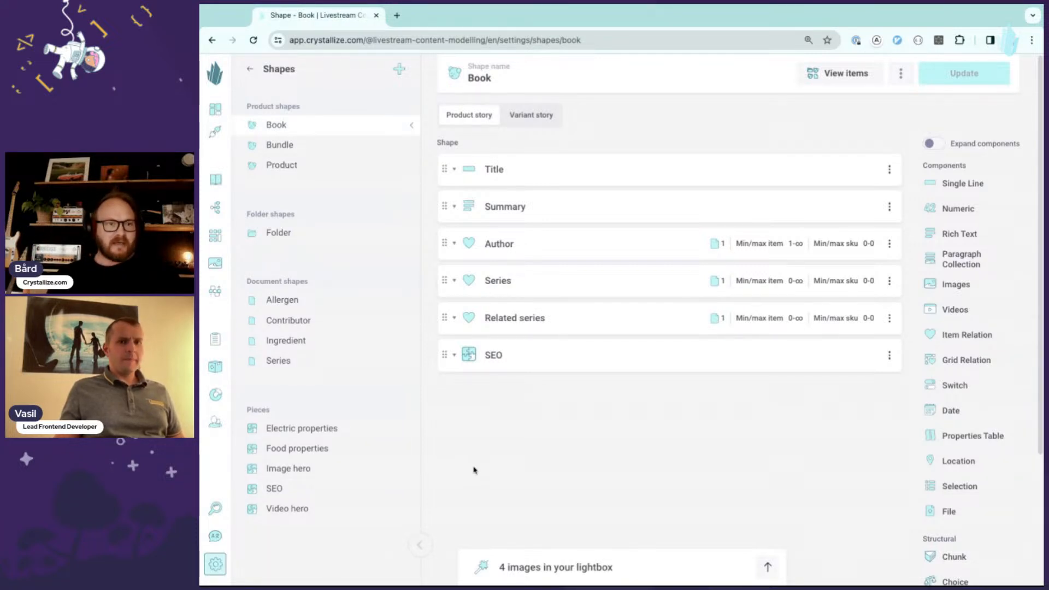
# - Inspect the CTA chunks of the Image hero and Video hero pieces
pyautogui.click(326, 473)
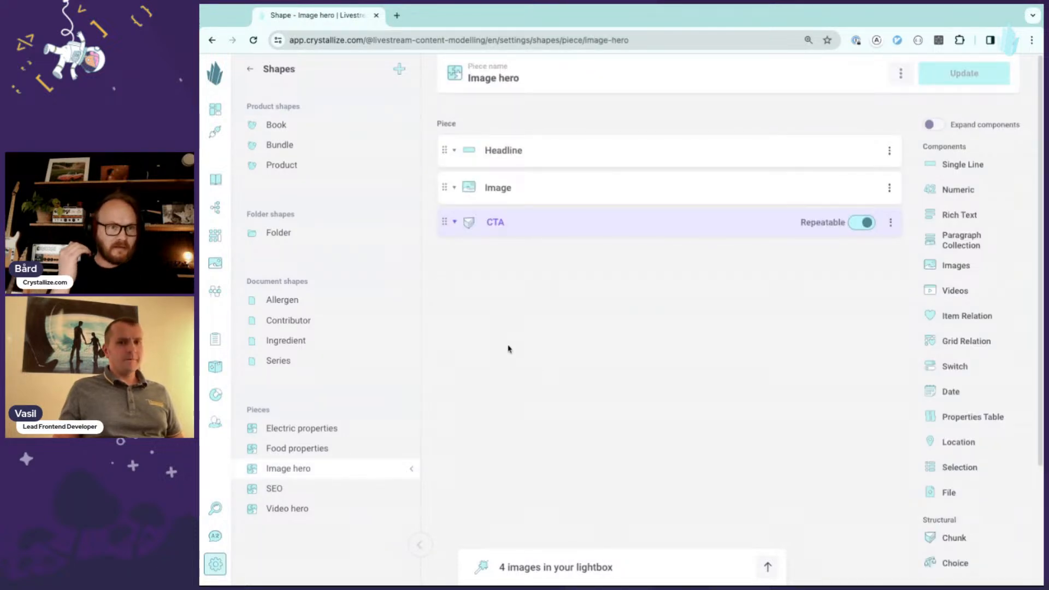
pyautogui.click(455, 222)
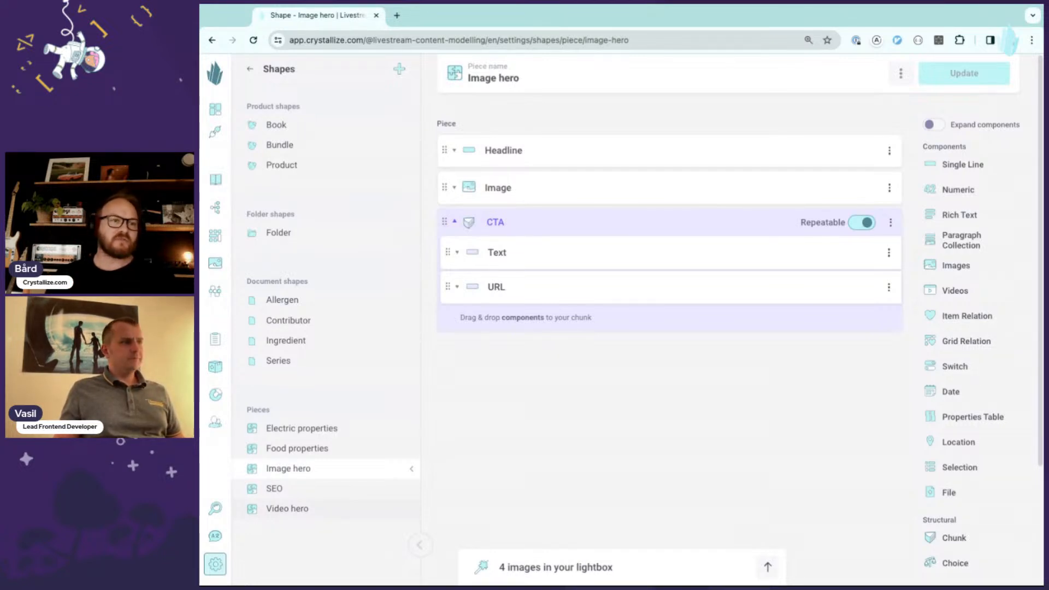
pyautogui.click(286, 508)
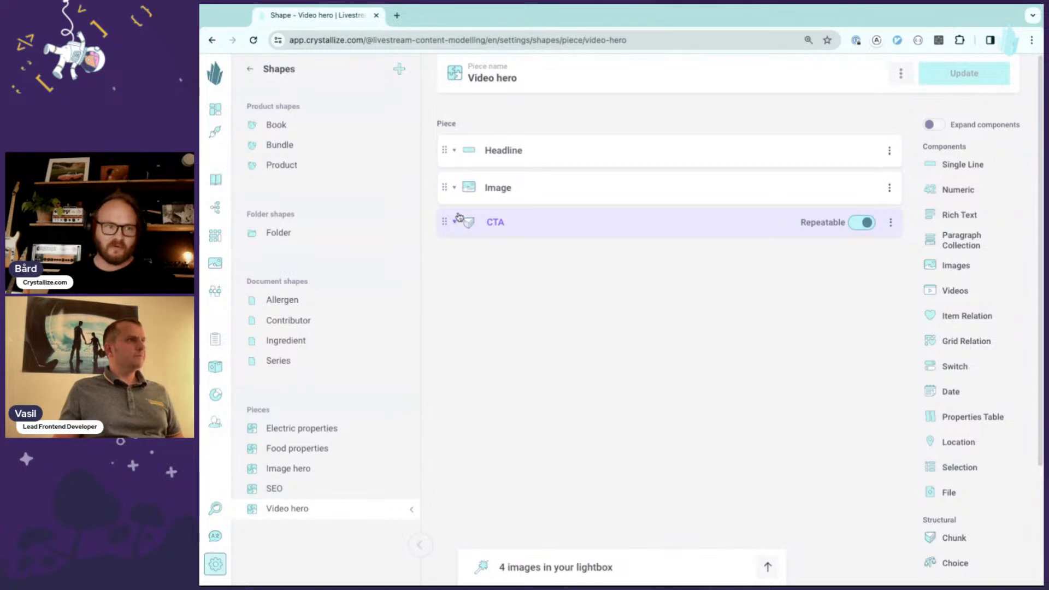
pyautogui.click(454, 222)
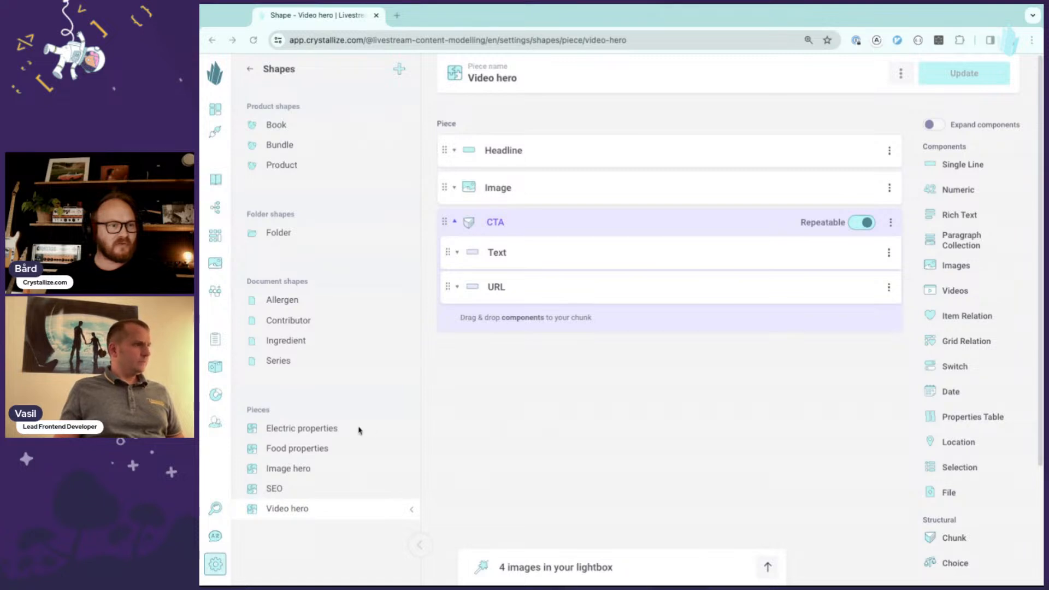
# - Examine the components inside the Physical dimensions and Power chunks of the Electric properties piece
pyautogui.click(310, 428)
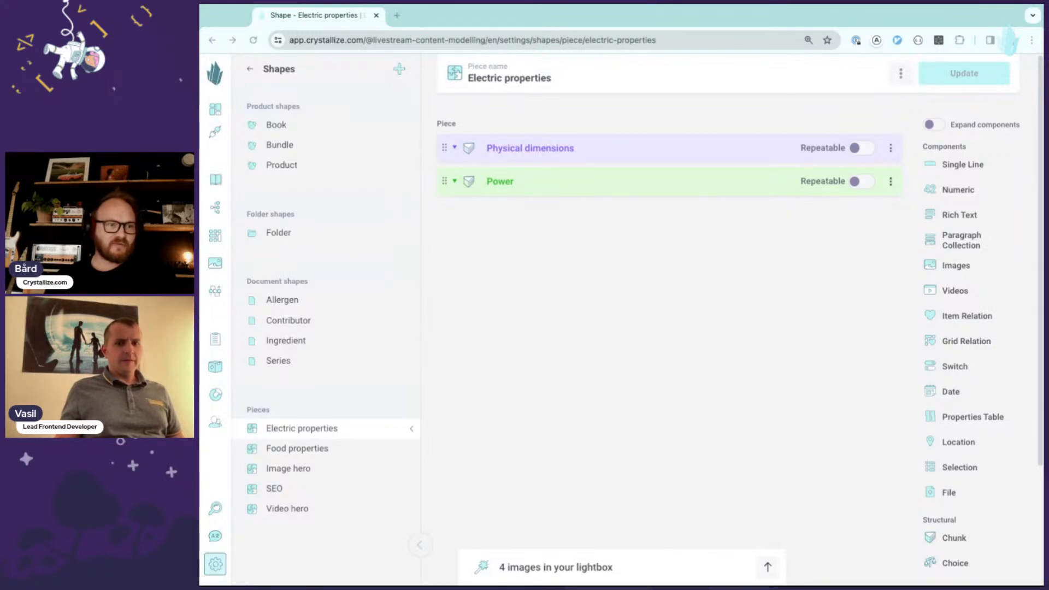
pyautogui.click(493, 264)
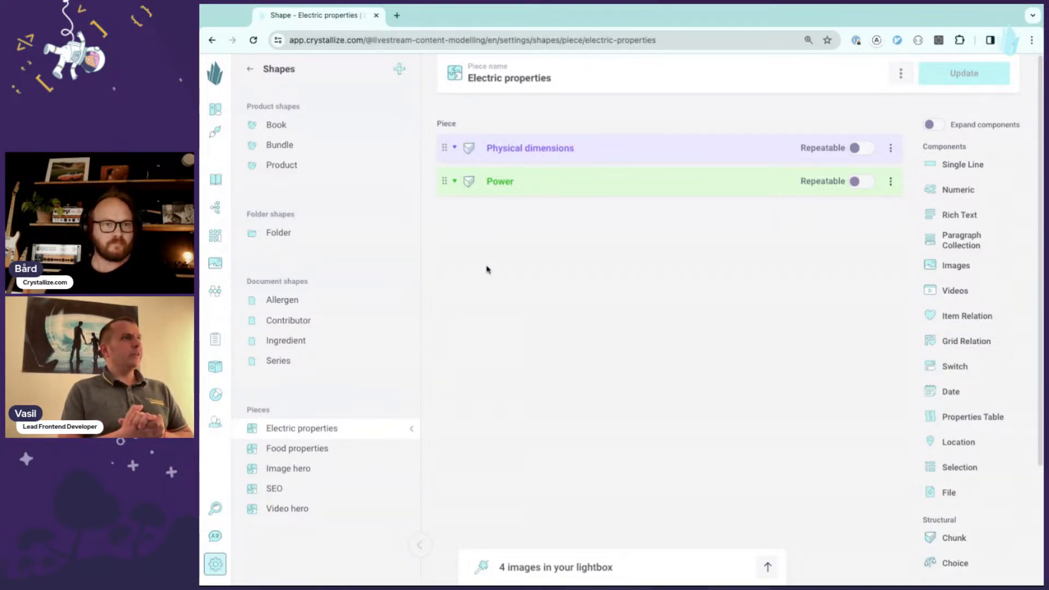
pyautogui.click(474, 146)
pyautogui.click(468, 352)
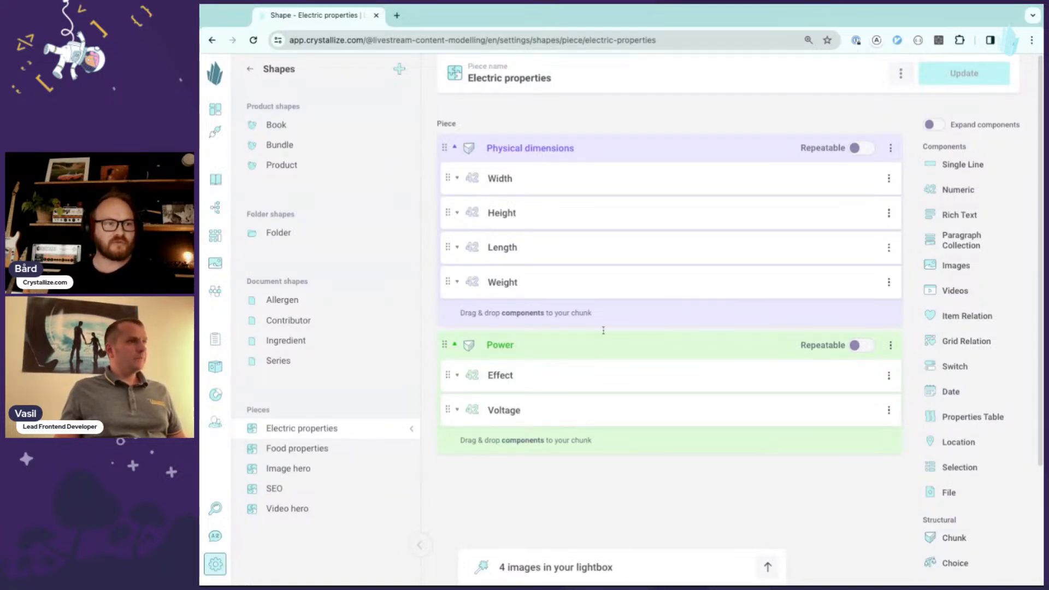
pyautogui.click(697, 182)
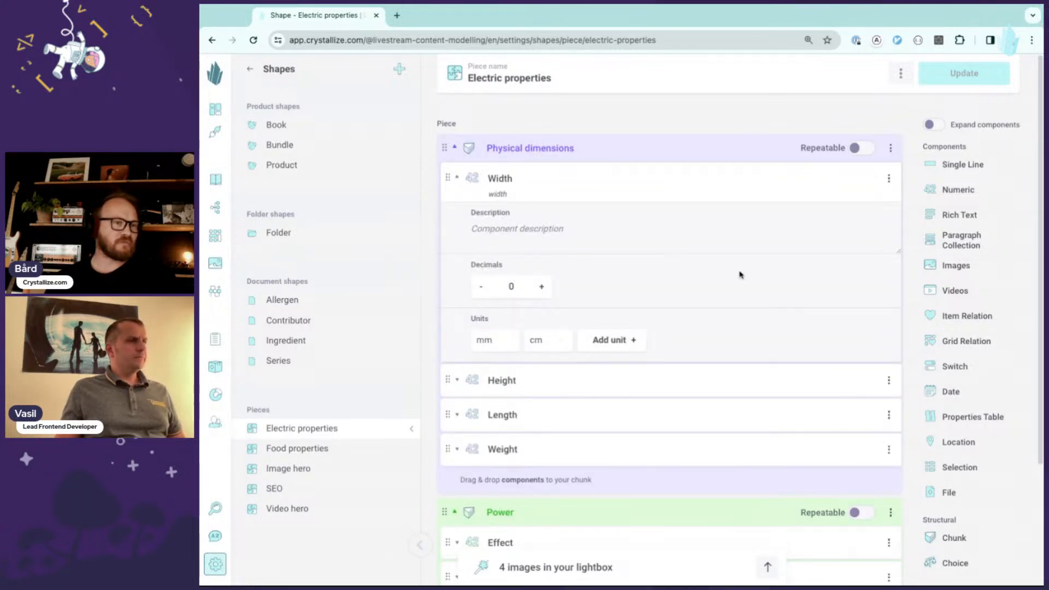
pyautogui.scroll(-1, 752, 312)
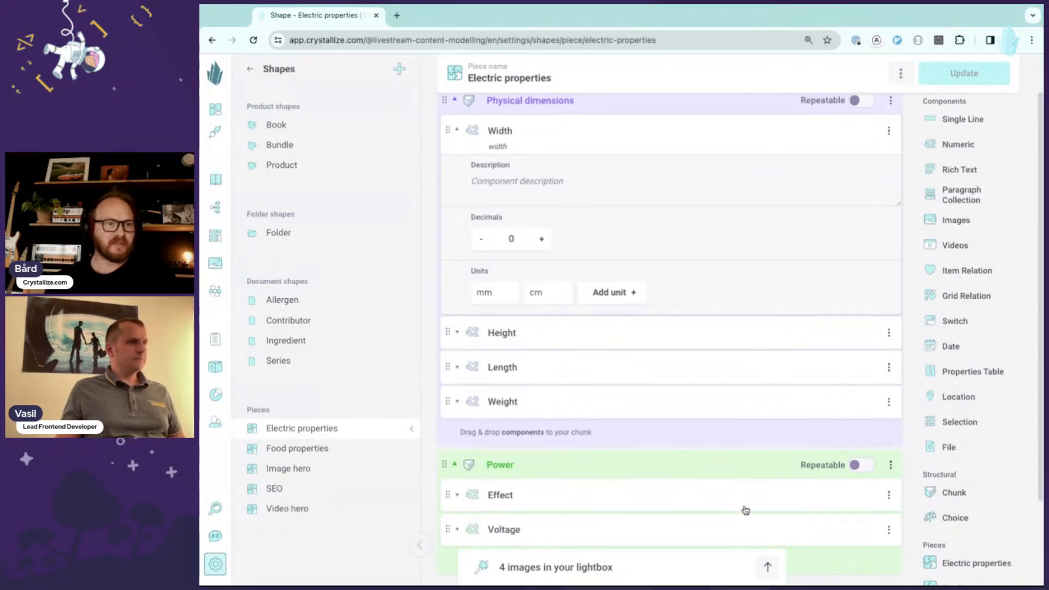
pyautogui.scroll(-1, 747, 508)
pyautogui.click(748, 507)
pyautogui.scroll(-2, 740, 382)
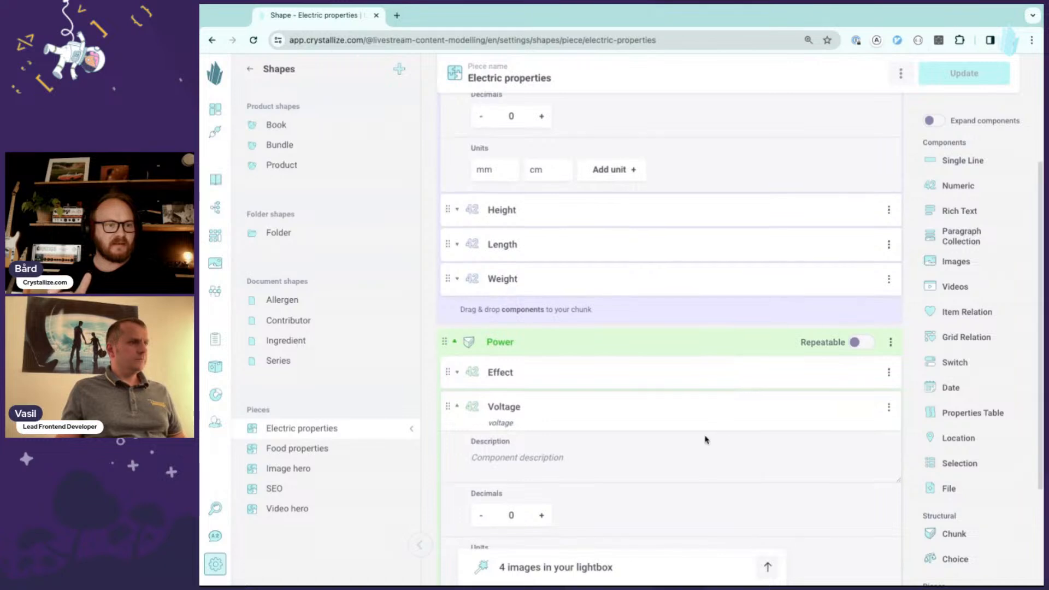
pyautogui.scroll(-3, 656, 448)
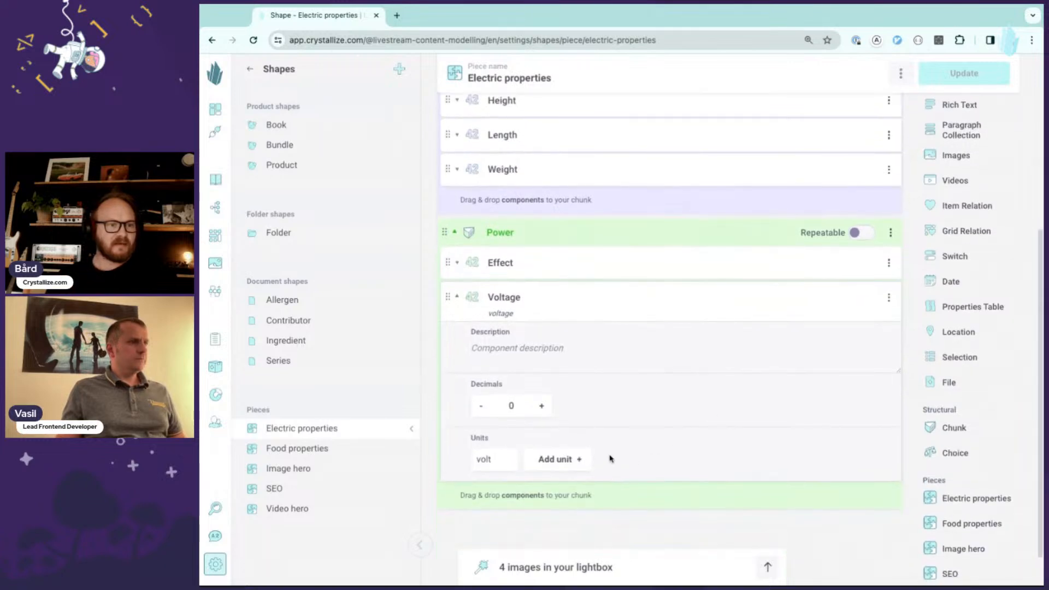
pyautogui.click(773, 274)
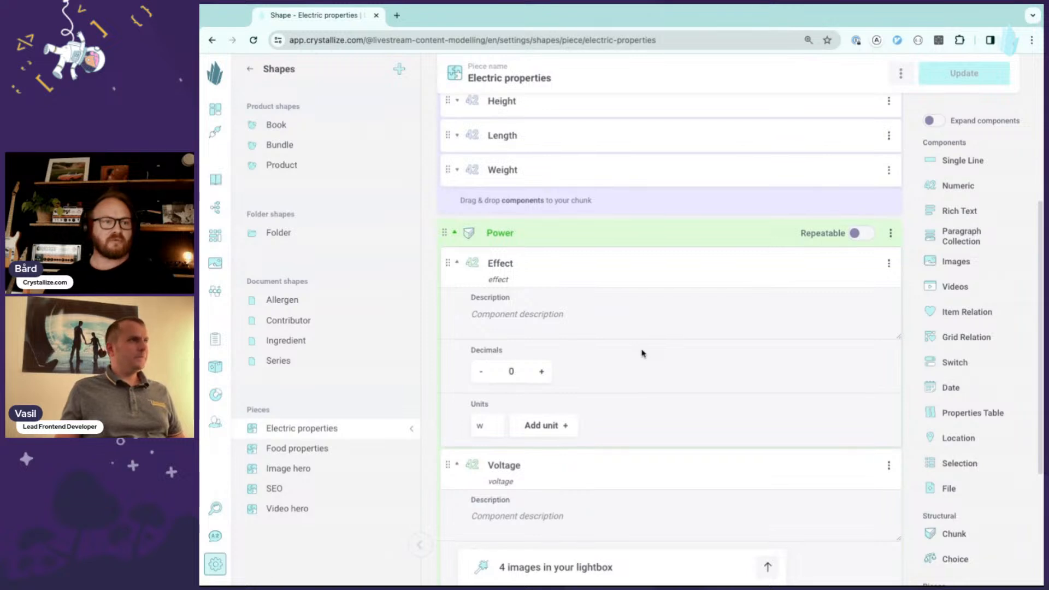
pyautogui.scroll(3, 636, 350)
pyautogui.scroll(1, 633, 347)
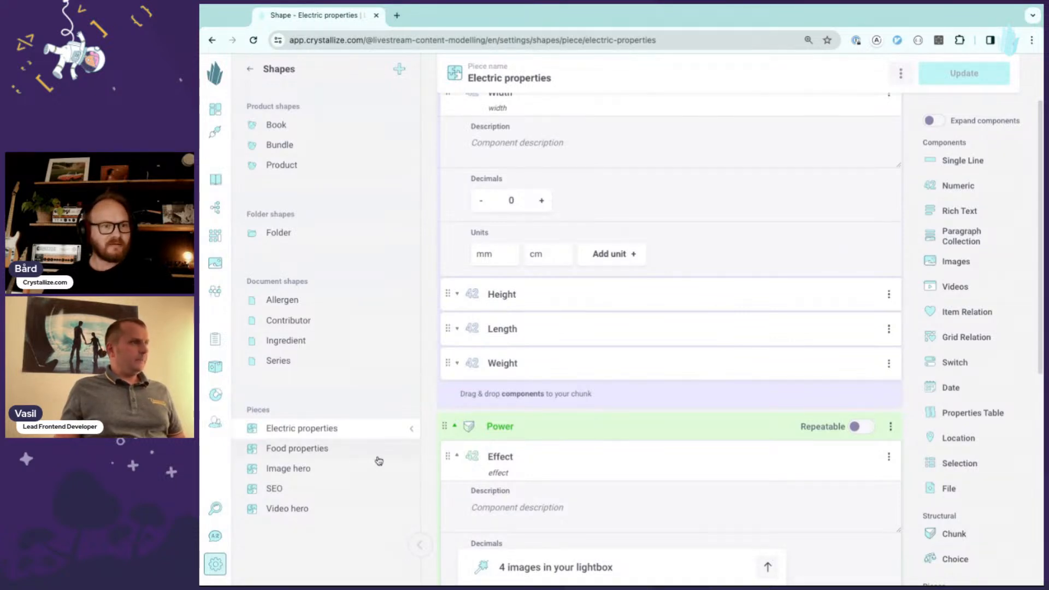
# - Open the Food properties piece and add a chunk named Allergenes
pyautogui.click(309, 452)
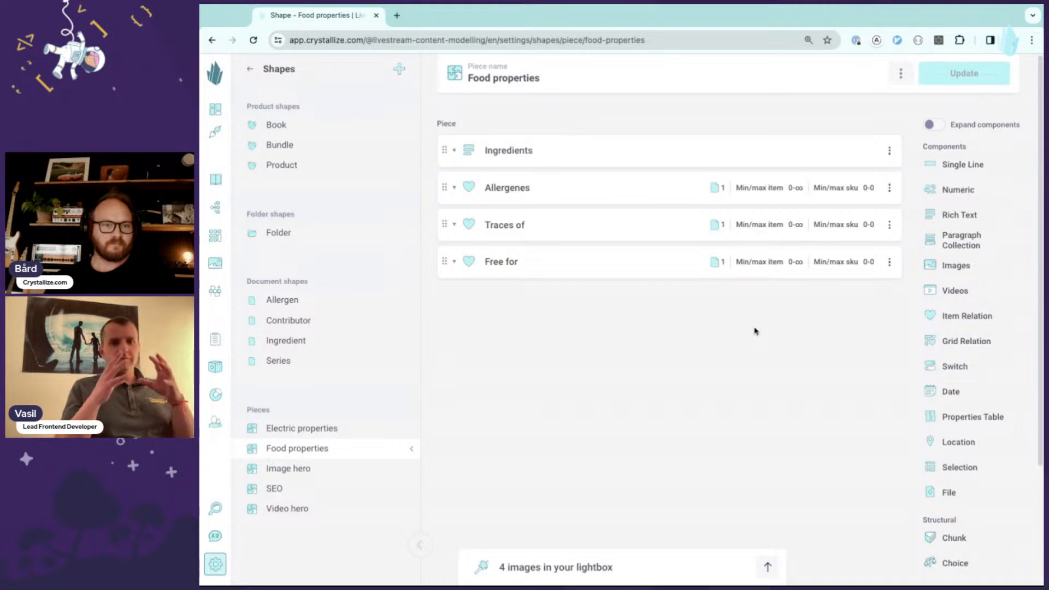
pyautogui.click(966, 543)
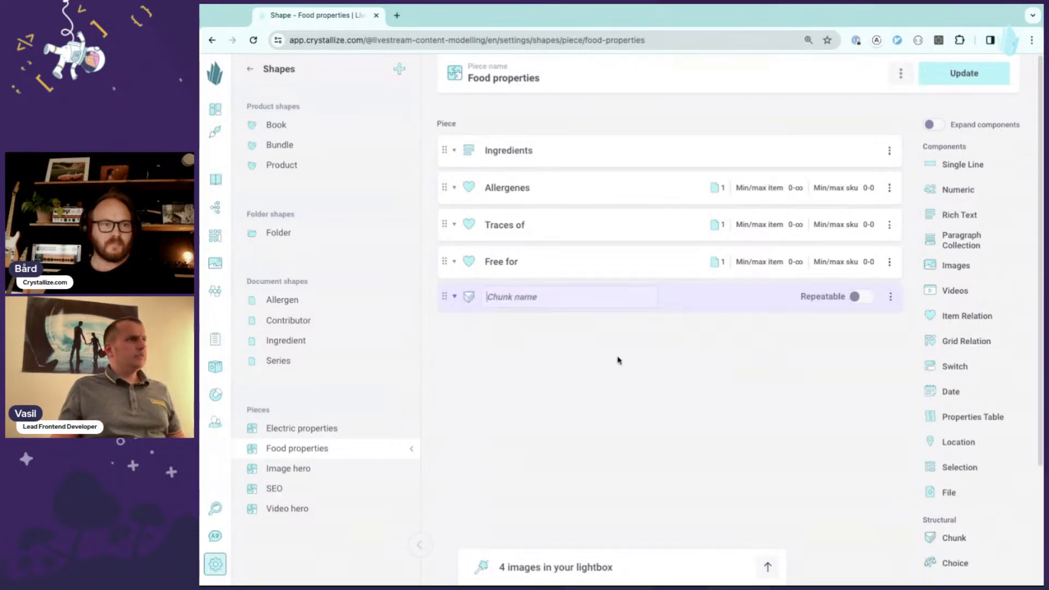
pyautogui.click(520, 187)
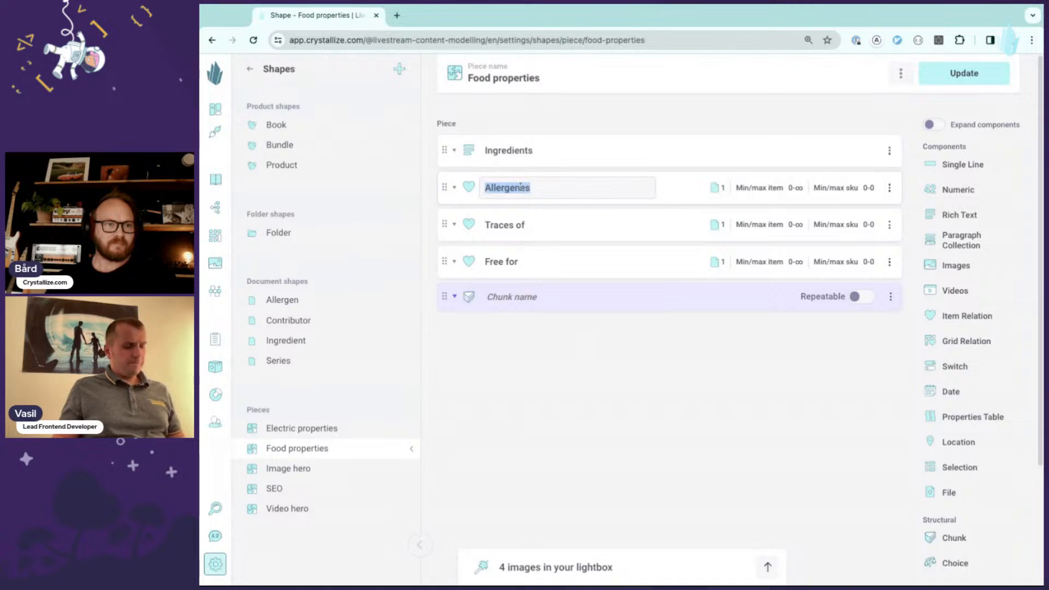
pyautogui.click(507, 297)
pyautogui.write('Allergenes')
pyautogui.click(444, 296)
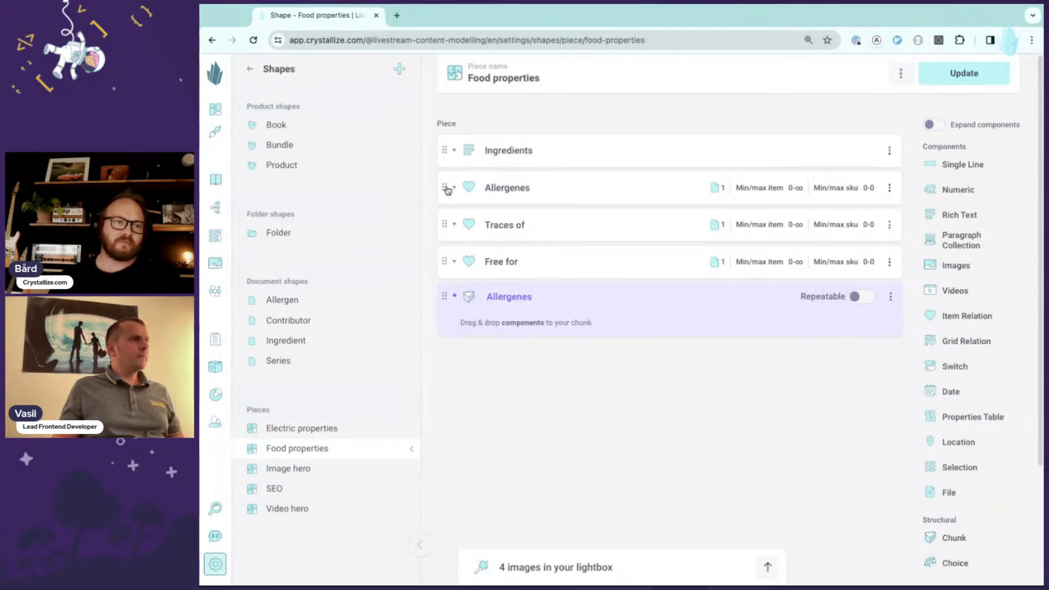
# - Move the Allergenes, Traces of and Free for components into the new Allergenes chunk
pyautogui.moveTo(444, 188); pyautogui.dragTo(466, 254)
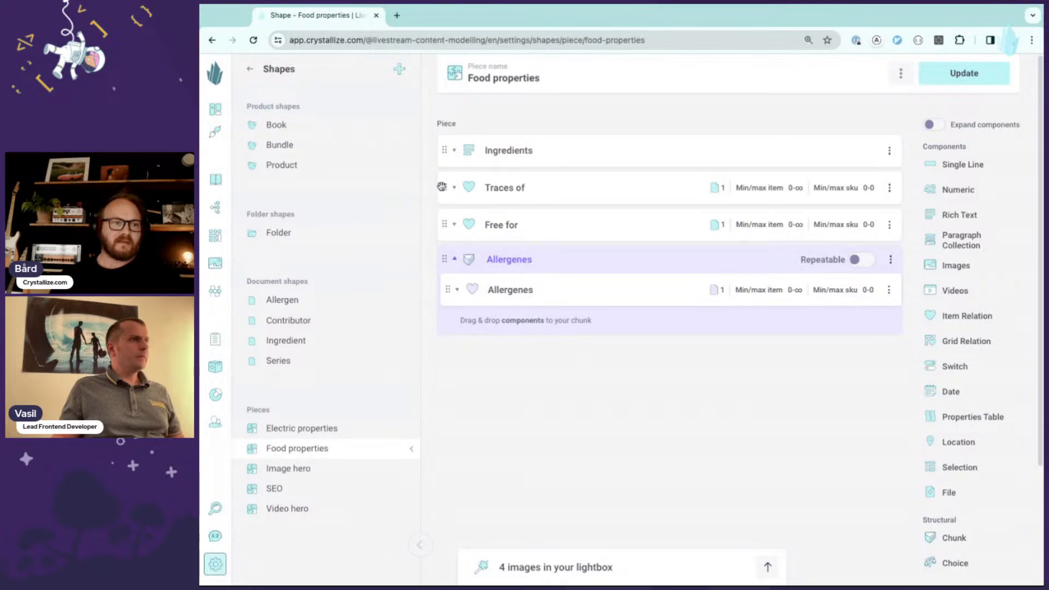
pyautogui.moveTo(445, 185); pyautogui.dragTo(477, 255)
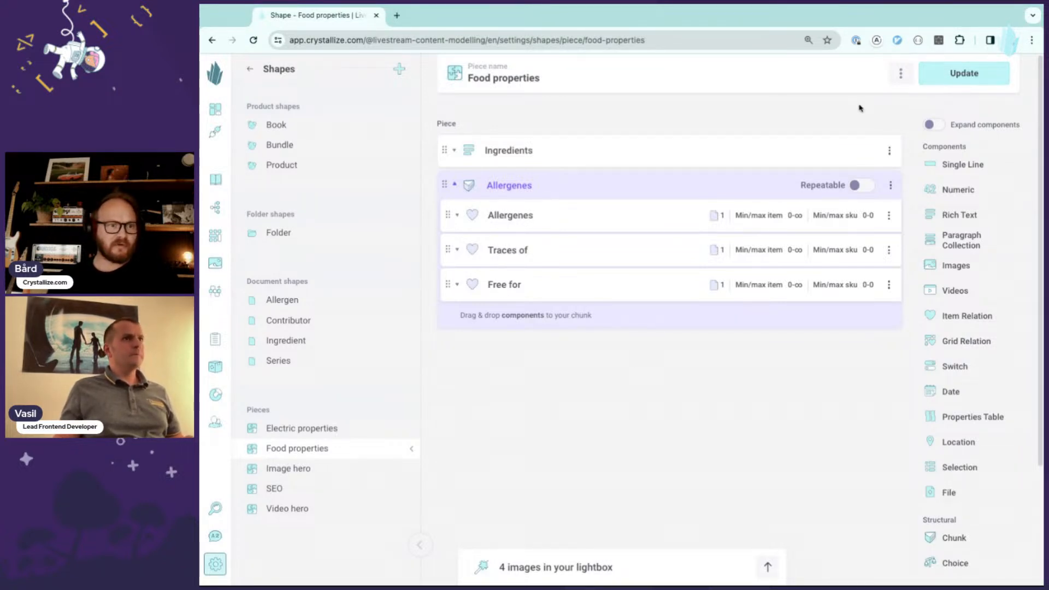
# - Expand and review the settings of the Allergenes and Traces of components inside the chunk
pyautogui.click(710, 221)
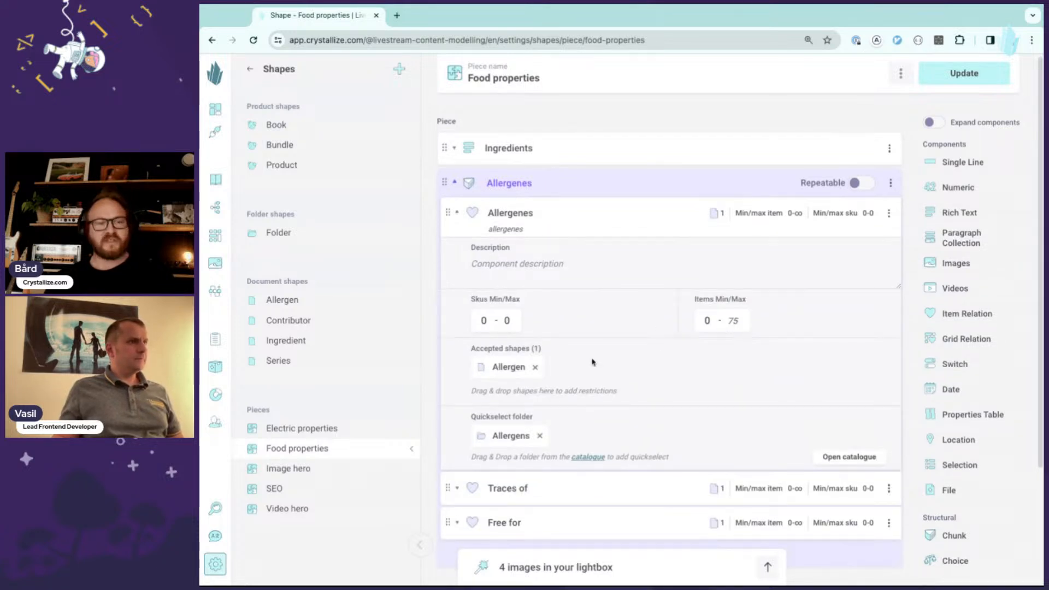
pyautogui.scroll(-2, 617, 367)
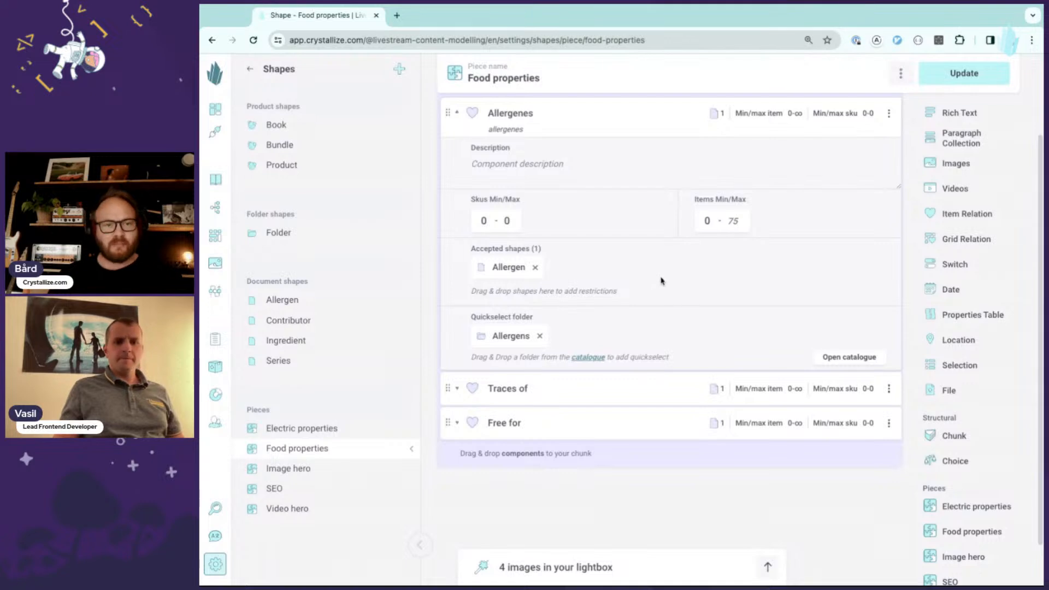
pyautogui.scroll(-1, 673, 275)
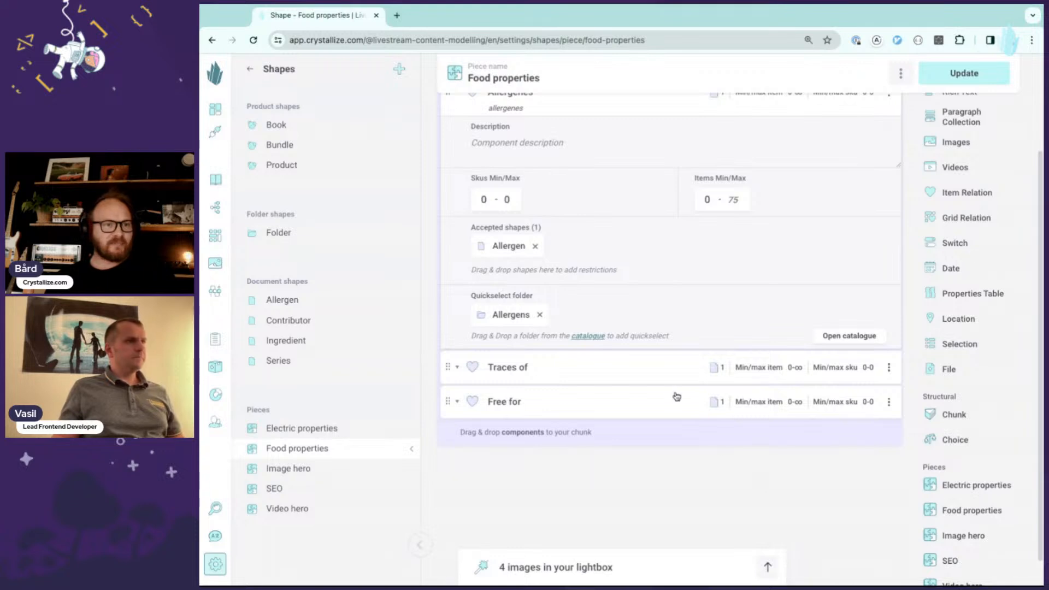
pyautogui.click(694, 374)
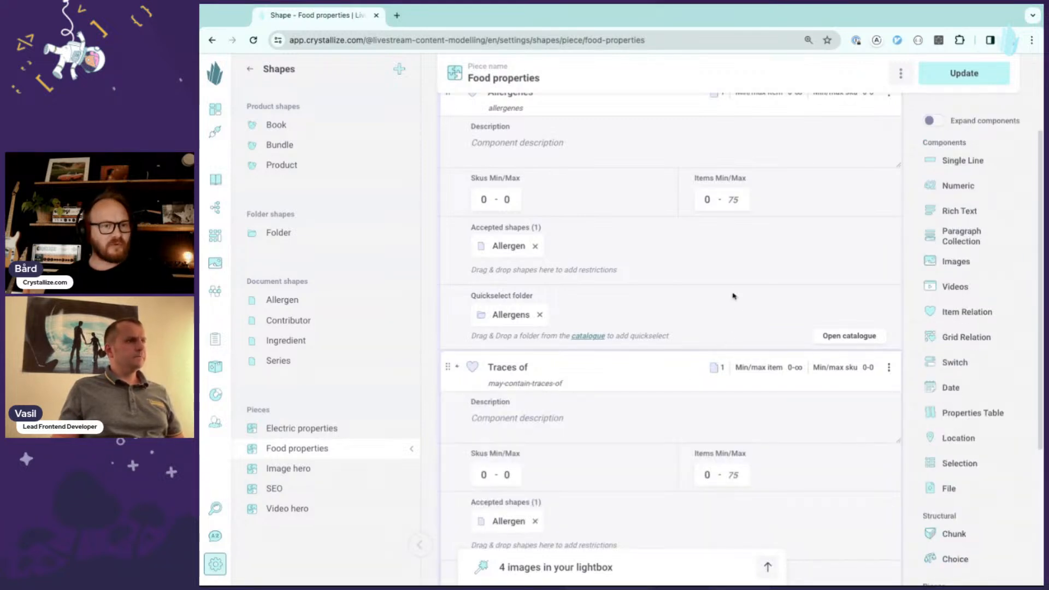
pyautogui.scroll(-1, 746, 249)
pyautogui.scroll(-2, 747, 246)
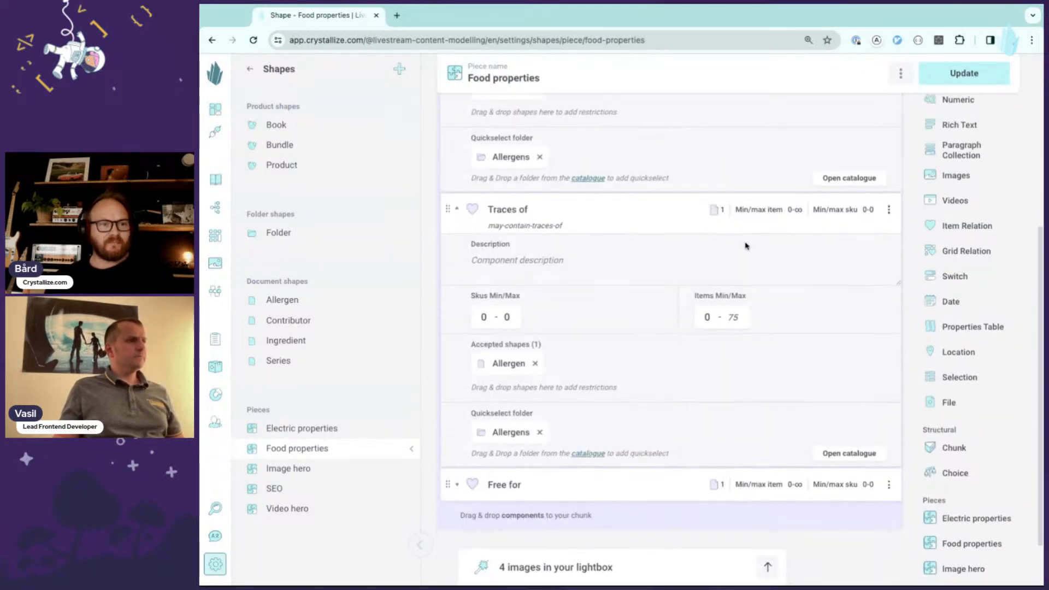
pyautogui.scroll(2, 731, 264)
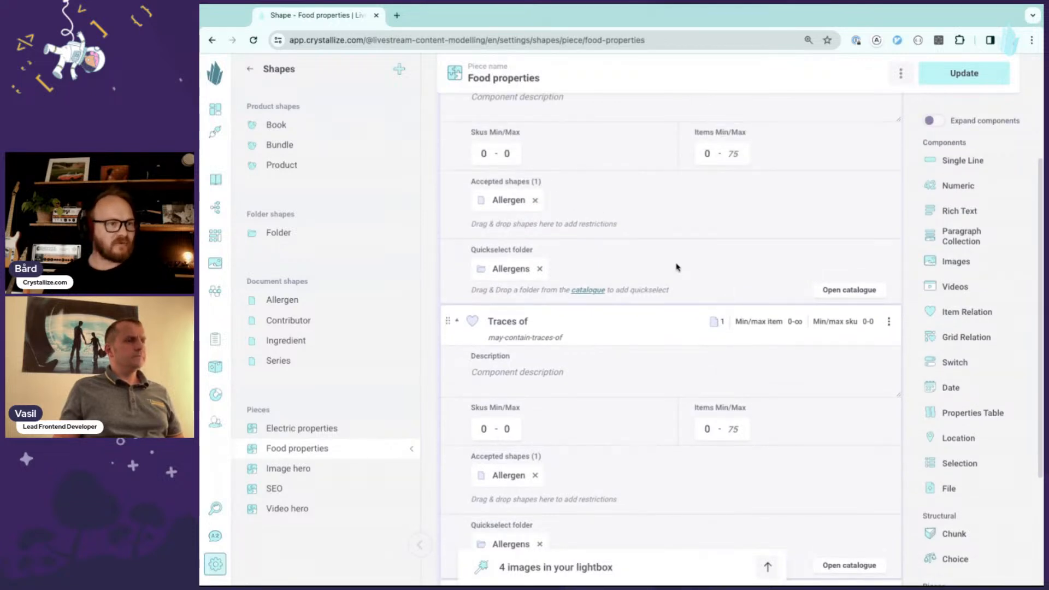
pyautogui.scroll(2, 676, 267)
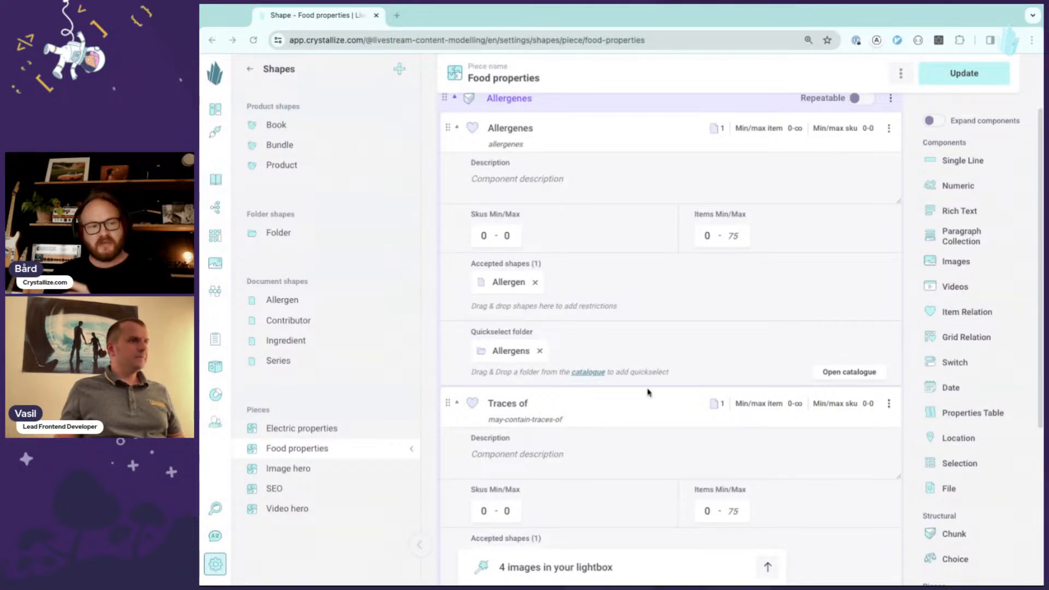
pyautogui.click(668, 402)
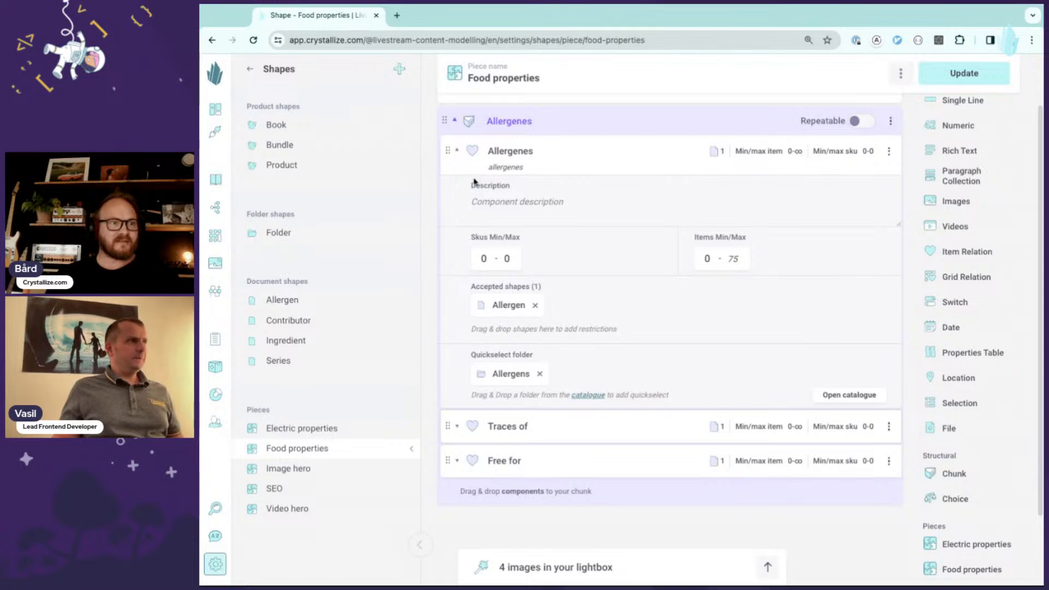
# - Stay on the page and save the Food properties piece, confirming the update
pyautogui.click(325, 165)
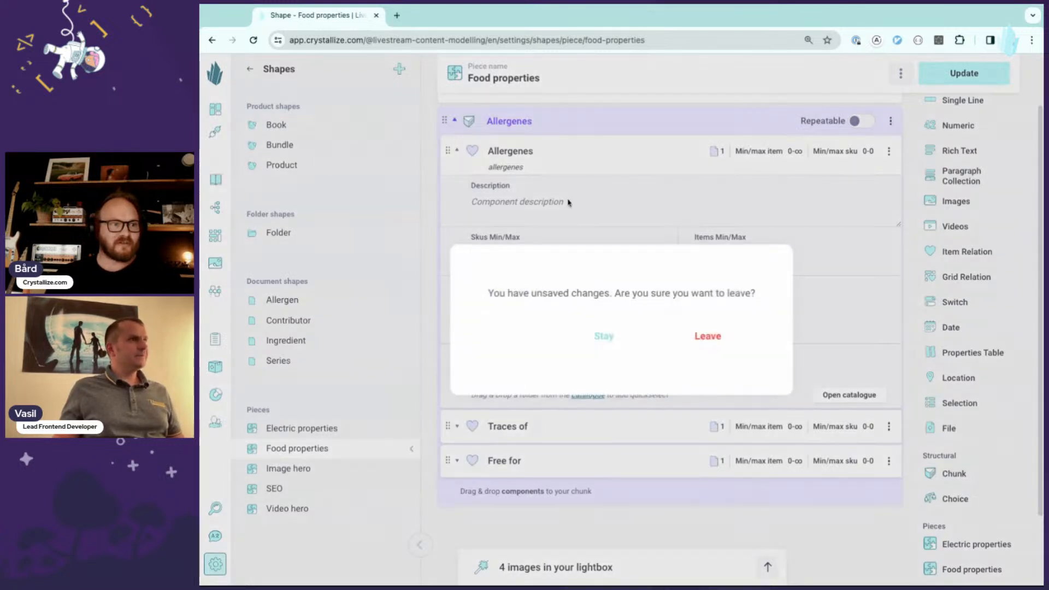
pyautogui.click(628, 338)
pyautogui.click(964, 73)
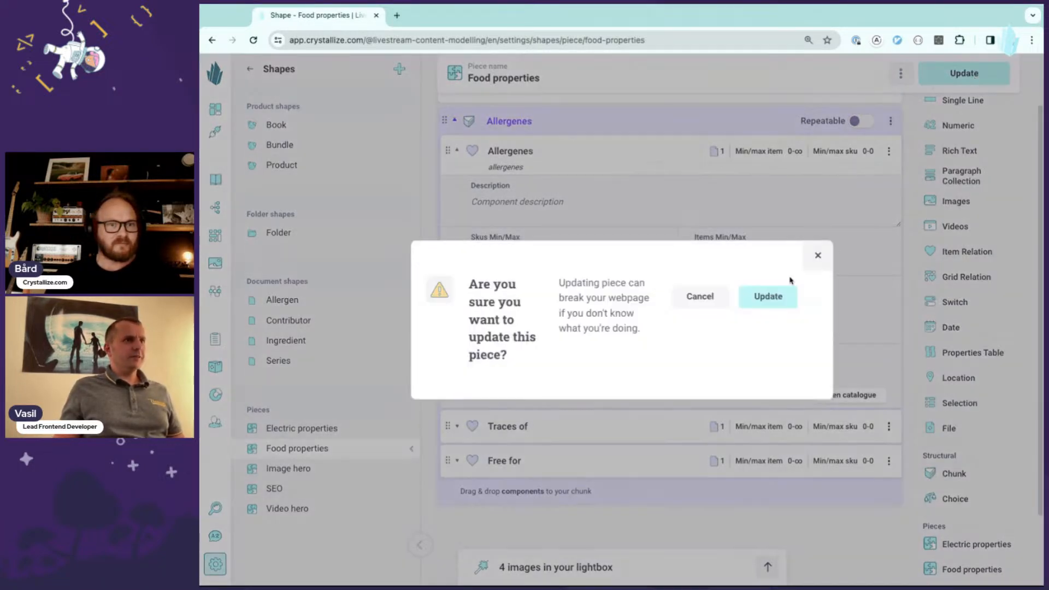
pyautogui.click(770, 295)
# - Open the Product shape and add a choice component named Hero
pyautogui.click(325, 166)
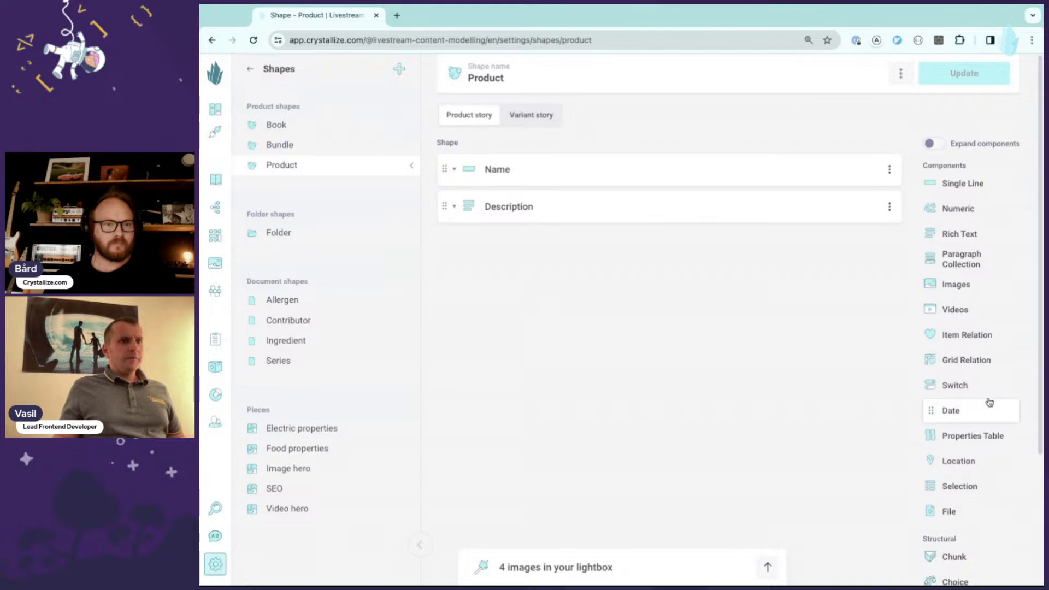
pyautogui.scroll(-1, 978, 420)
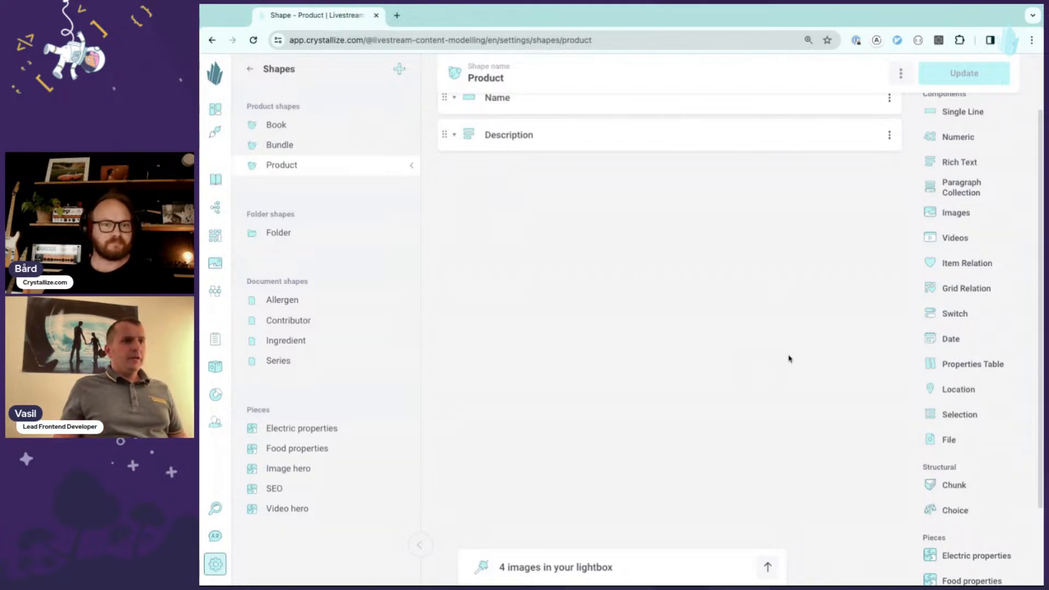
pyautogui.click(956, 512)
pyautogui.write('Ban')
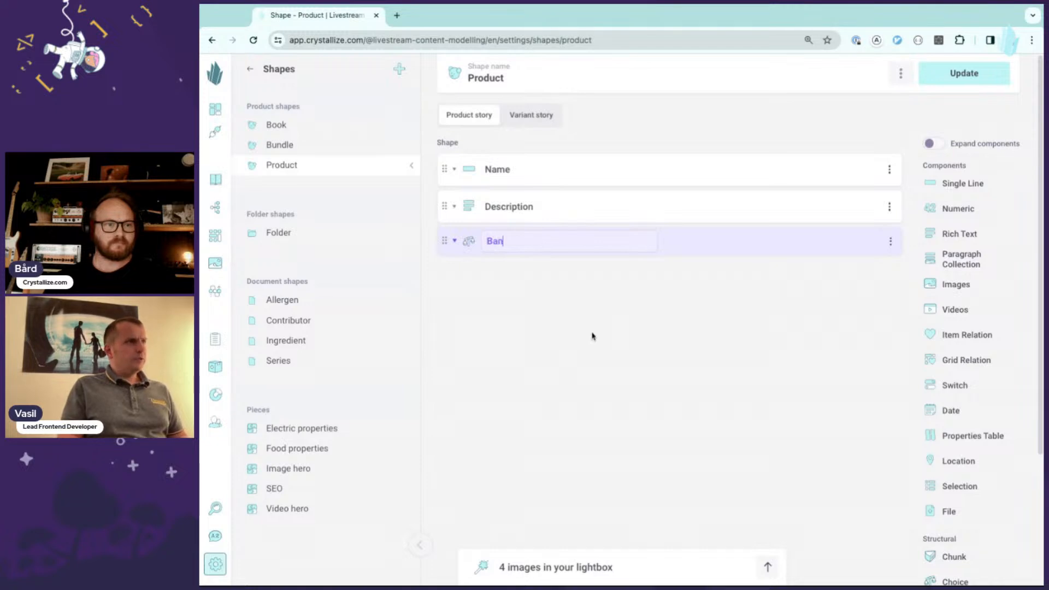
pyautogui.write('ner')
pyautogui.click(799, 244)
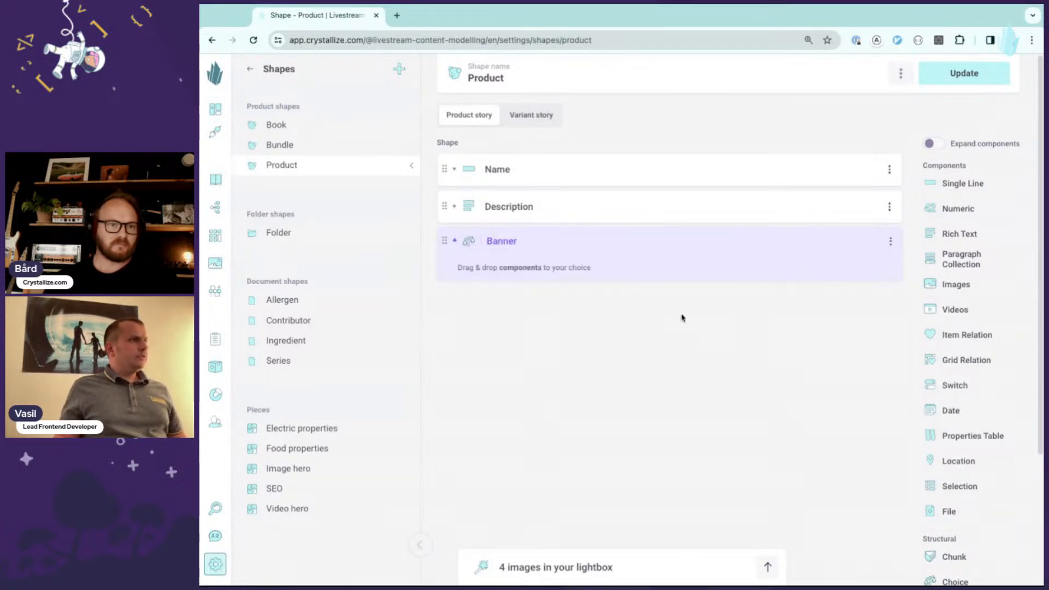
pyautogui.click(521, 246)
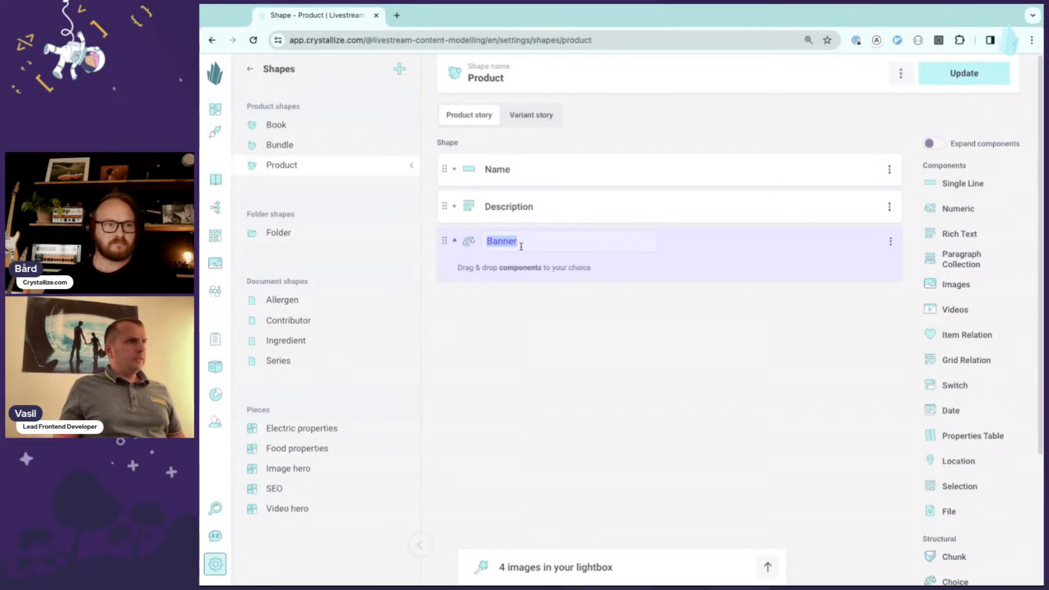
pyautogui.write('Hero')
pyautogui.press('Return')
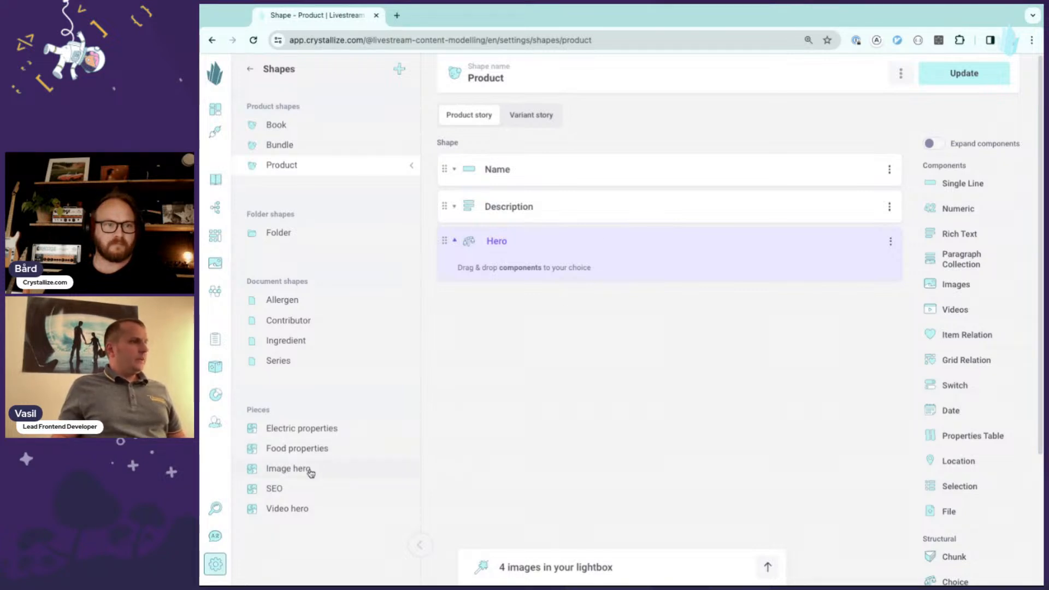
# - Add the Image hero and Video hero pieces into the Hero choice
pyautogui.scroll(-3, 973, 557)
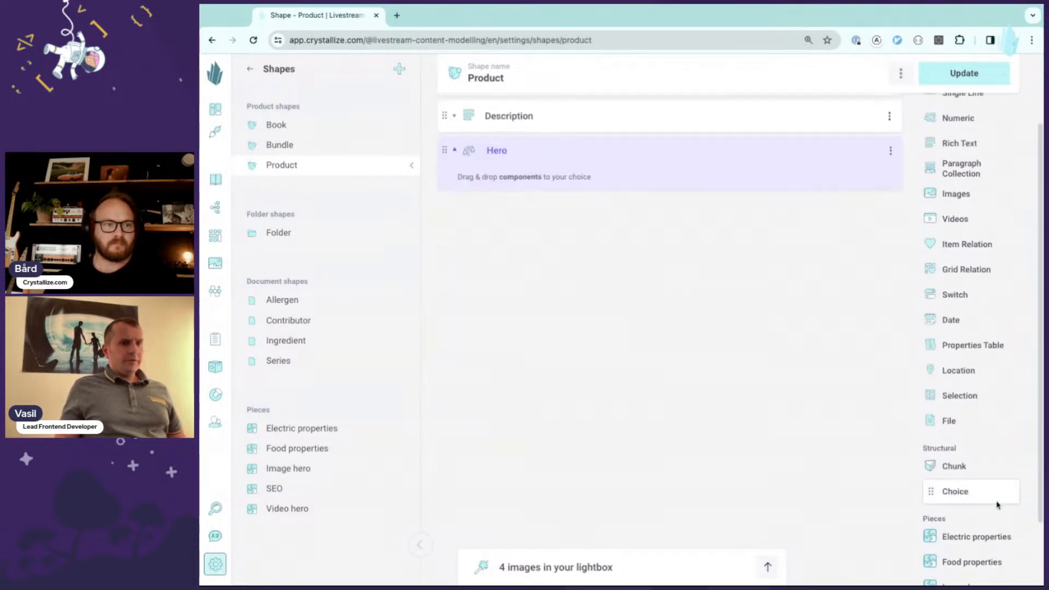
pyautogui.moveTo(973, 557); pyautogui.dragTo(679, 168)
pyautogui.scroll(-1, 989, 507)
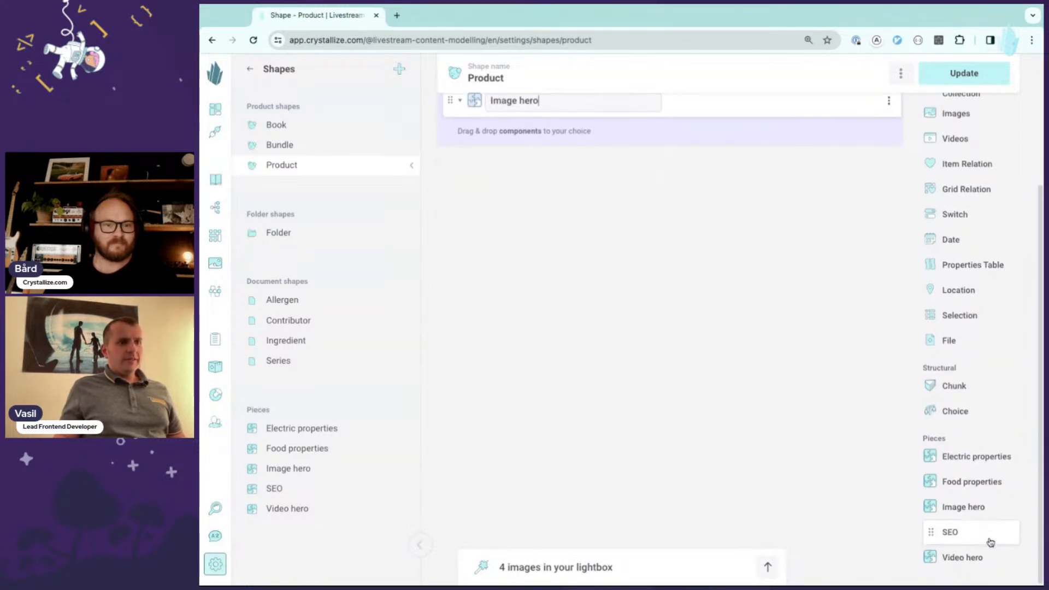
pyautogui.moveTo(968, 558); pyautogui.dragTo(681, 164)
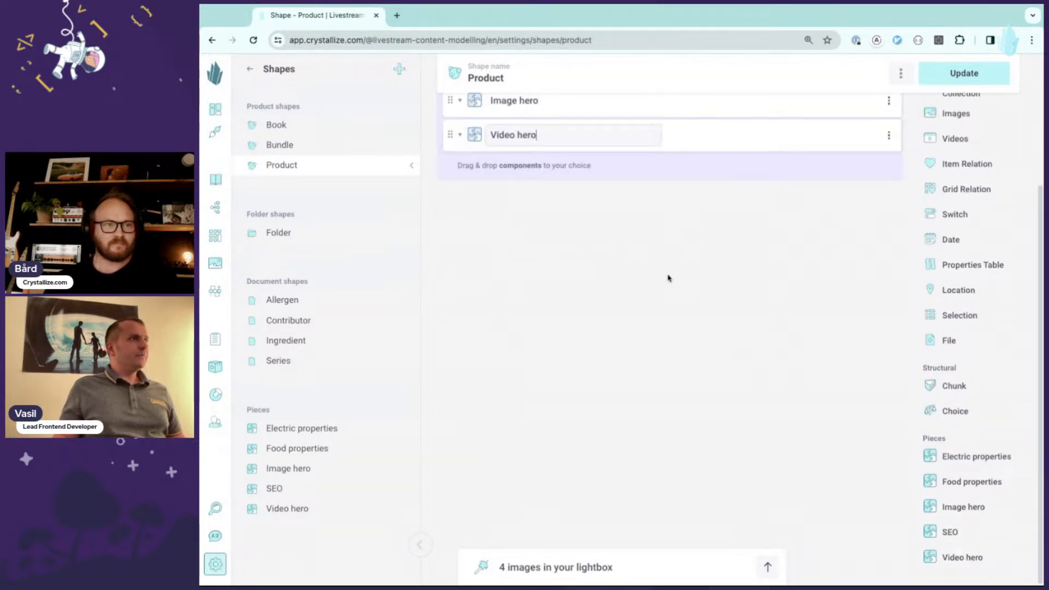
pyautogui.scroll(3, 713, 309)
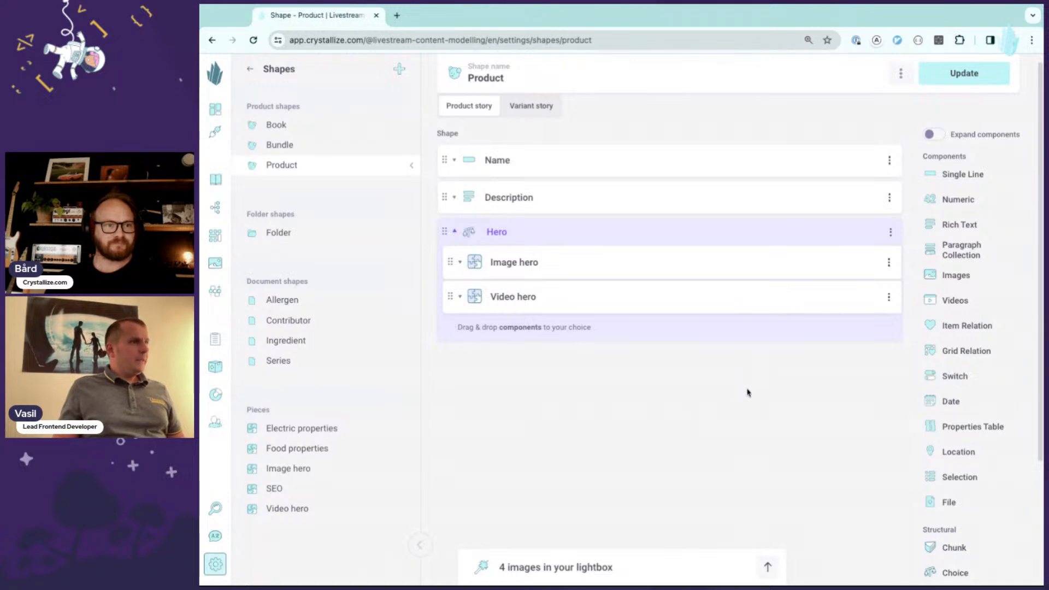
# - Add a second choice component to the Product shape named Properties
pyautogui.scroll(-1, 747, 385)
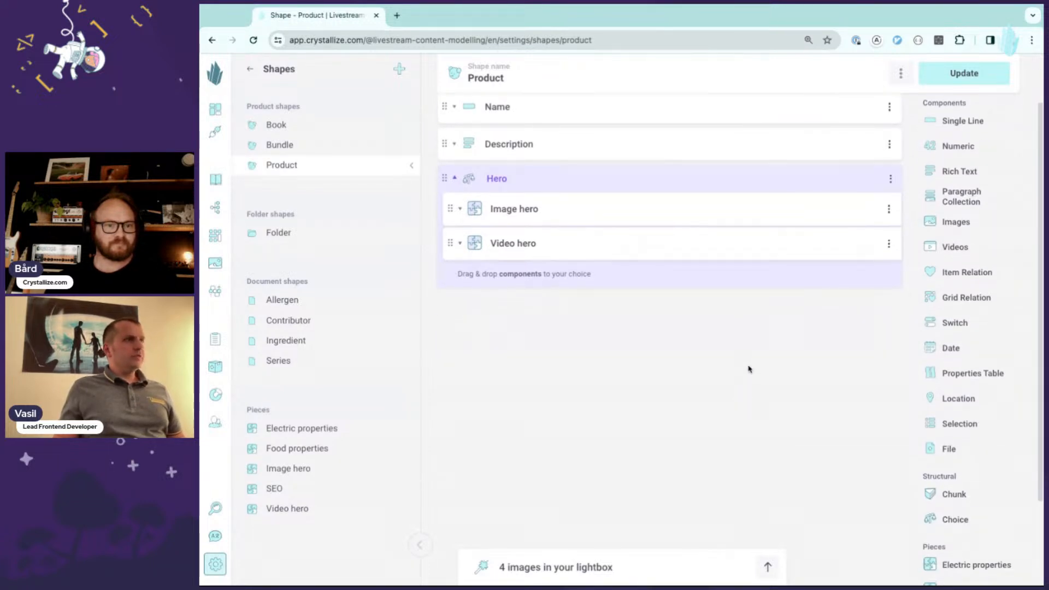
pyautogui.scroll(-1, 750, 369)
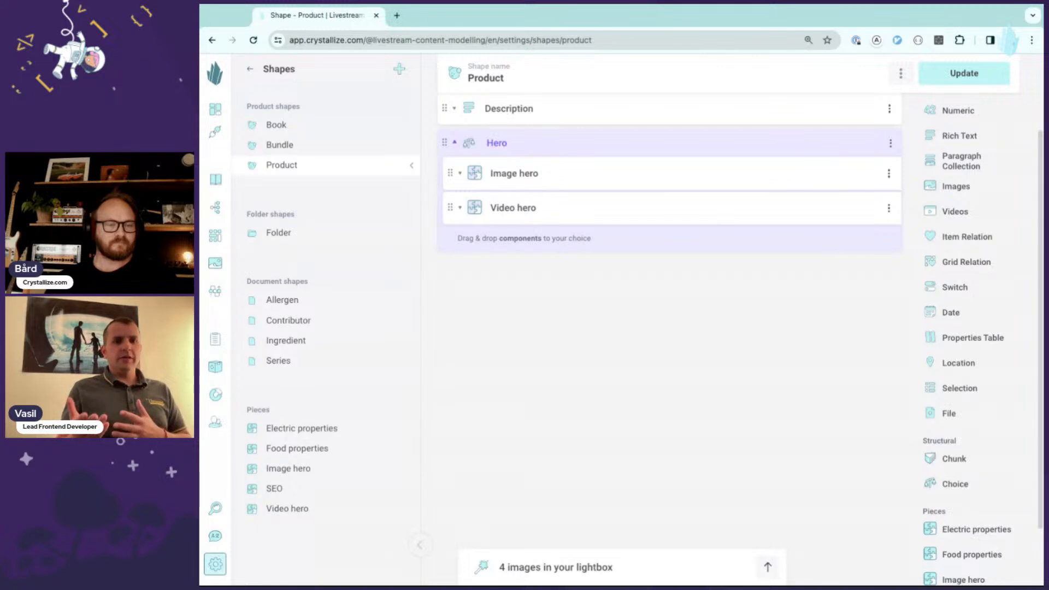
pyautogui.click(963, 484)
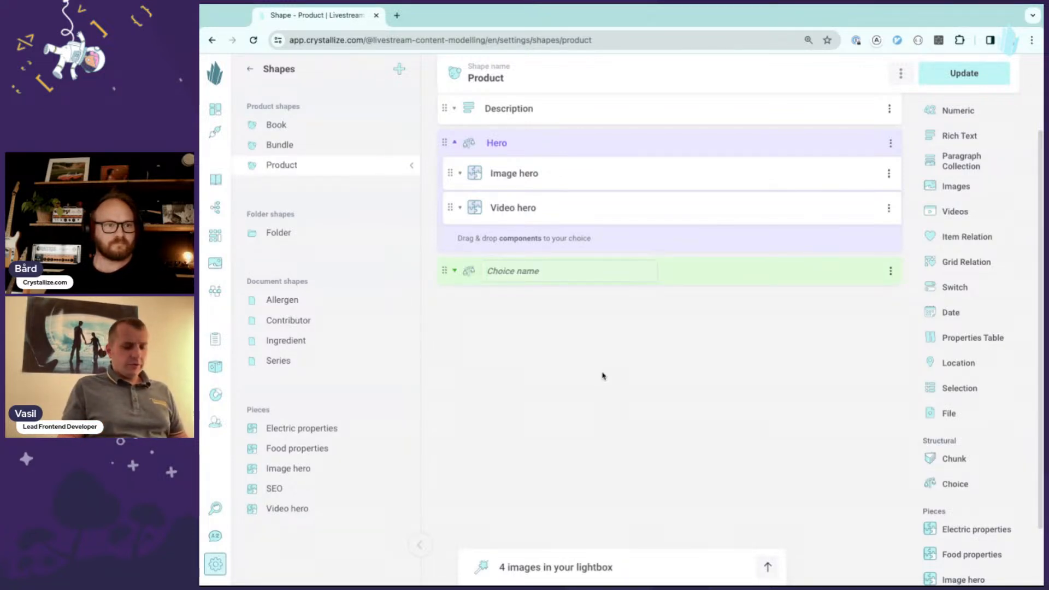
pyautogui.write('Properties')
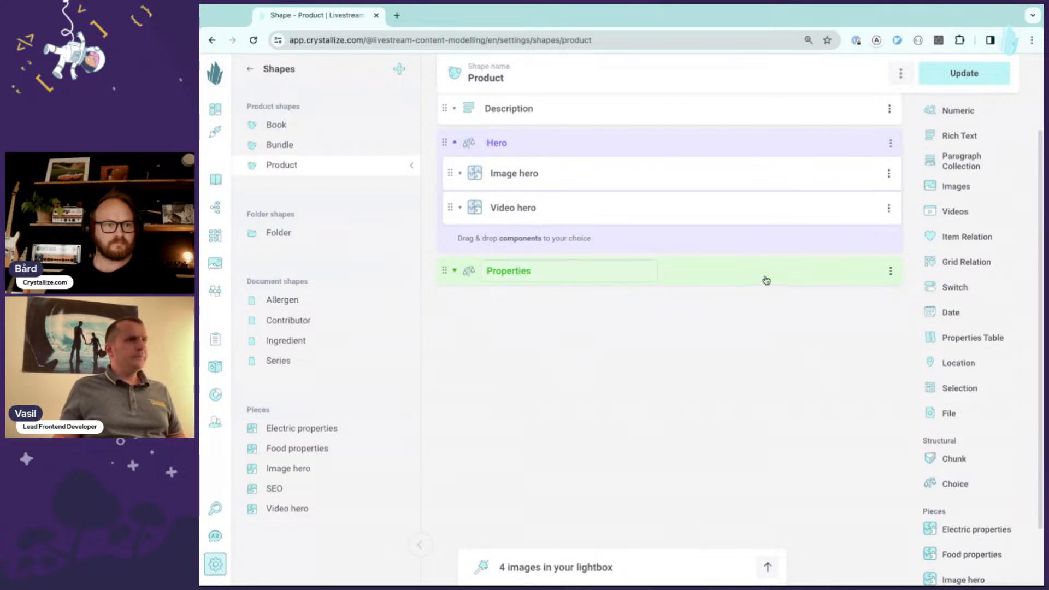
pyautogui.press('Return')
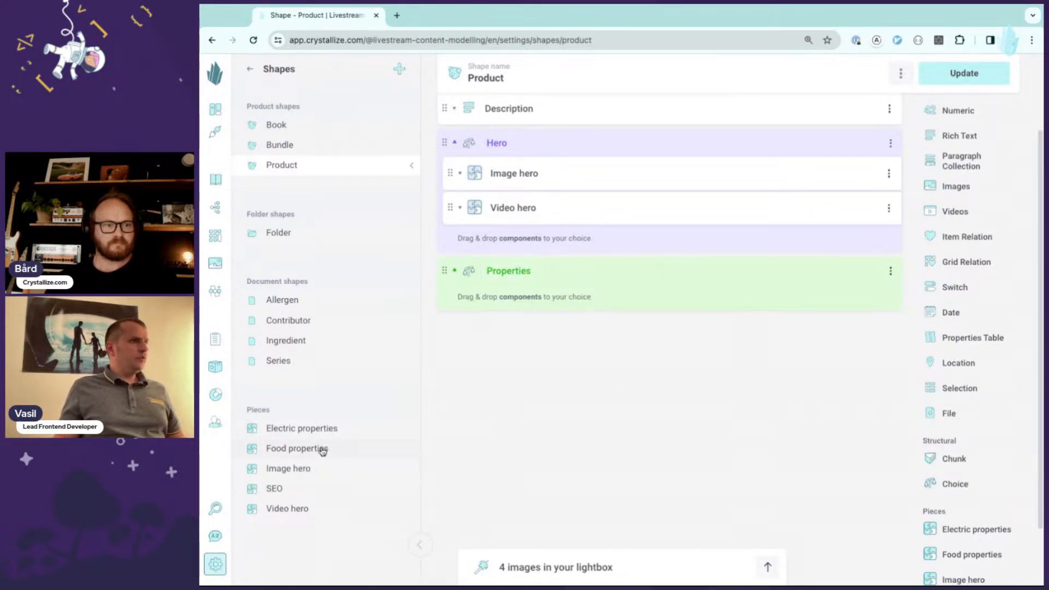
# - Add the Food properties and Electric properties pieces into the Properties choice
pyautogui.scroll(-1, 981, 515)
pyautogui.moveTo(966, 559); pyautogui.dragTo(715, 295)
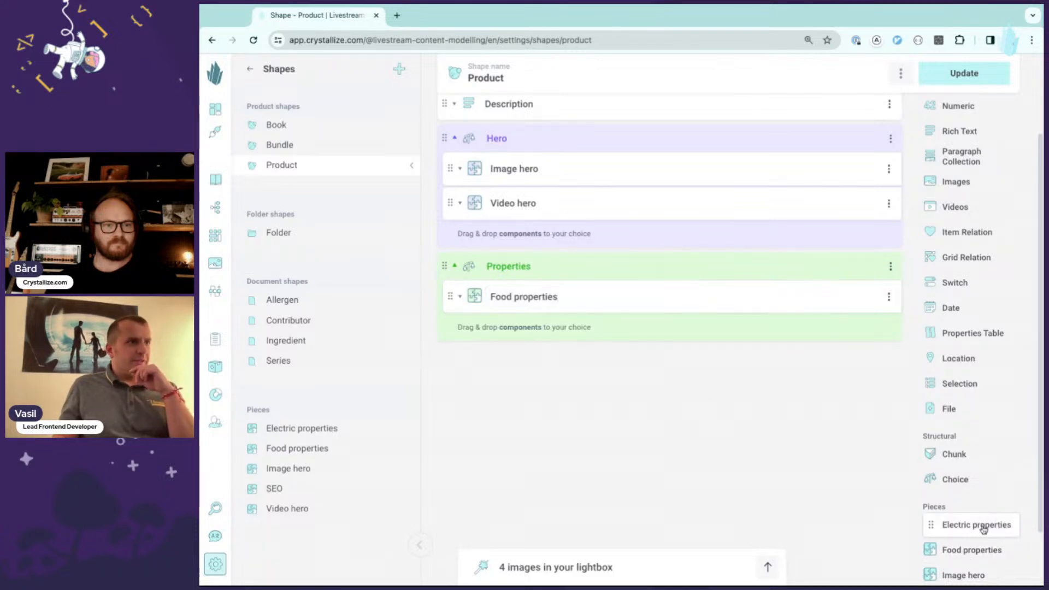
pyautogui.moveTo(983, 530); pyautogui.dragTo(679, 335)
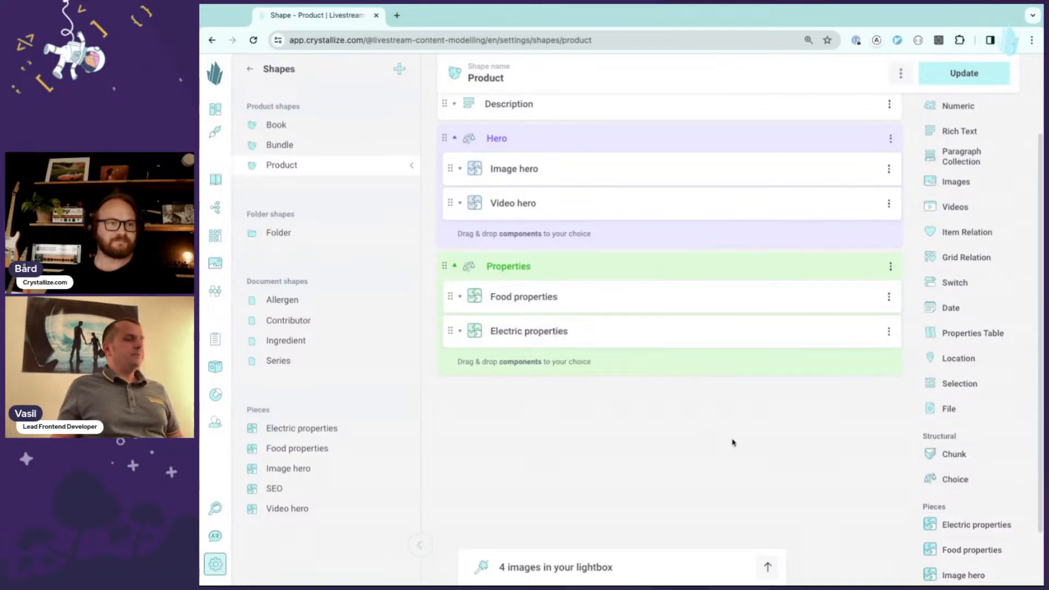
# - Add the SEO piece to the Product shape below the Properties choice
pyautogui.scroll(-1, 737, 445)
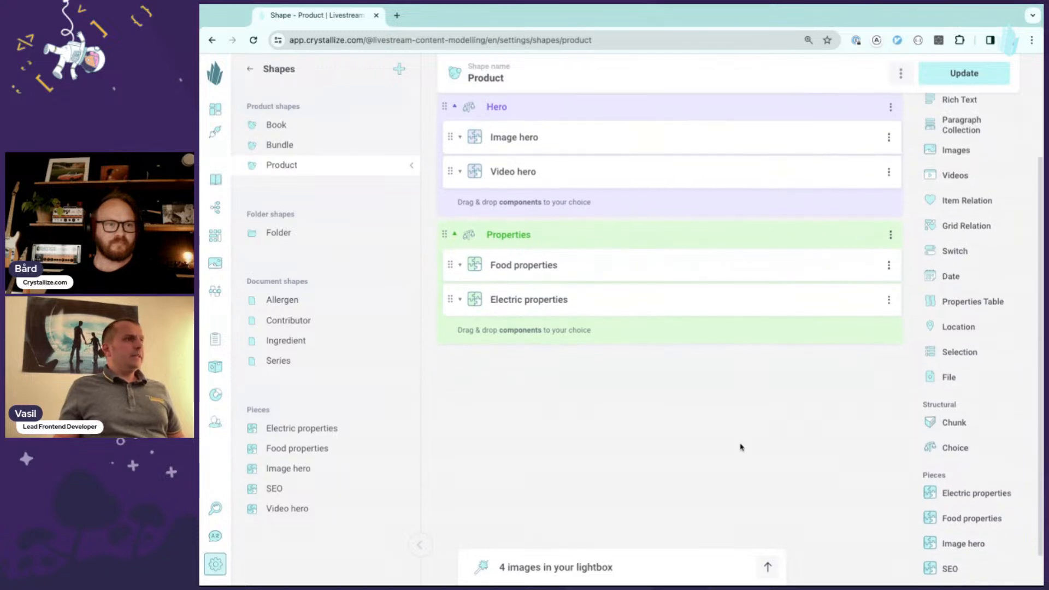
pyautogui.scroll(-1, 741, 447)
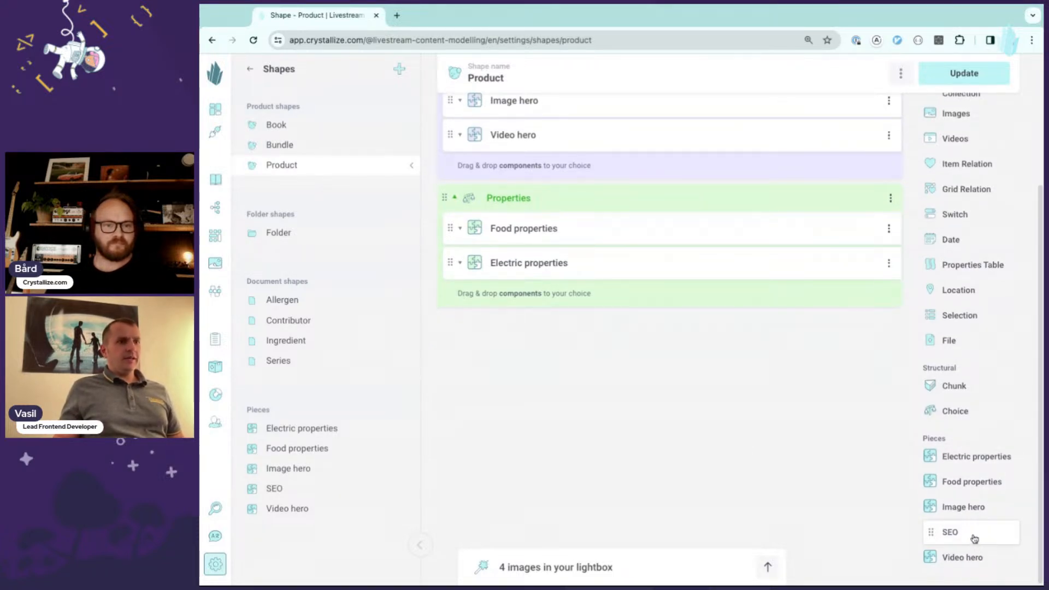
pyautogui.click(949, 534)
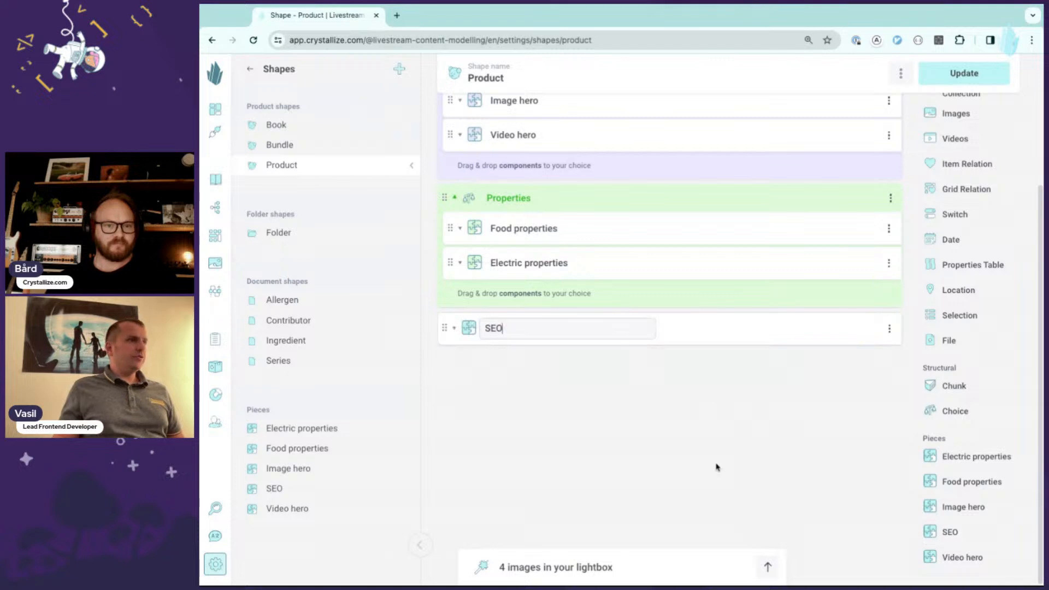
pyautogui.click(629, 405)
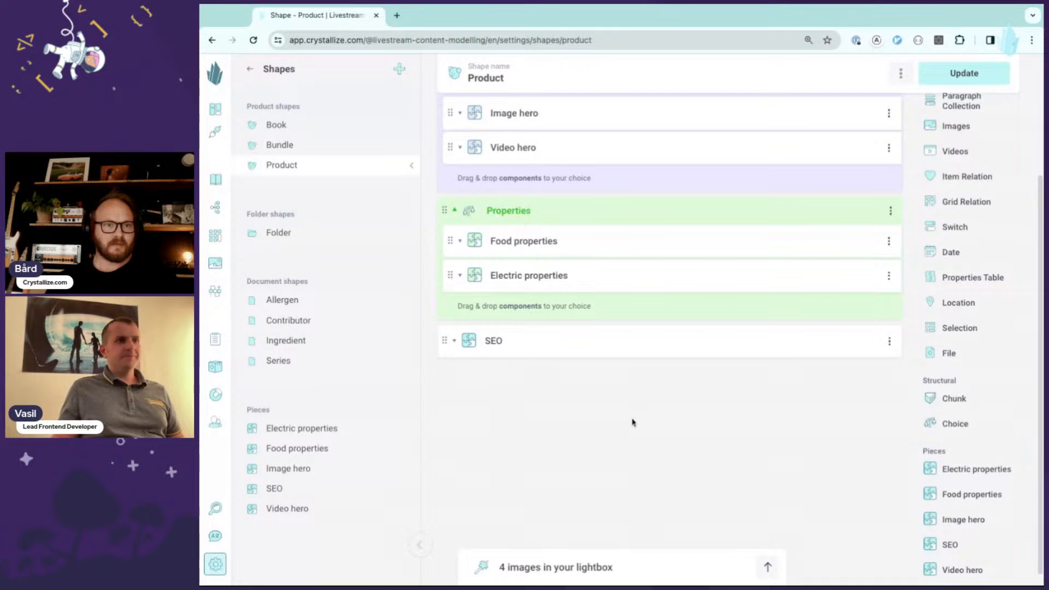
pyautogui.scroll(1, 756, 421)
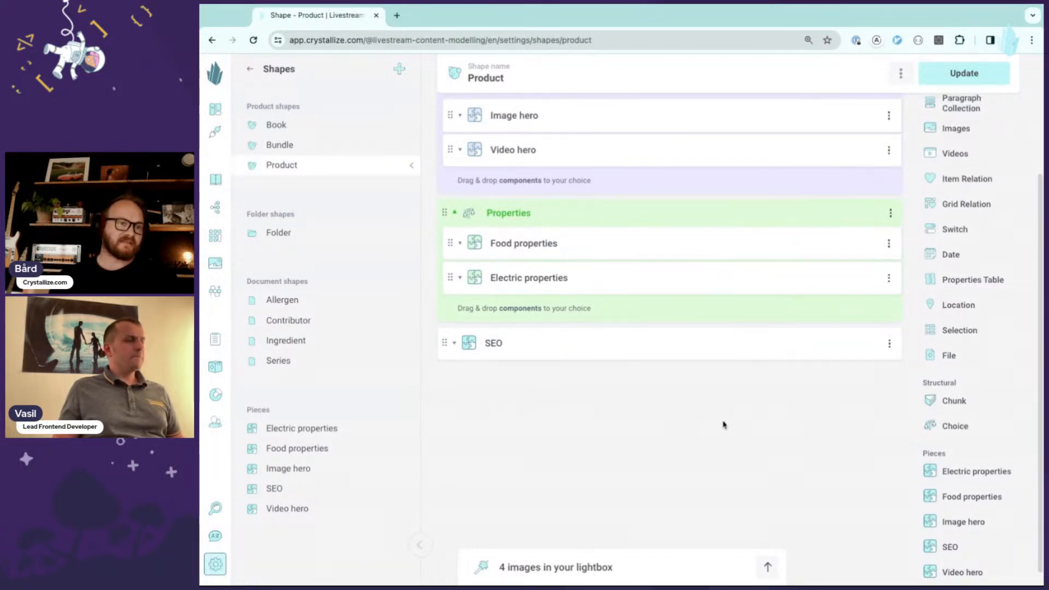
pyautogui.scroll(1, 731, 436)
pyautogui.scroll(3, 732, 438)
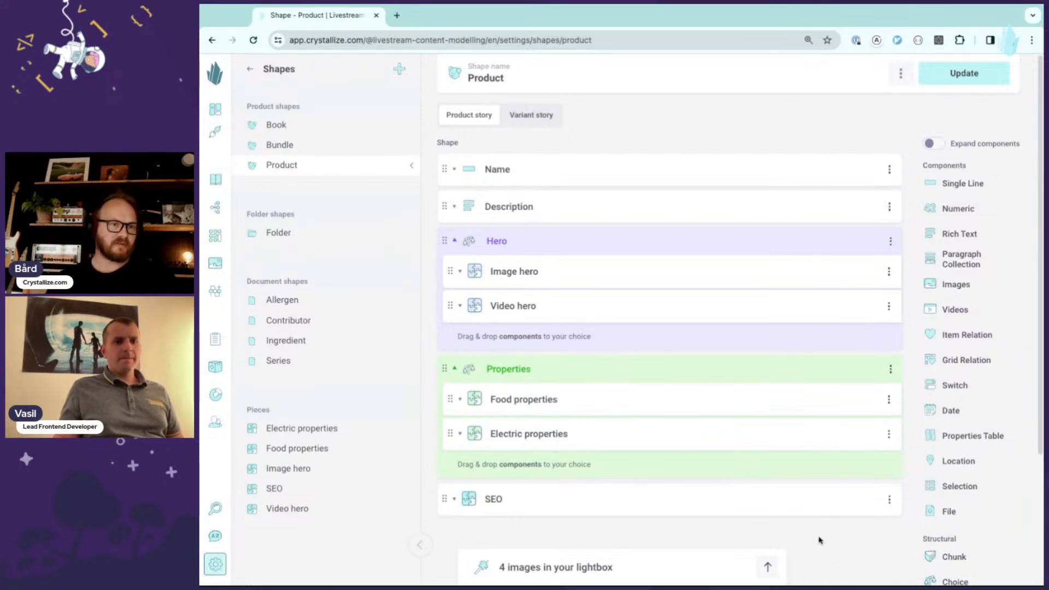
# - Save the updated Product shape
pyautogui.click(964, 75)
pyautogui.click(775, 298)
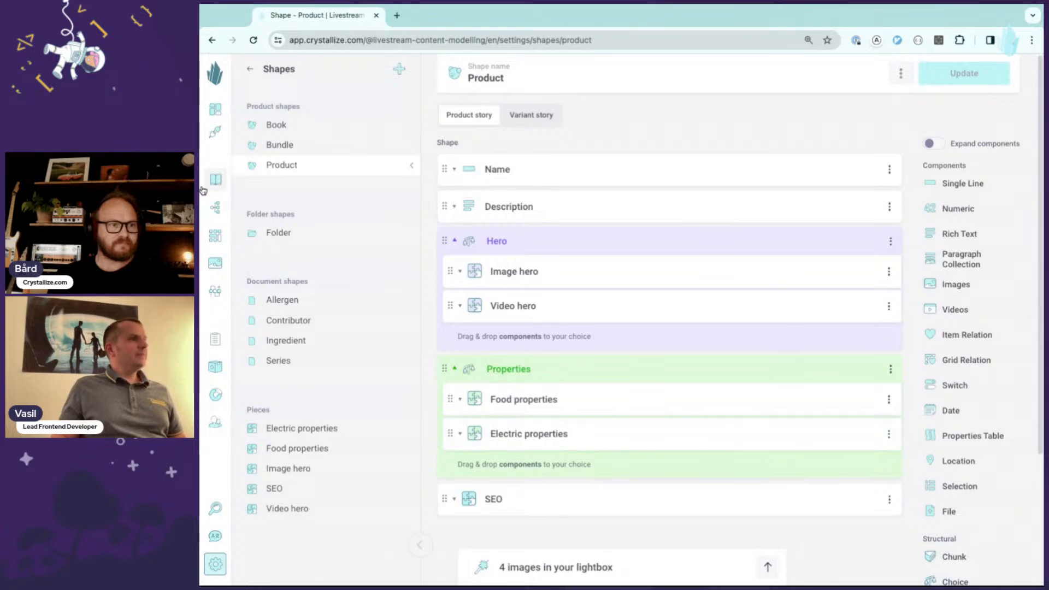
# - Create a new product named Pizza in the Products catalogue folder using the Product shape
pyautogui.click(216, 179)
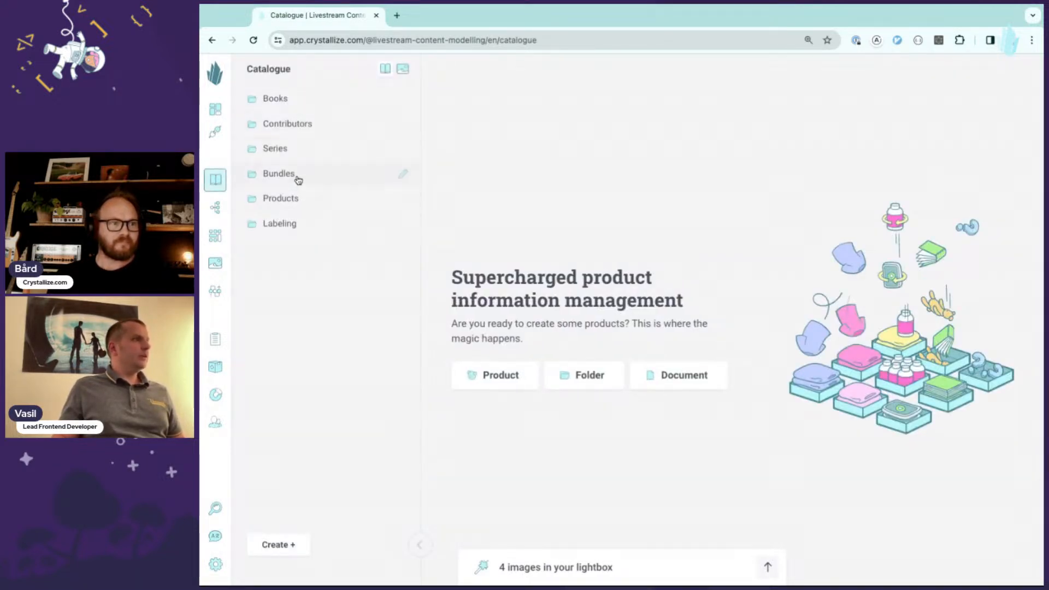
pyautogui.click(304, 201)
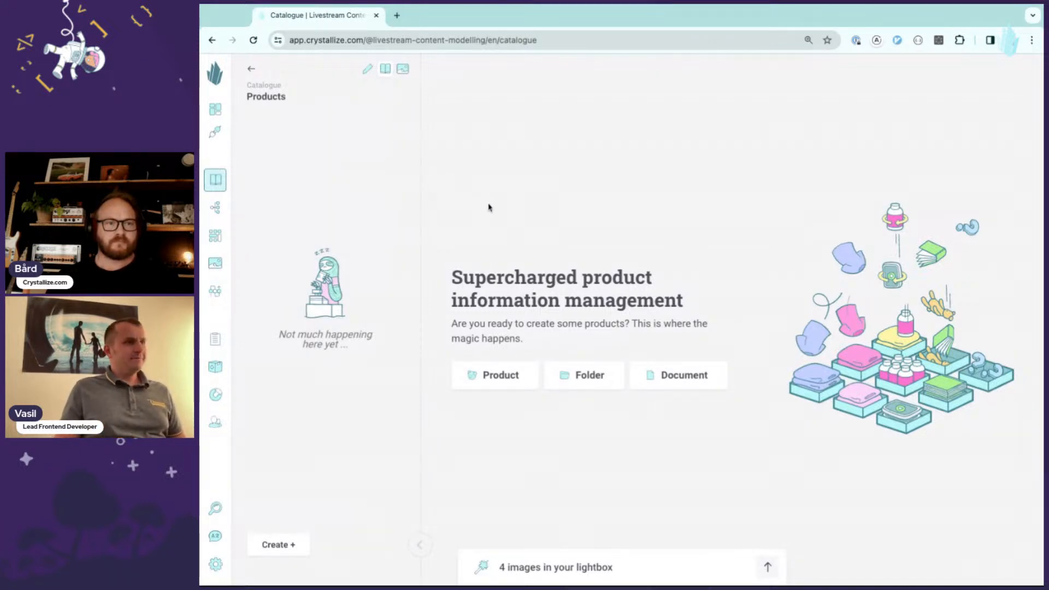
pyautogui.click(508, 383)
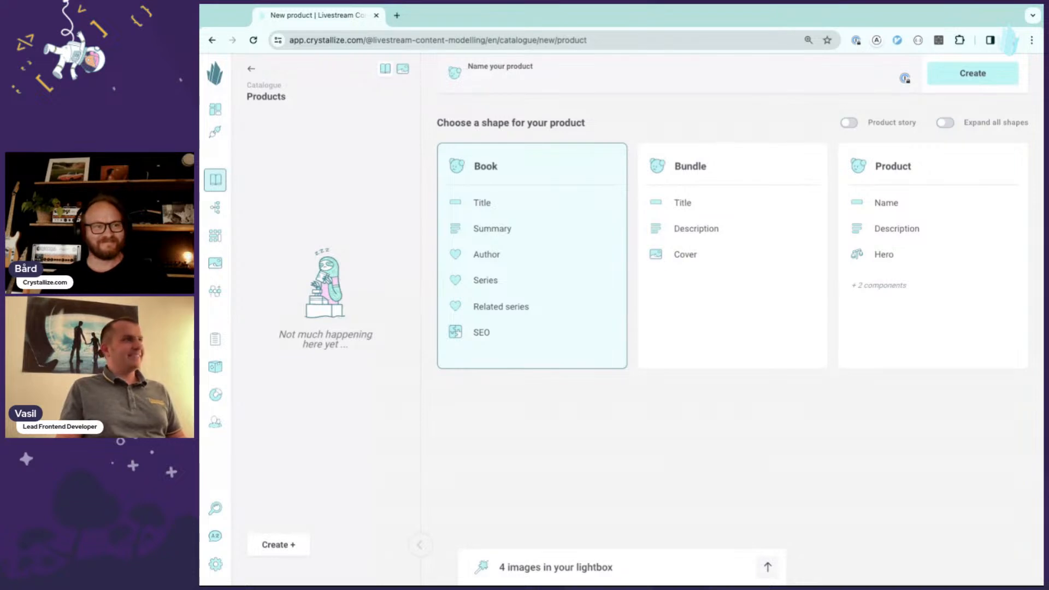
pyautogui.write('izza')
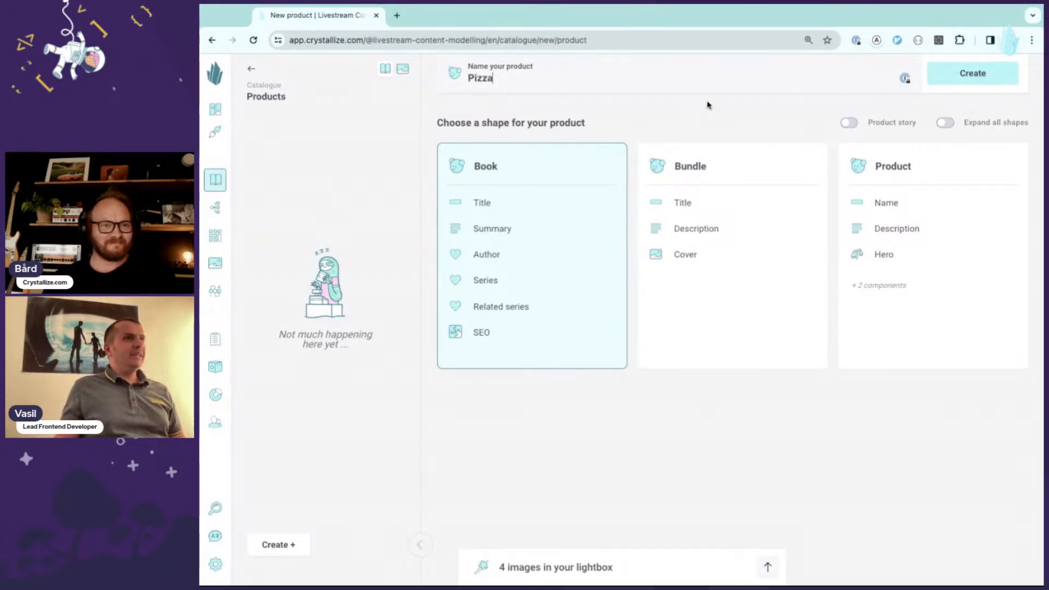
pyautogui.click(888, 202)
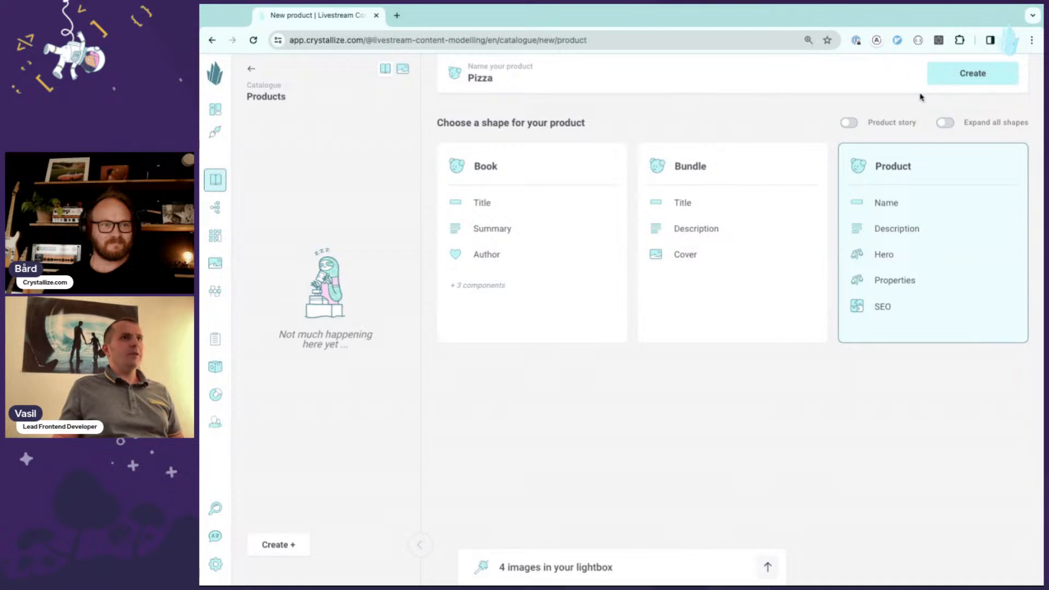
pyautogui.click(970, 79)
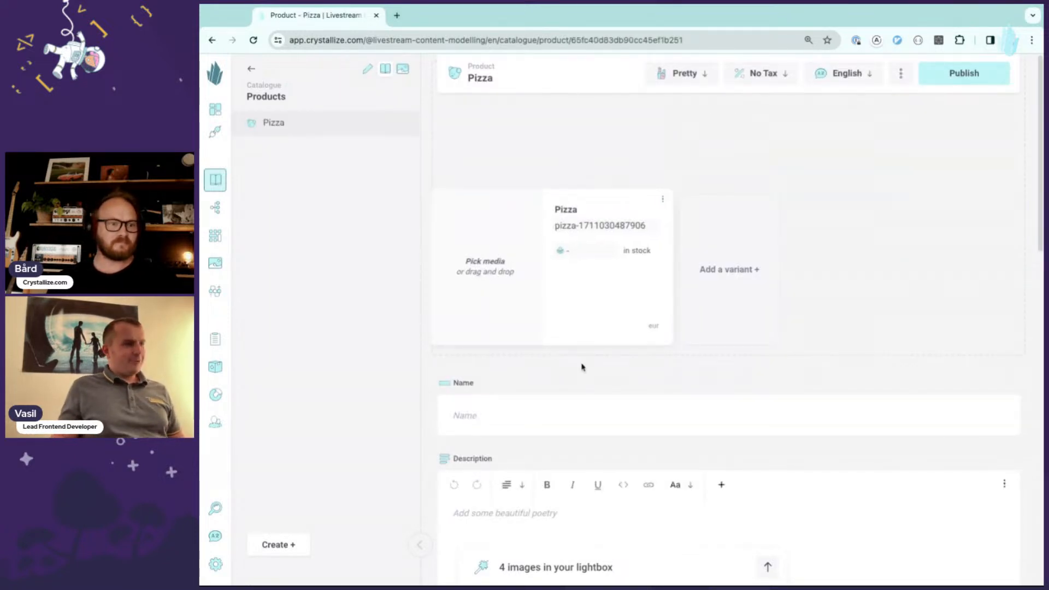
# - Add the sliced pizza image from the lightbox as the product variant's media
pyautogui.click(574, 567)
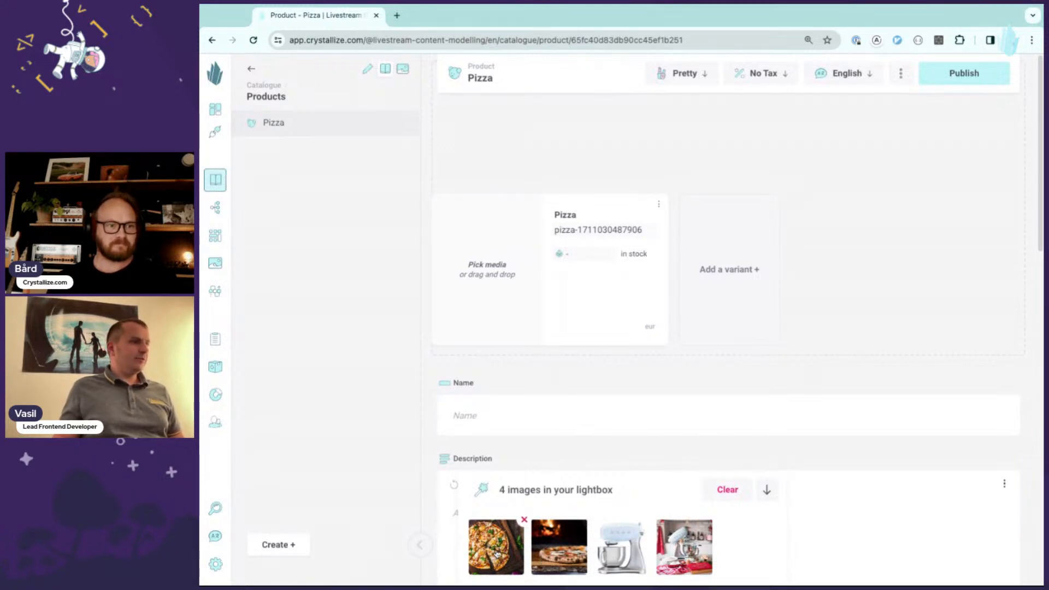
pyautogui.moveTo(497, 554); pyautogui.dragTo(491, 306)
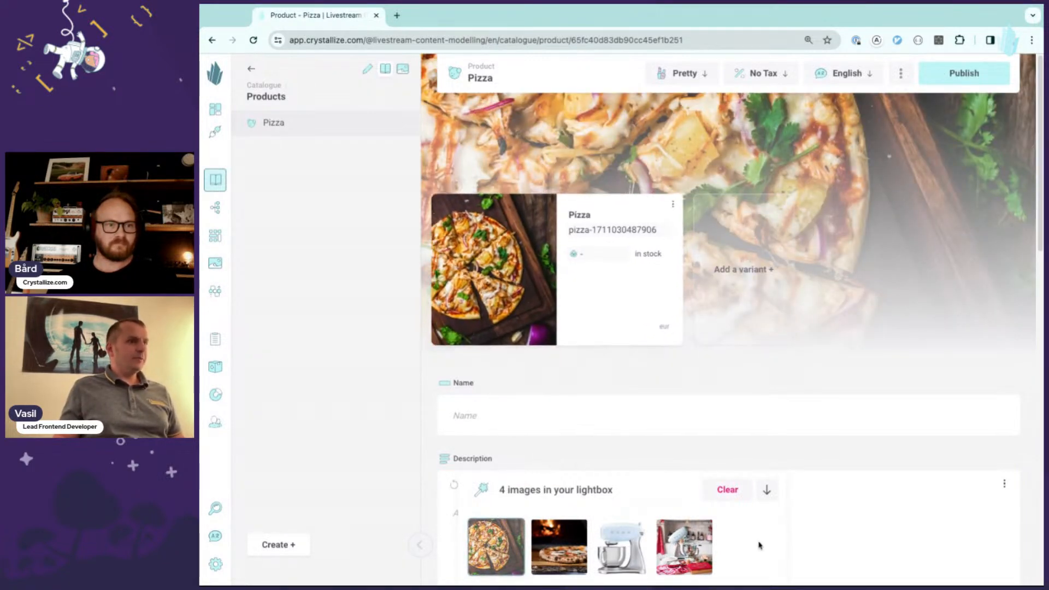
pyautogui.click(629, 489)
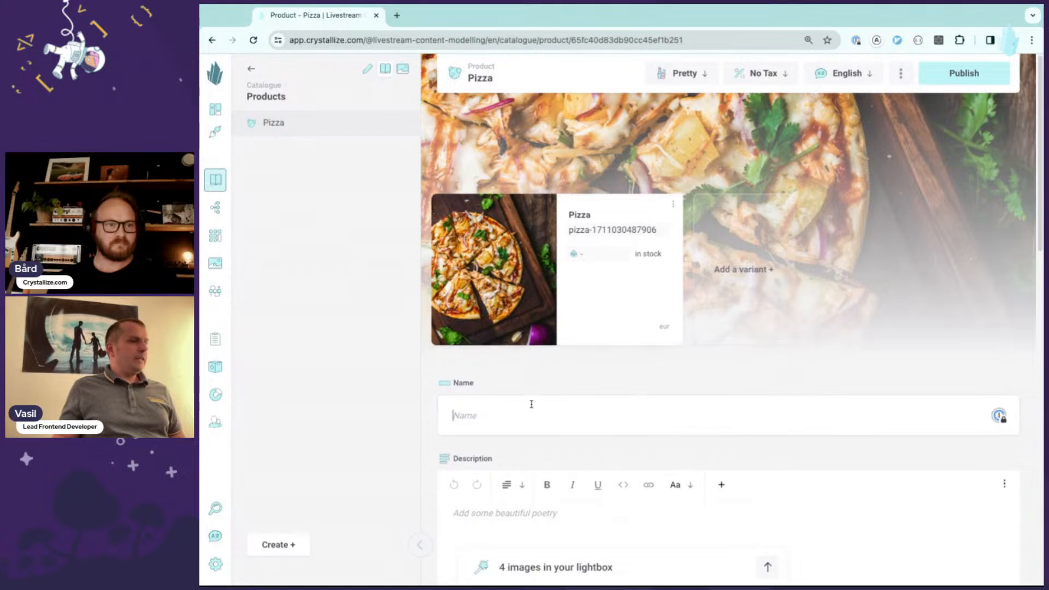
# - Enter Pizza as the product's name and as its description text
pyautogui.write('Pizza')
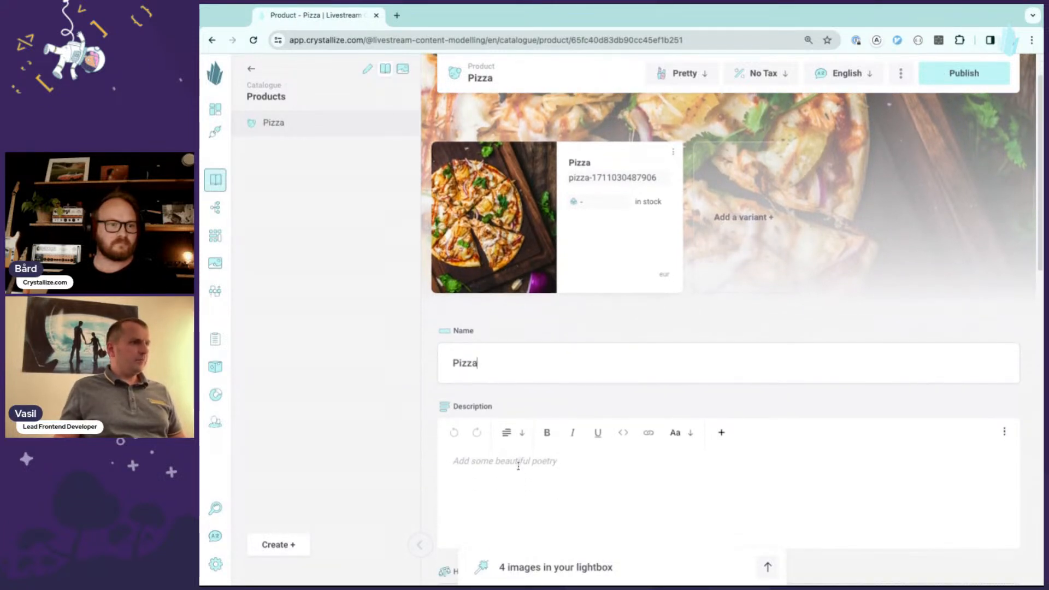
pyautogui.click(521, 470)
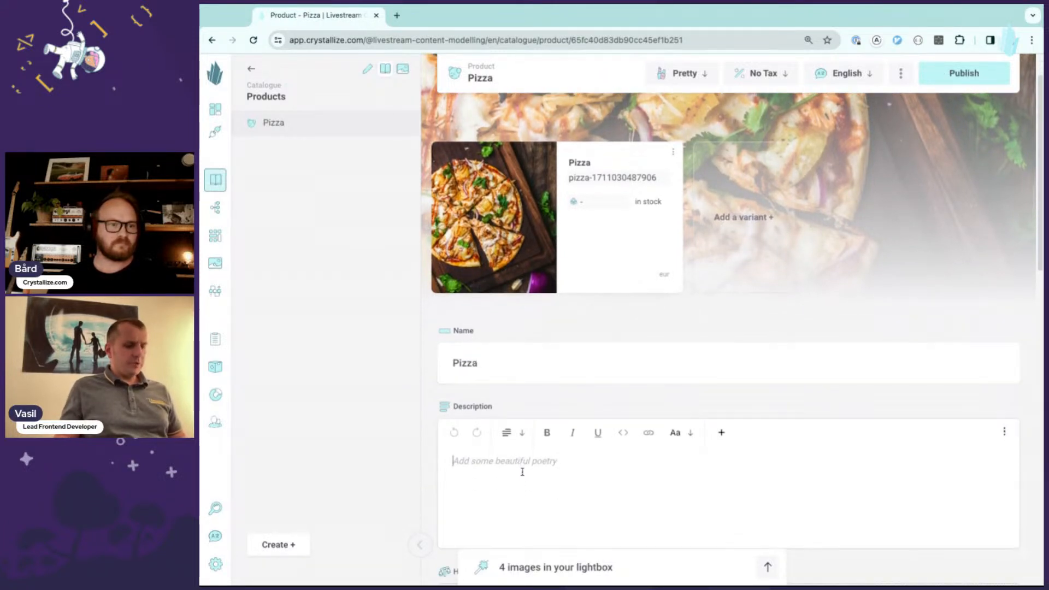
pyautogui.write('Pizza')
# - Choose Image hero for the product's Hero and set the hero headline to Pizza
pyautogui.scroll(-3, 585, 370)
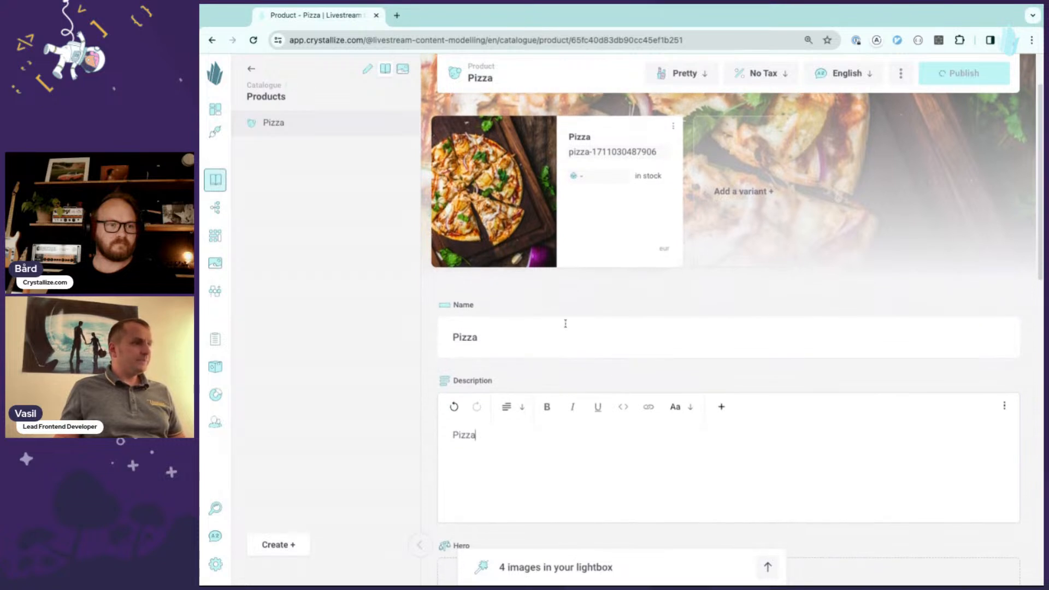
pyautogui.scroll(-2, 578, 335)
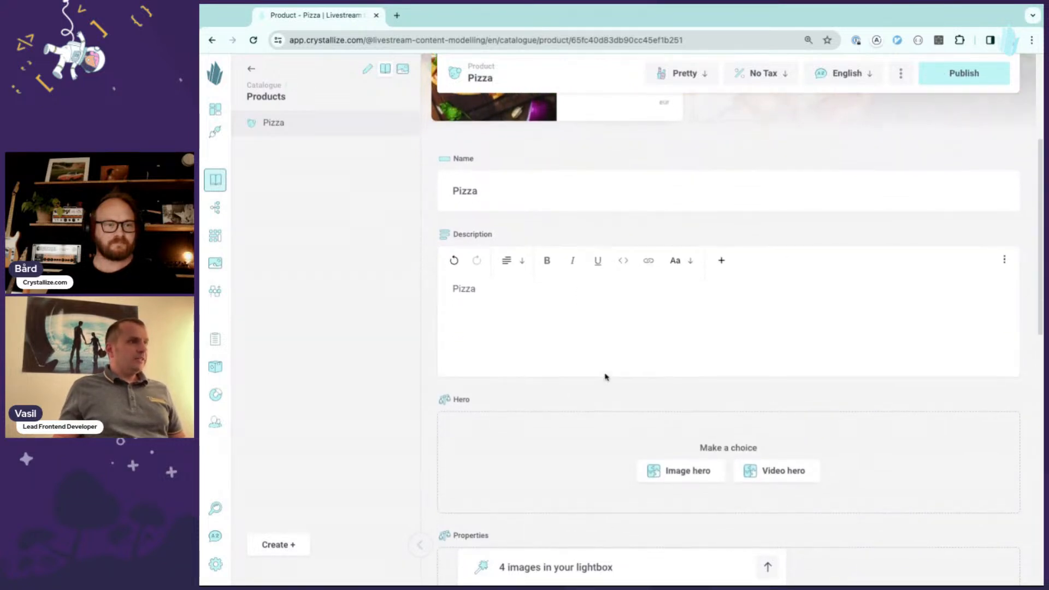
pyautogui.scroll(-5, 629, 353)
pyautogui.scroll(2, 587, 292)
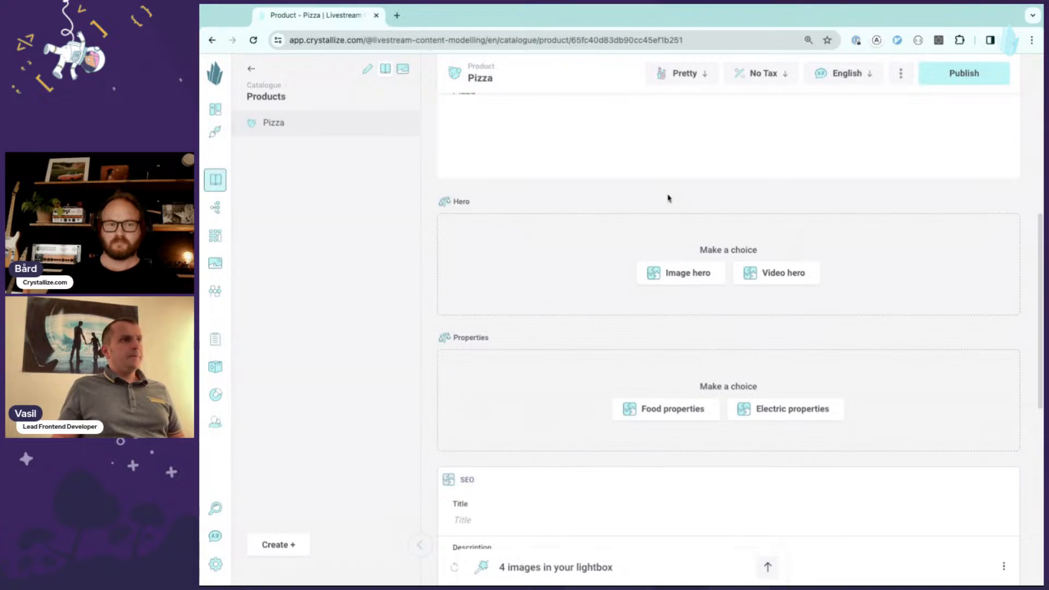
pyautogui.click(686, 278)
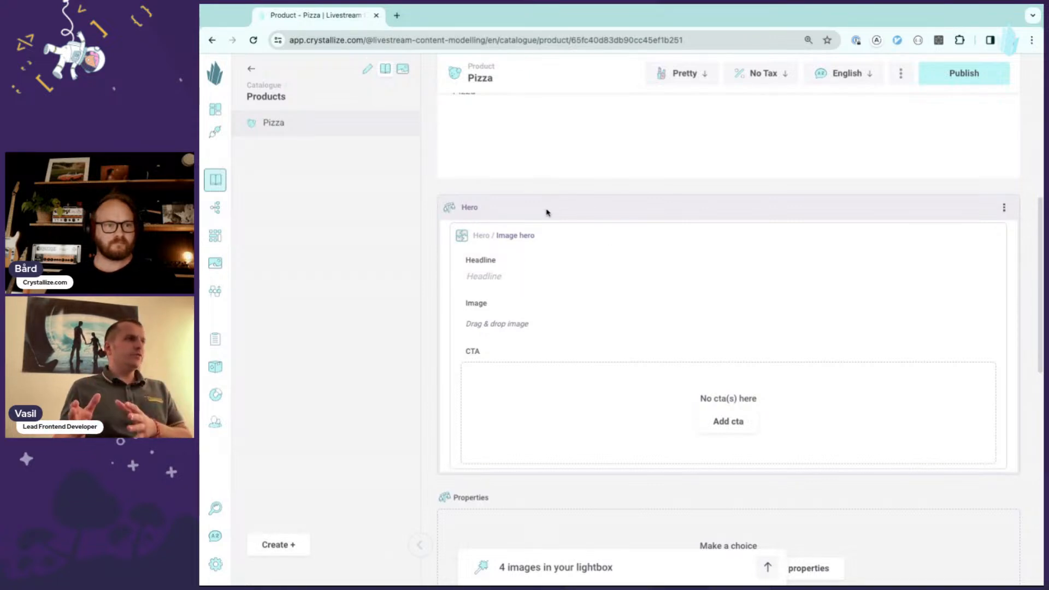
pyautogui.click(542, 276)
pyautogui.write('Pizza')
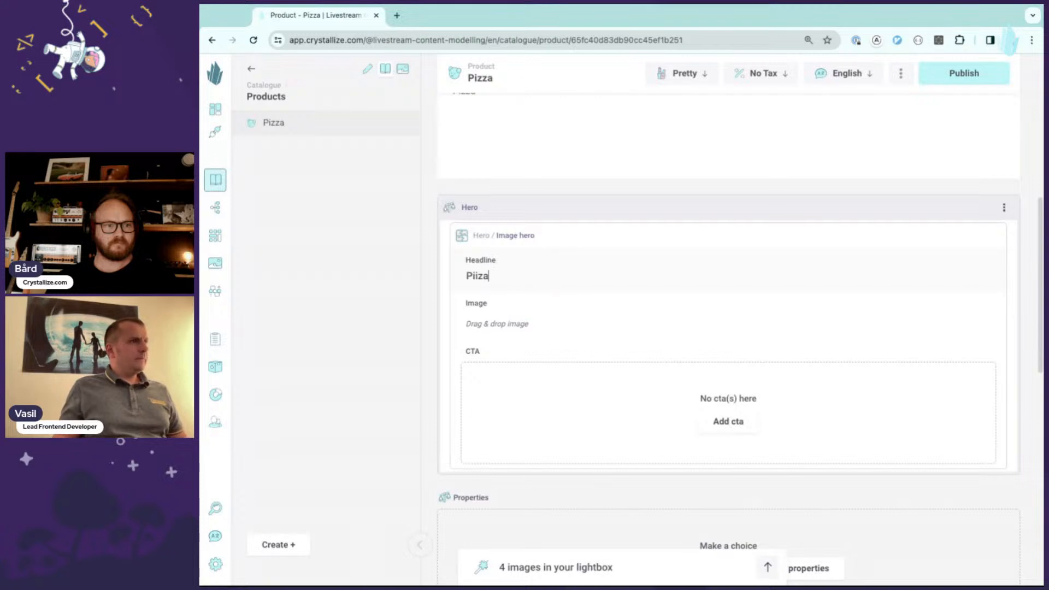
pyautogui.press('BackSpace')
pyautogui.press('BackSpace')
pyautogui.press('BackSpace')
pyautogui.write('zz')
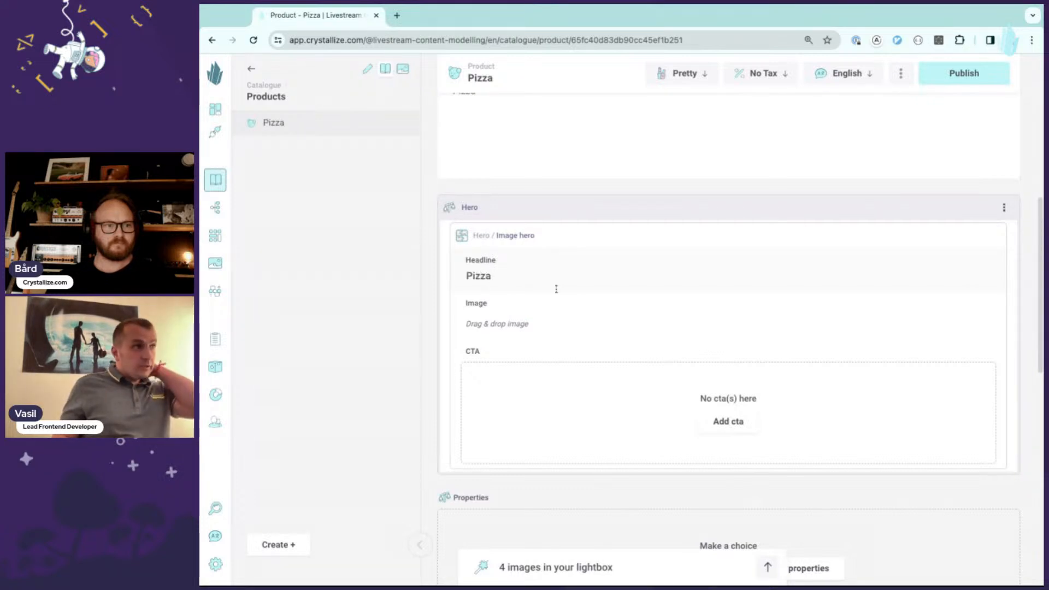
# - Add the wood-oven pizza image from the lightbox to the hero's image field
pyautogui.click(604, 575)
pyautogui.moveTo(557, 548); pyautogui.dragTo(557, 360)
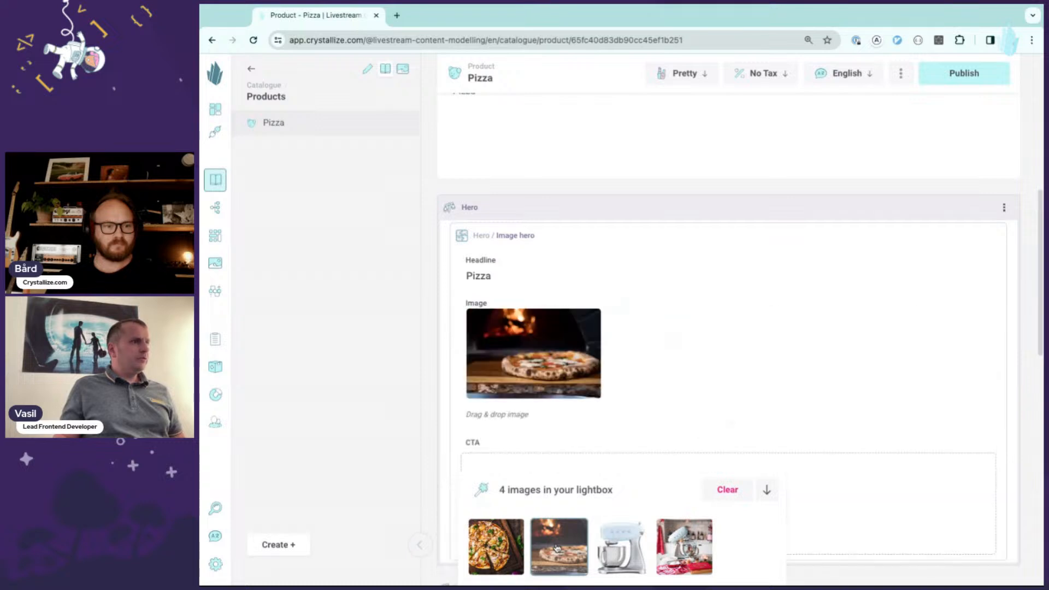
pyautogui.click(595, 494)
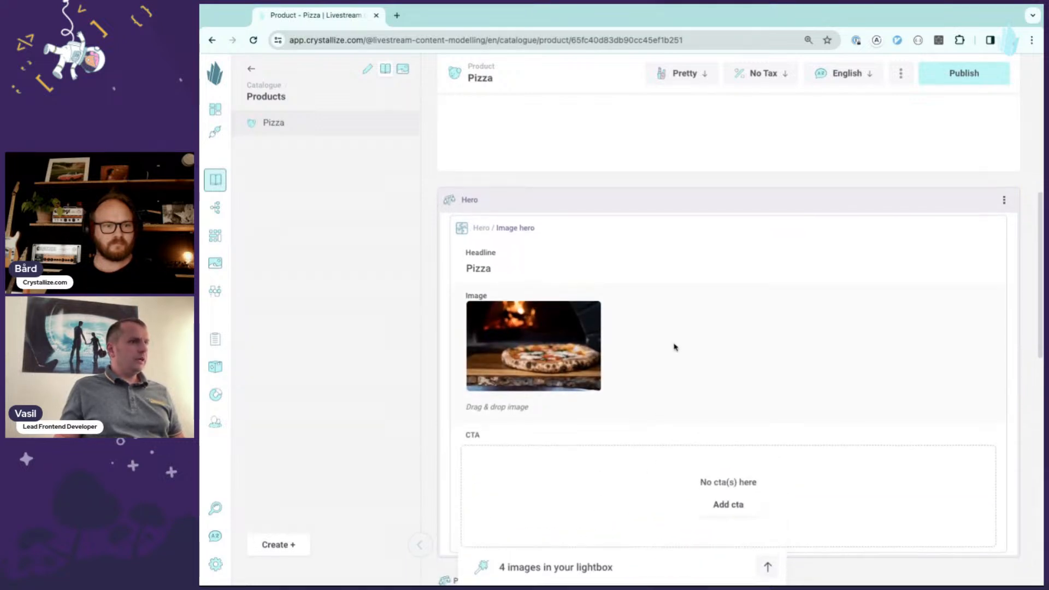
# - Add a CTA to the image hero with text Buy pizza and URL /buy/pizza
pyautogui.scroll(-2, 644, 347)
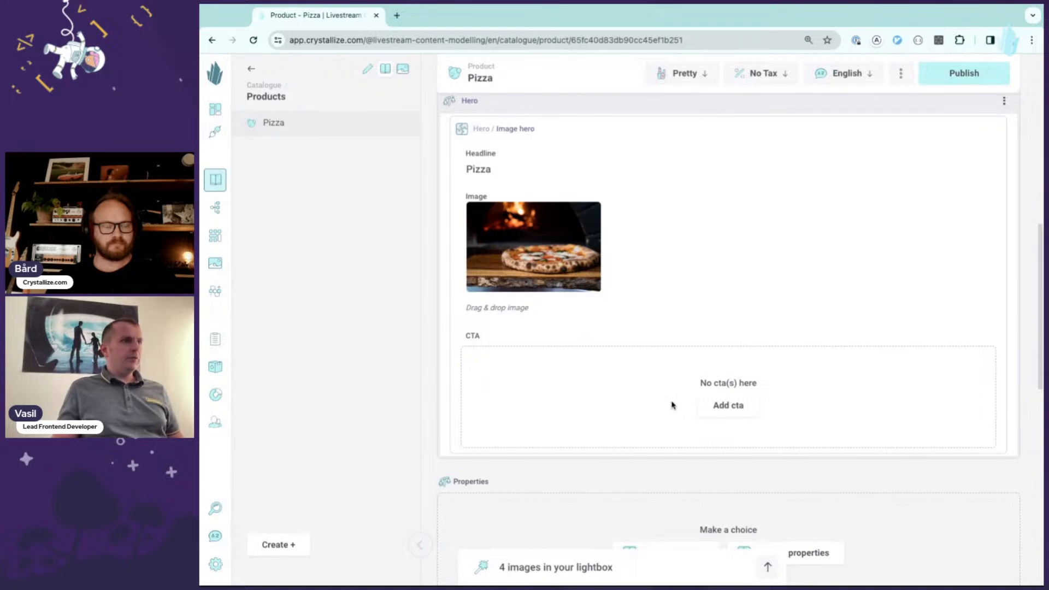
pyautogui.click(727, 404)
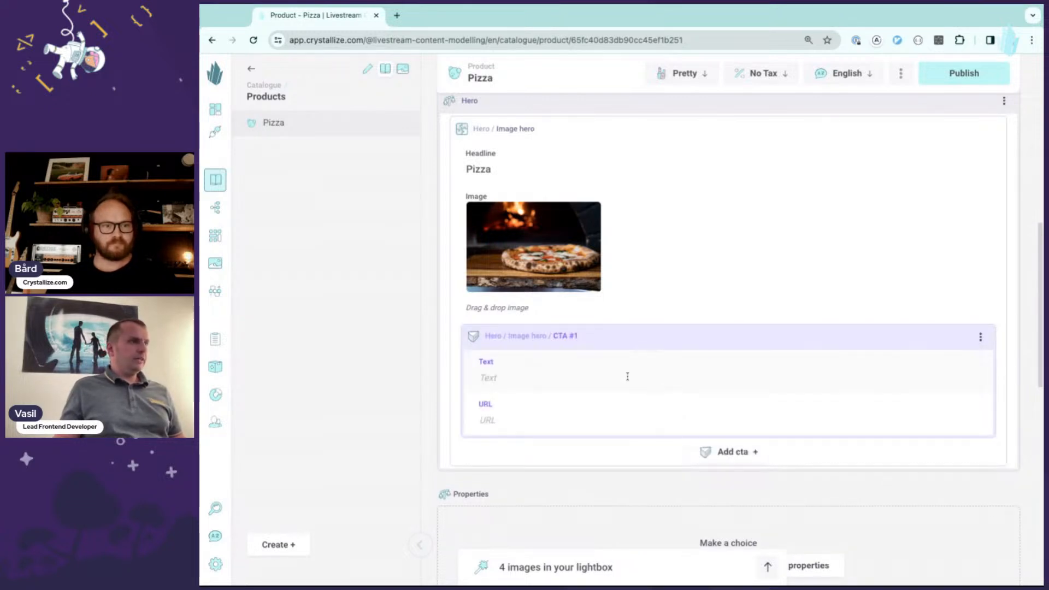
pyautogui.click(531, 384)
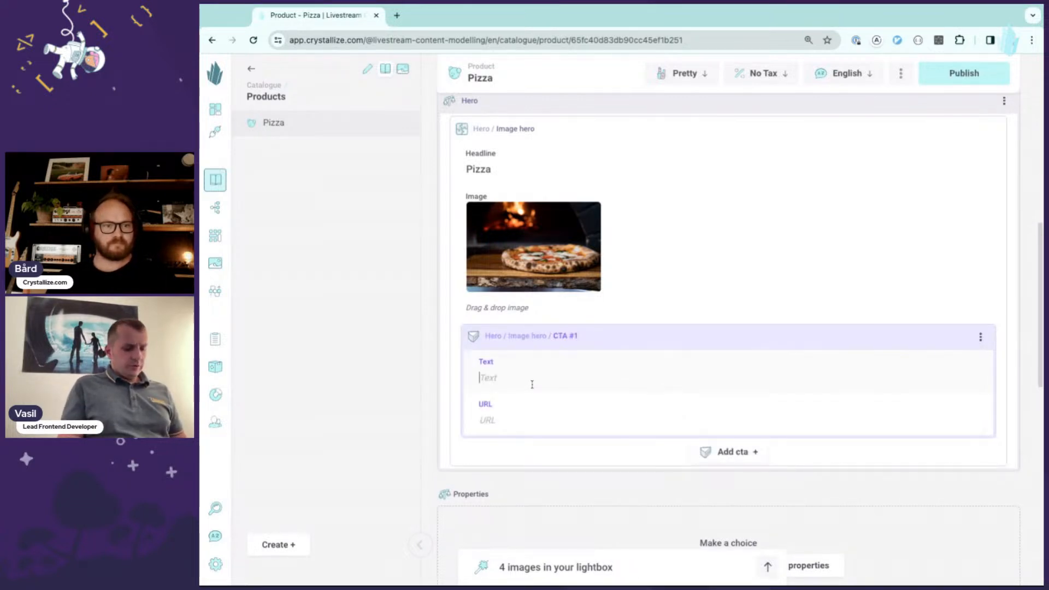
pyautogui.write('Buy pizza')
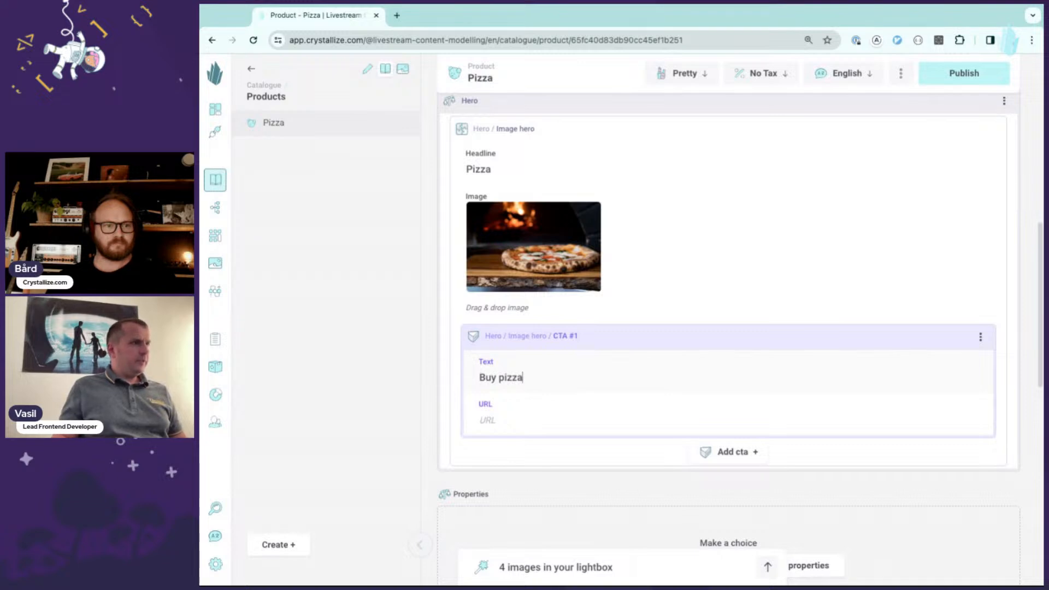
pyautogui.write('/buy')
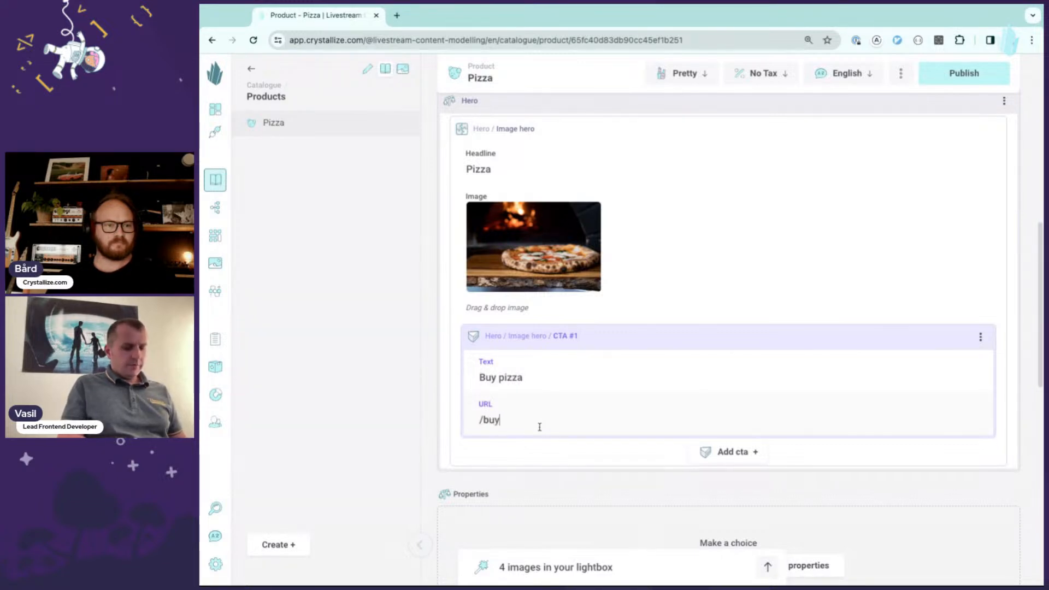
pyautogui.write('/pizza')
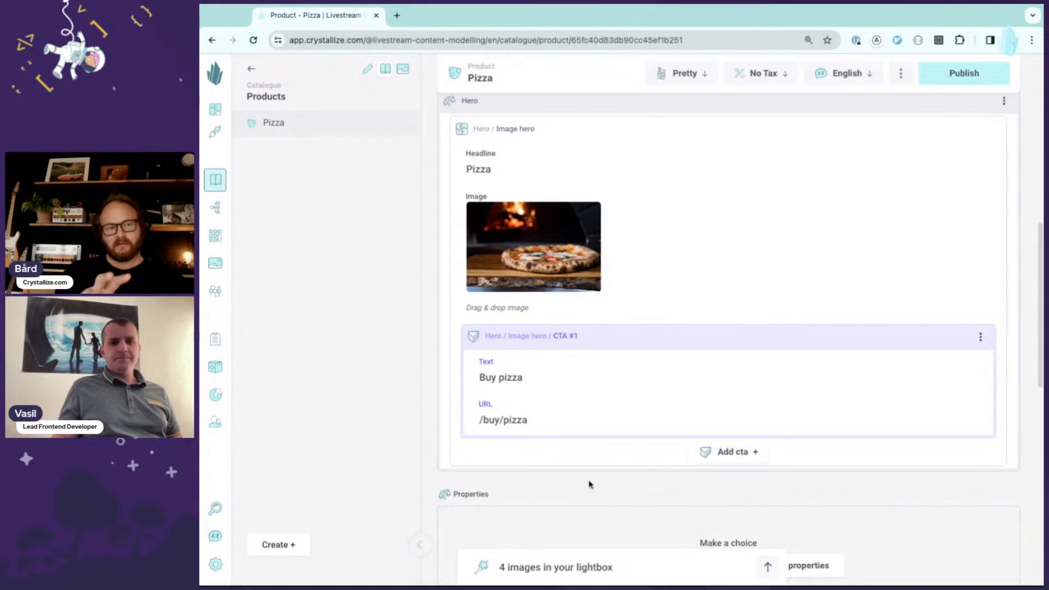
# - Choose Food properties for the product's Properties choice
pyautogui.scroll(2, 639, 361)
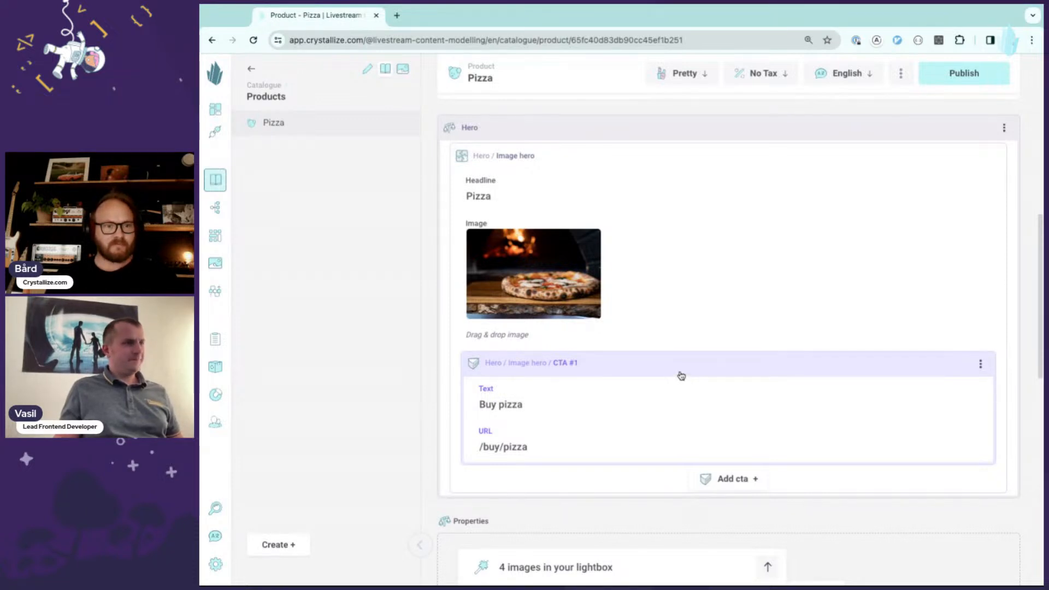
pyautogui.scroll(-2, 679, 376)
pyautogui.scroll(-3, 690, 366)
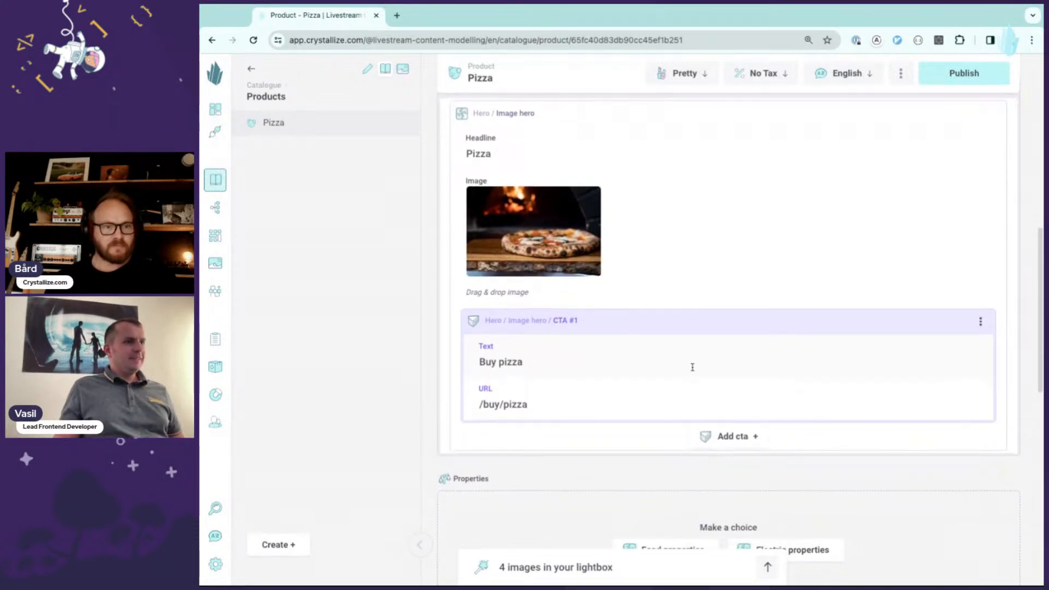
pyautogui.scroll(2, 646, 370)
pyautogui.scroll(-1, 644, 399)
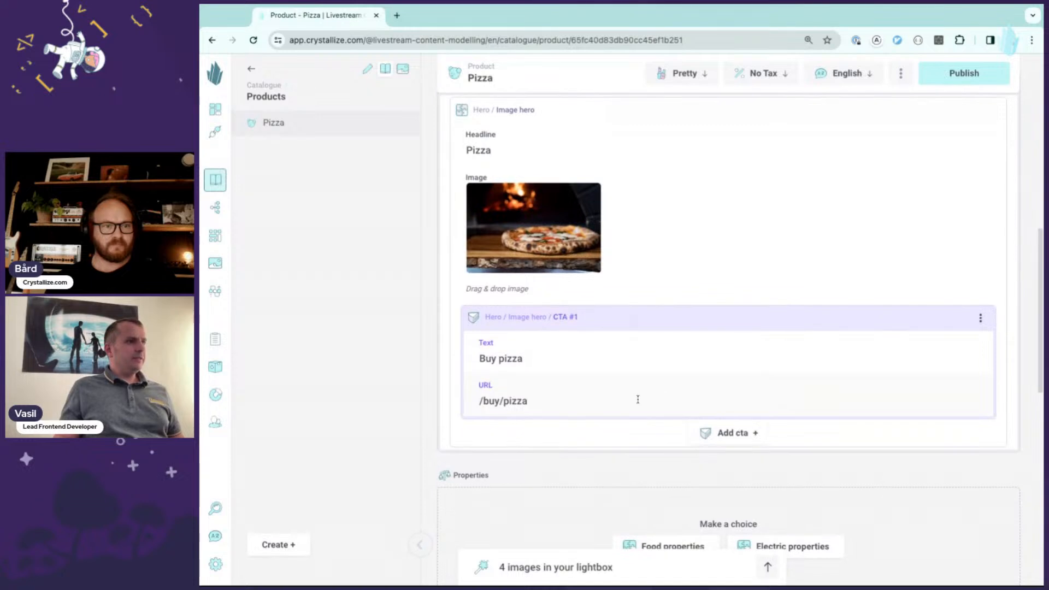
pyautogui.scroll(-3, 1041, 296)
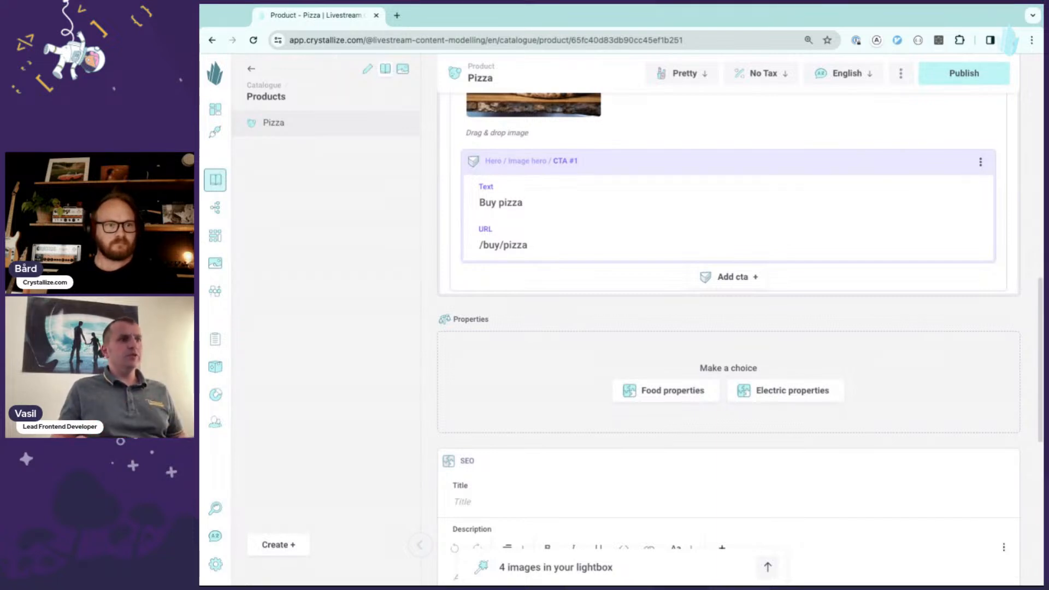
pyautogui.click(658, 390)
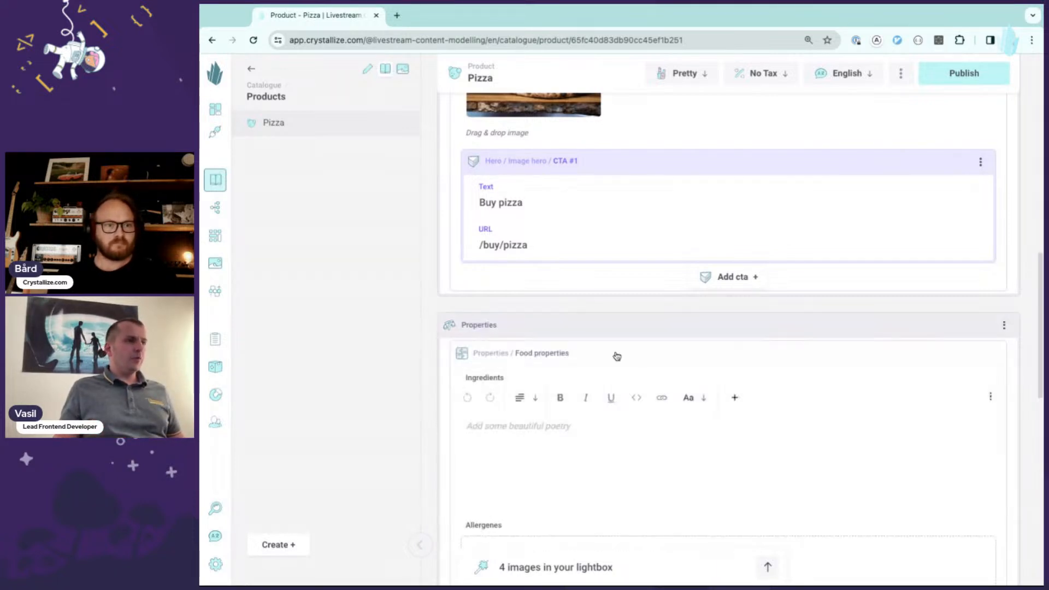
# - Add an allergenes entry to the food properties
pyautogui.scroll(-2, 611, 372)
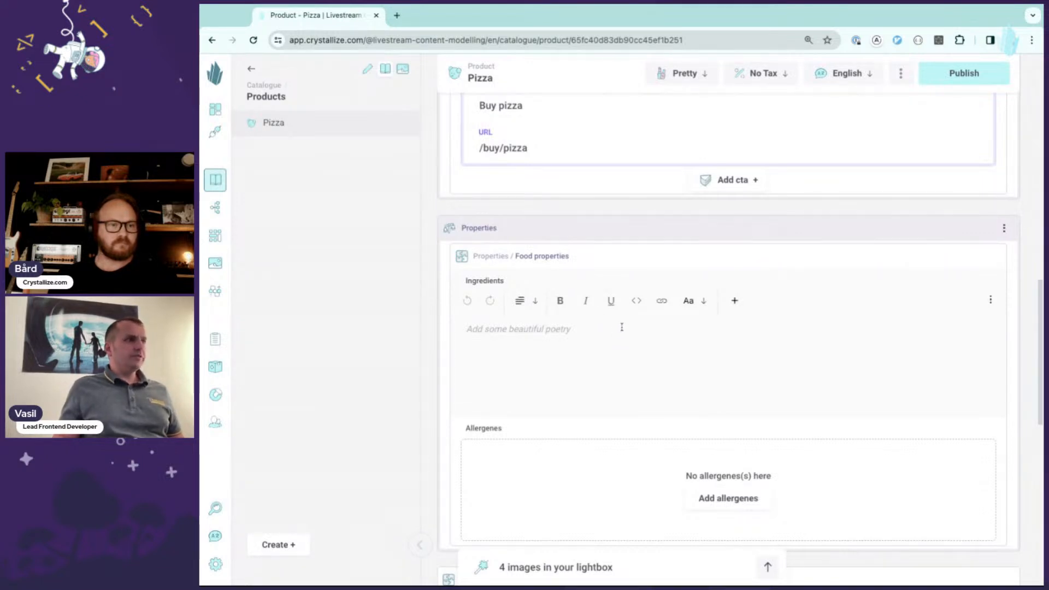
pyautogui.scroll(-1, 623, 323)
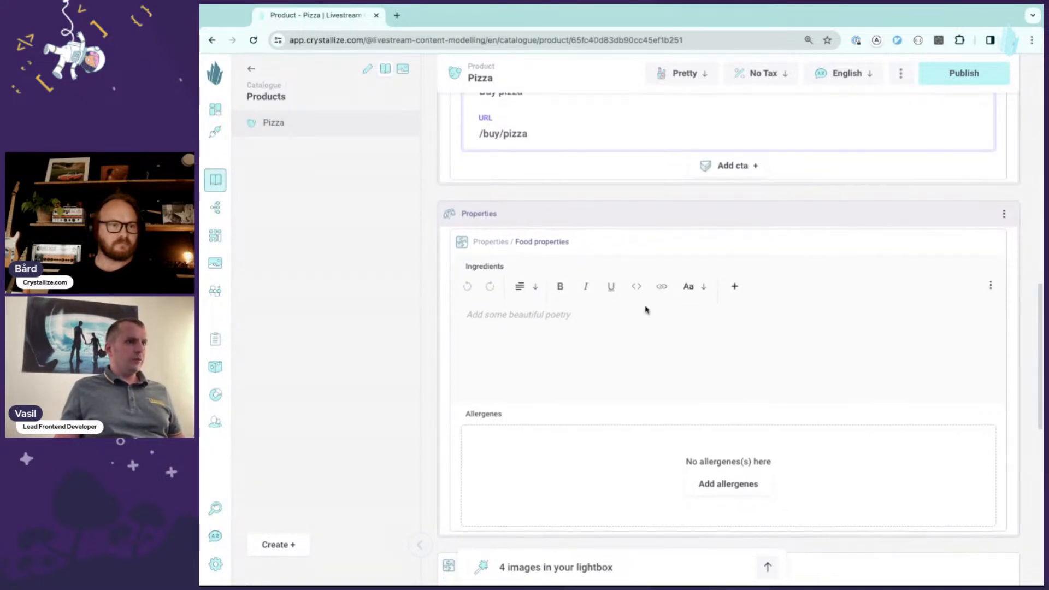
pyautogui.scroll(-1, 646, 306)
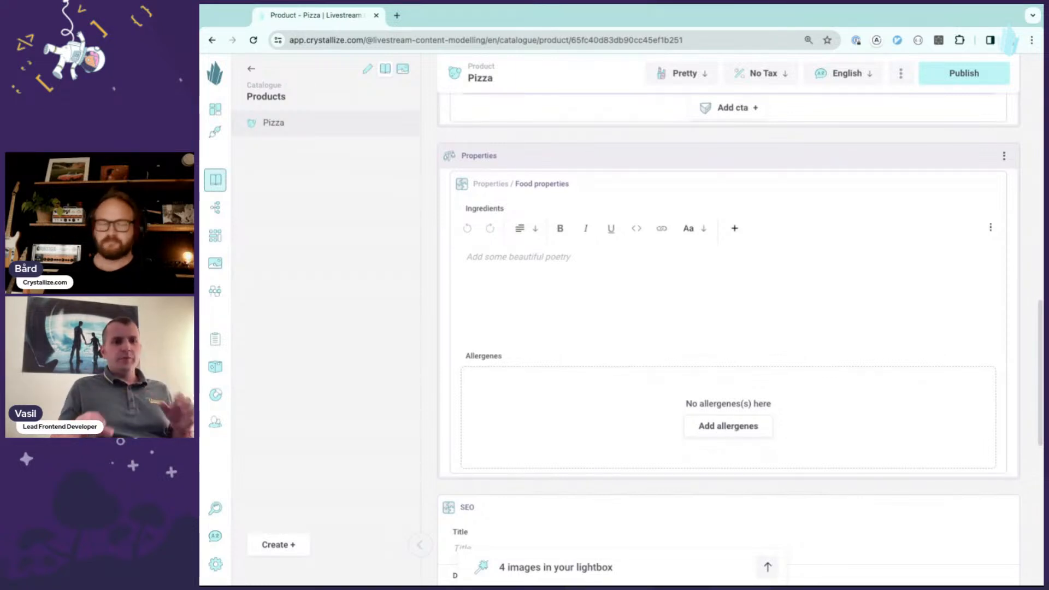
pyautogui.click(693, 426)
pyautogui.scroll(-2, 632, 308)
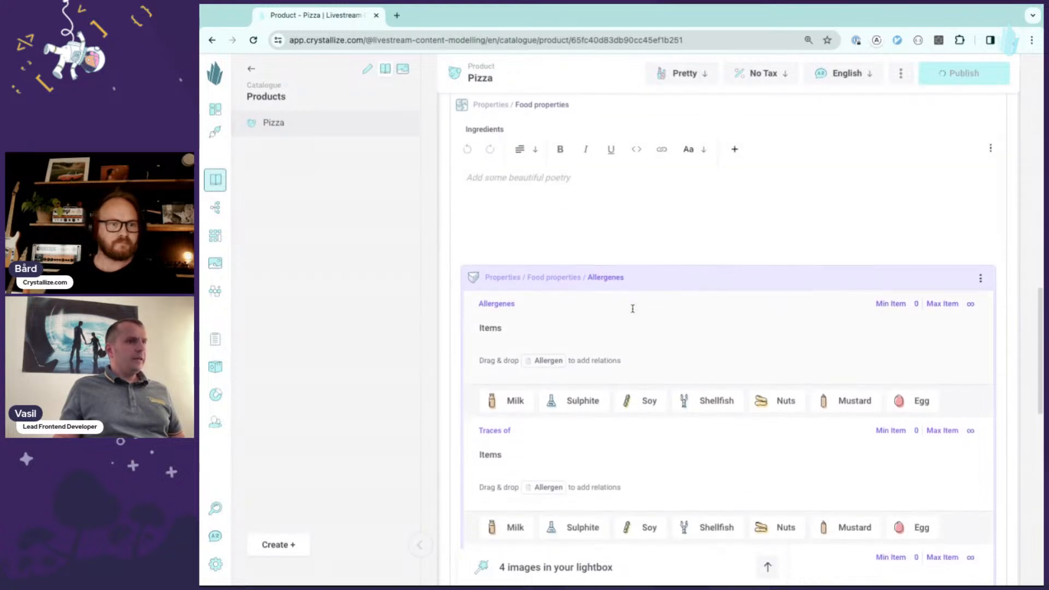
# - Add Milk and Sulphite as related items in the Allergenes list
pyautogui.scroll(-1, 637, 312)
pyautogui.scroll(-2, 677, 300)
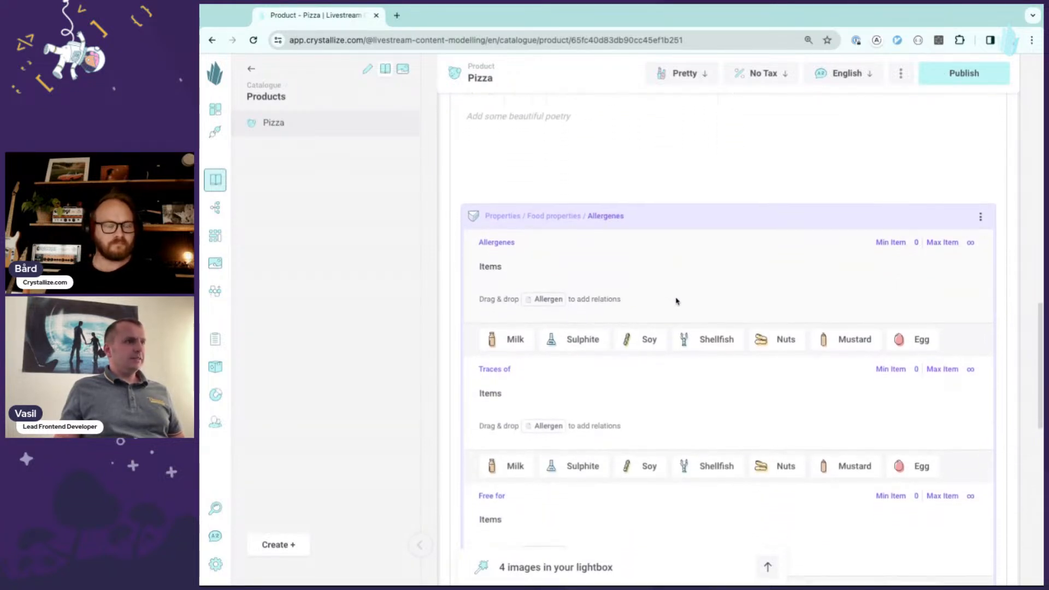
pyautogui.scroll(-1, 712, 268)
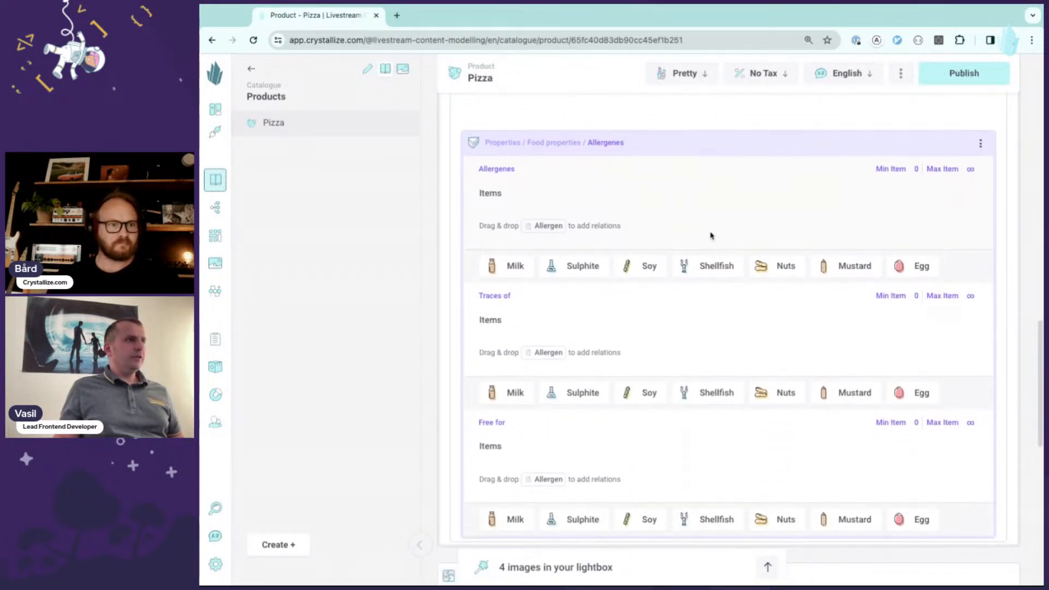
pyautogui.click(512, 268)
pyautogui.click(524, 317)
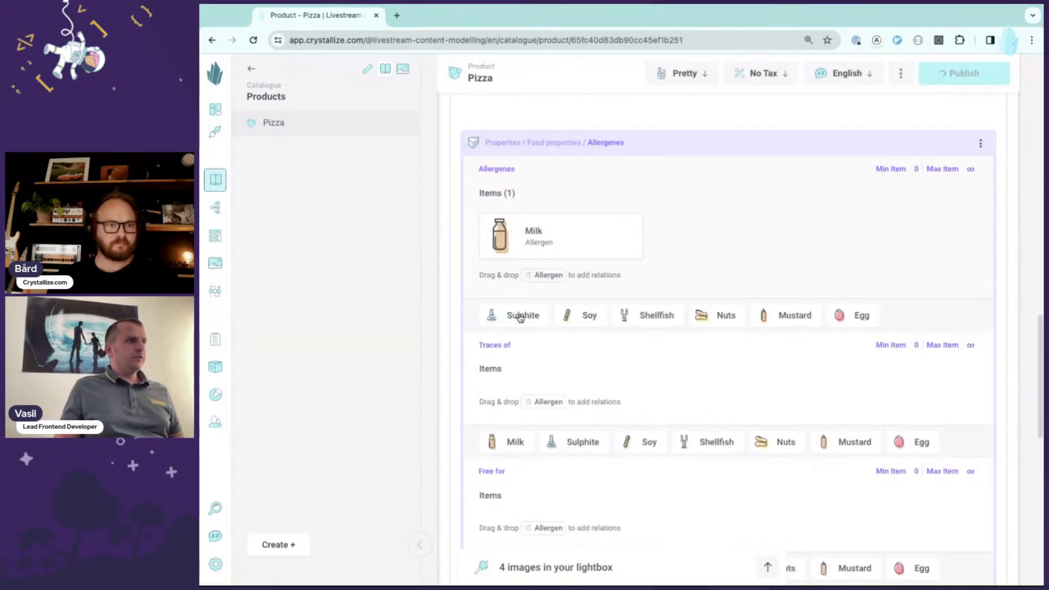
# - Add Soy and Nuts to the Traces of list and Shellfish to the Free for list
pyautogui.scroll(-2, 581, 354)
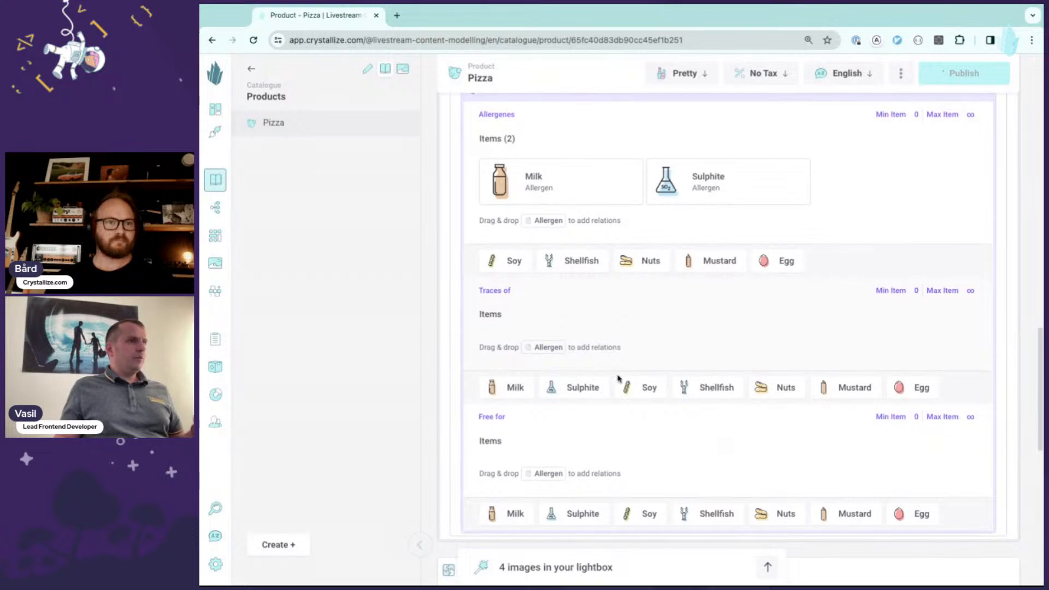
pyautogui.click(648, 388)
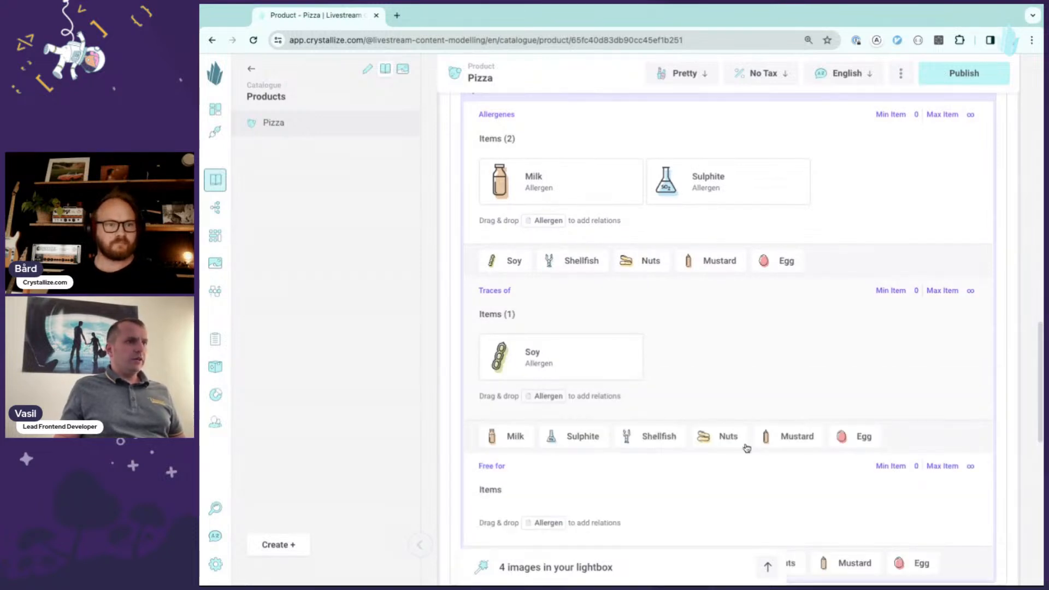
pyautogui.click(723, 438)
pyautogui.scroll(-4, 655, 338)
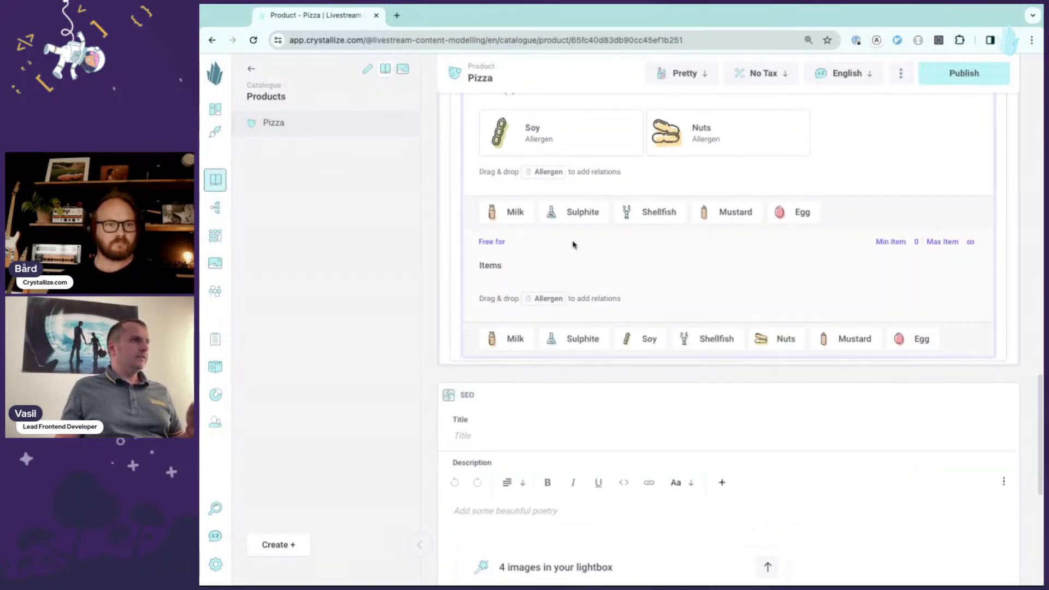
pyautogui.click(712, 341)
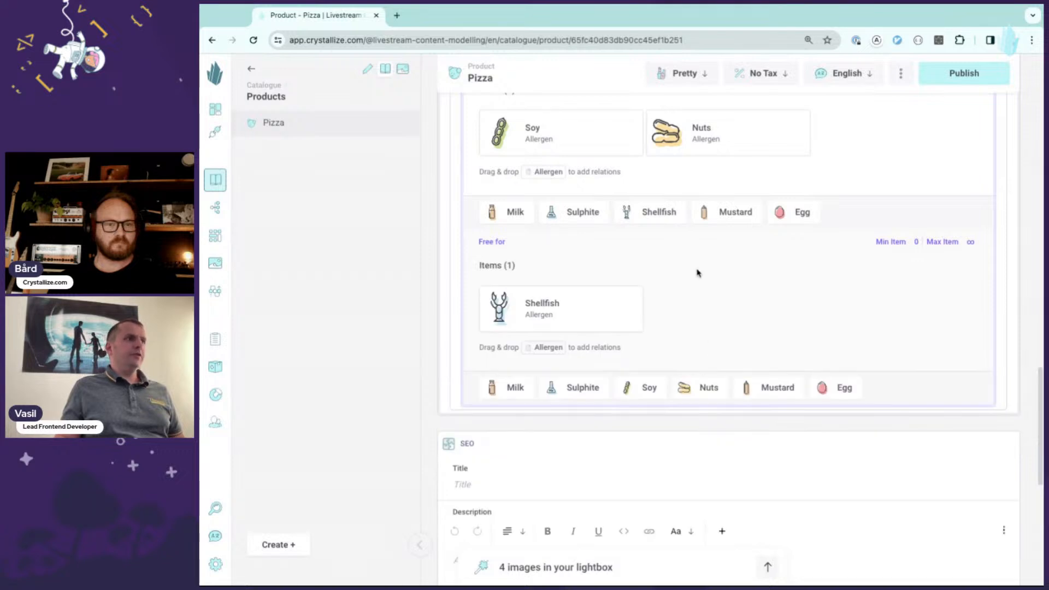
# - Scroll through the allergen relations to review the selected items in each list
pyautogui.scroll(1, 718, 287)
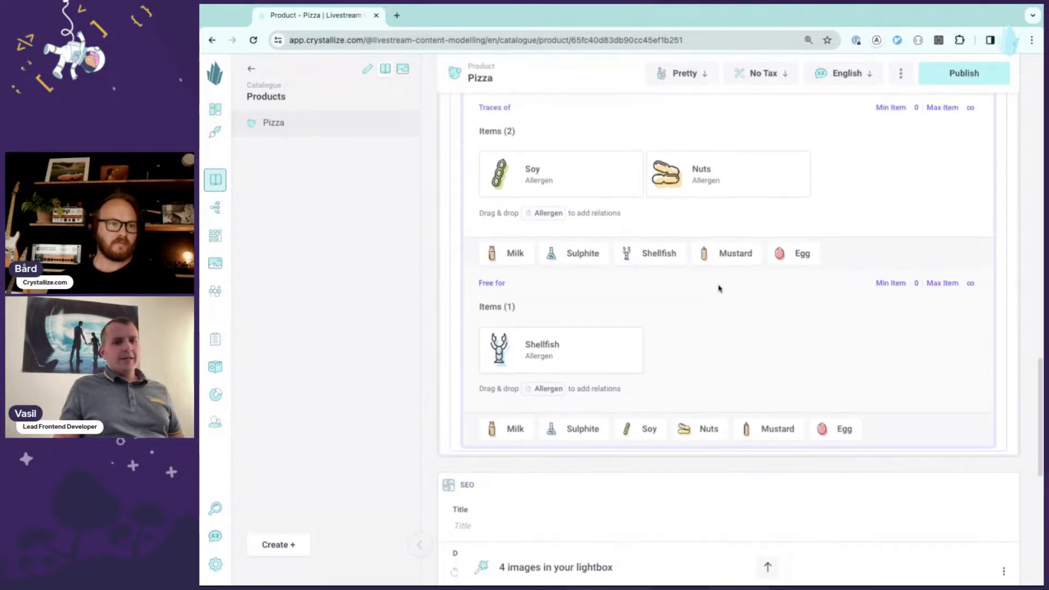
pyautogui.scroll(2, 720, 305)
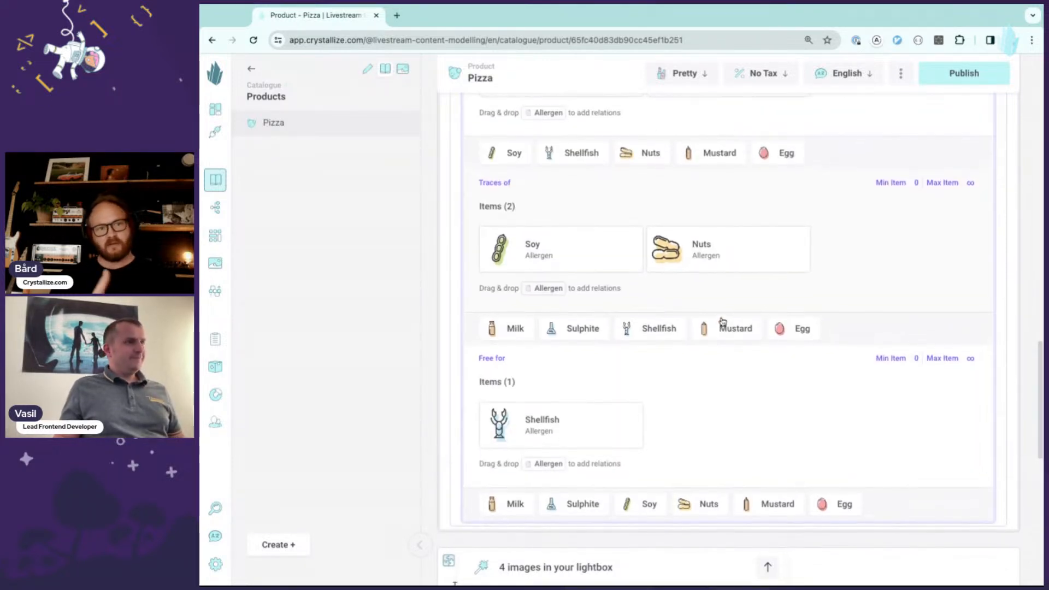
pyautogui.scroll(2, 719, 320)
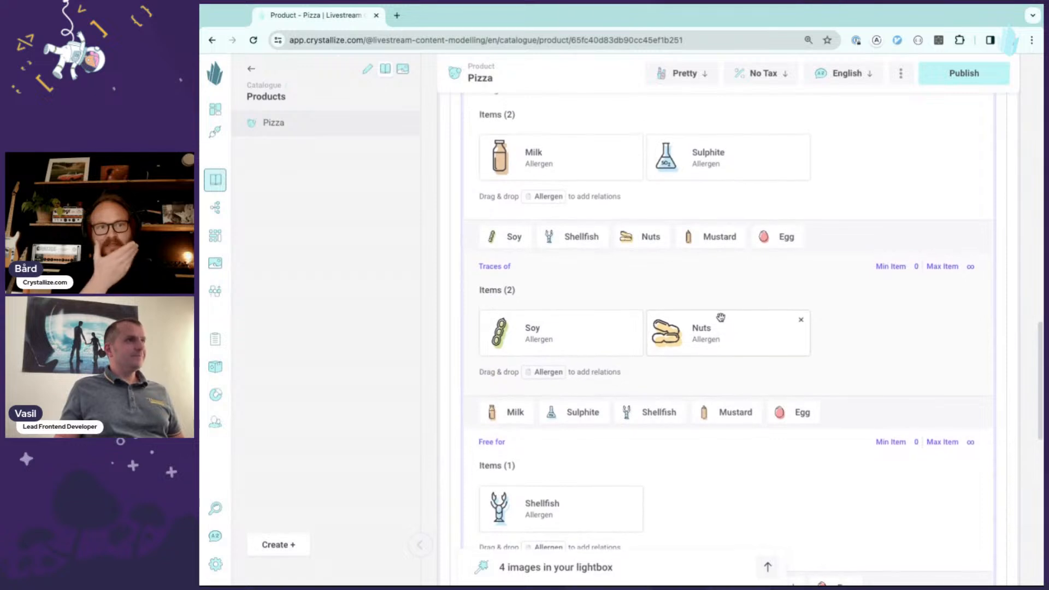
pyautogui.scroll(1, 840, 336)
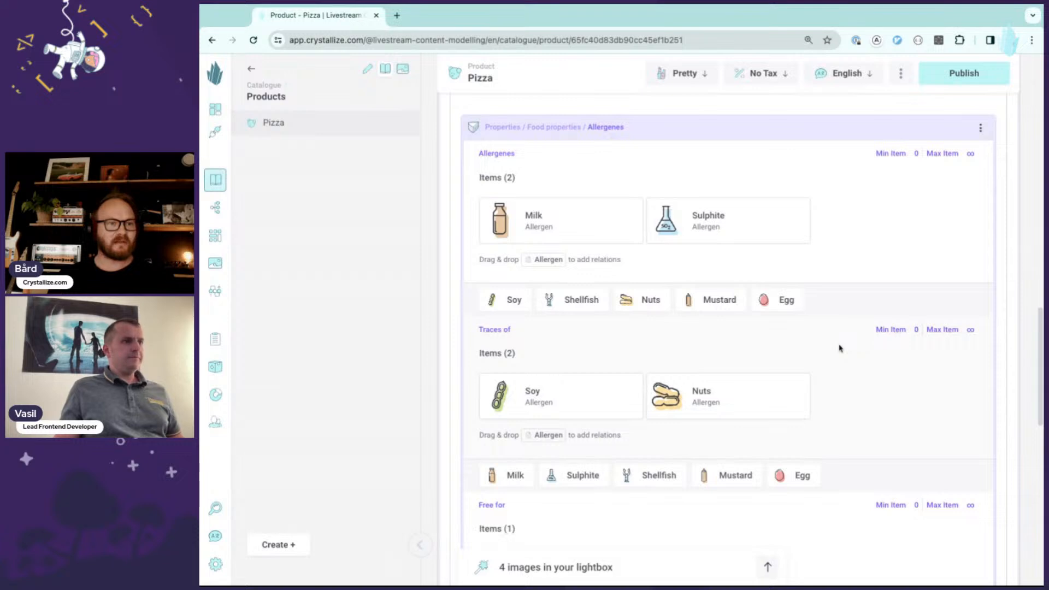
pyautogui.scroll(-1, 840, 348)
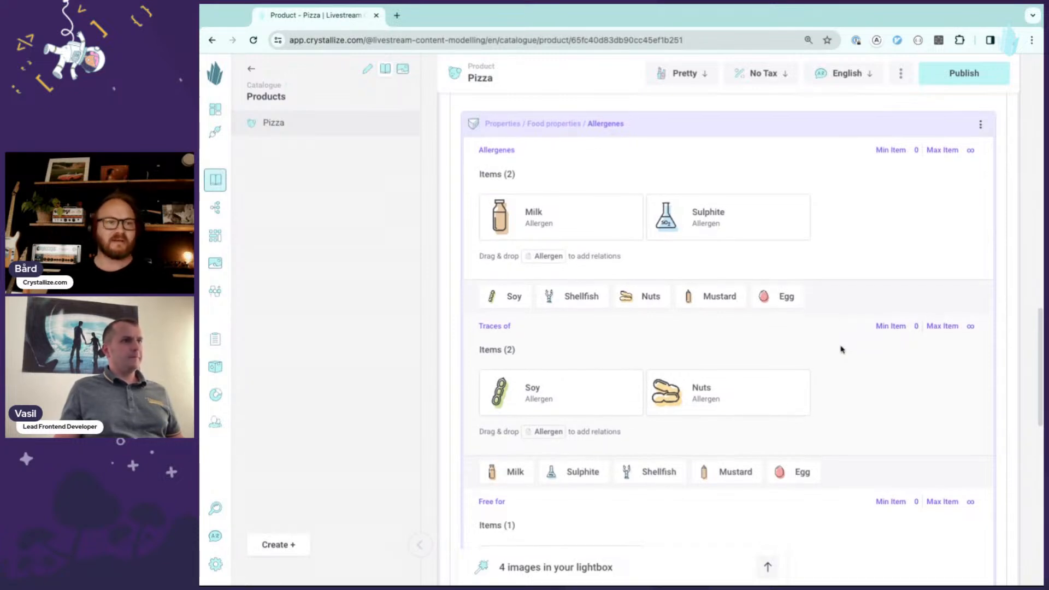
pyautogui.scroll(-2, 841, 350)
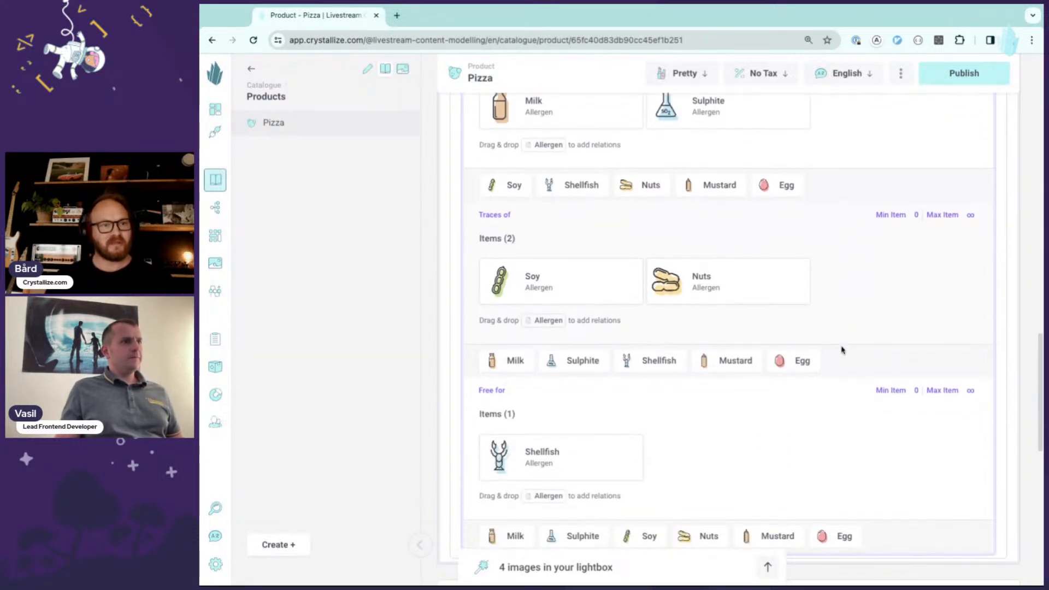
pyautogui.scroll(1, 842, 350)
pyautogui.scroll(-1, 842, 351)
pyautogui.scroll(-1, 845, 380)
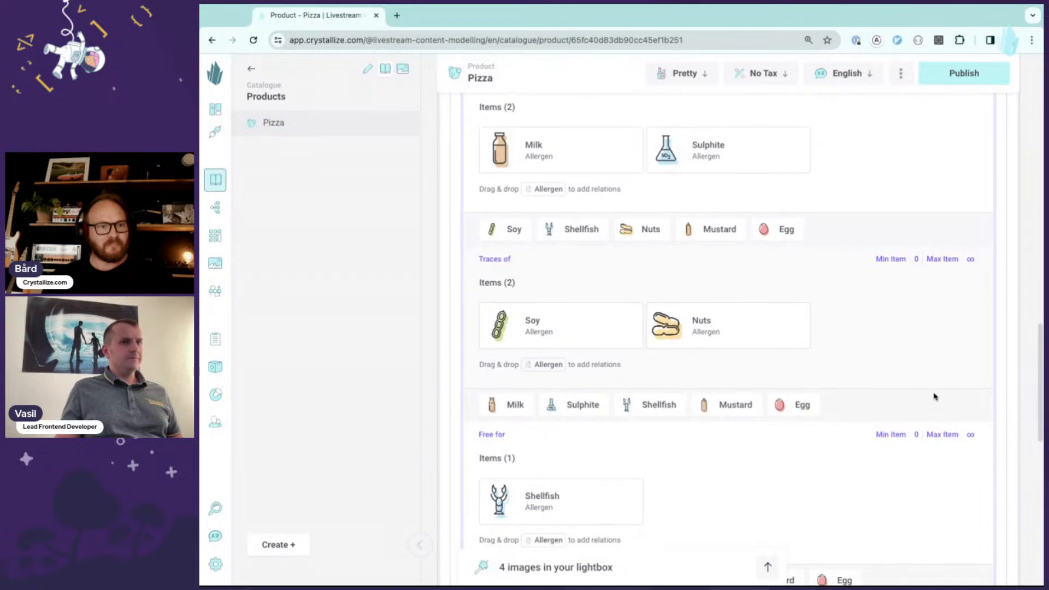
pyautogui.scroll(-3, 1041, 359)
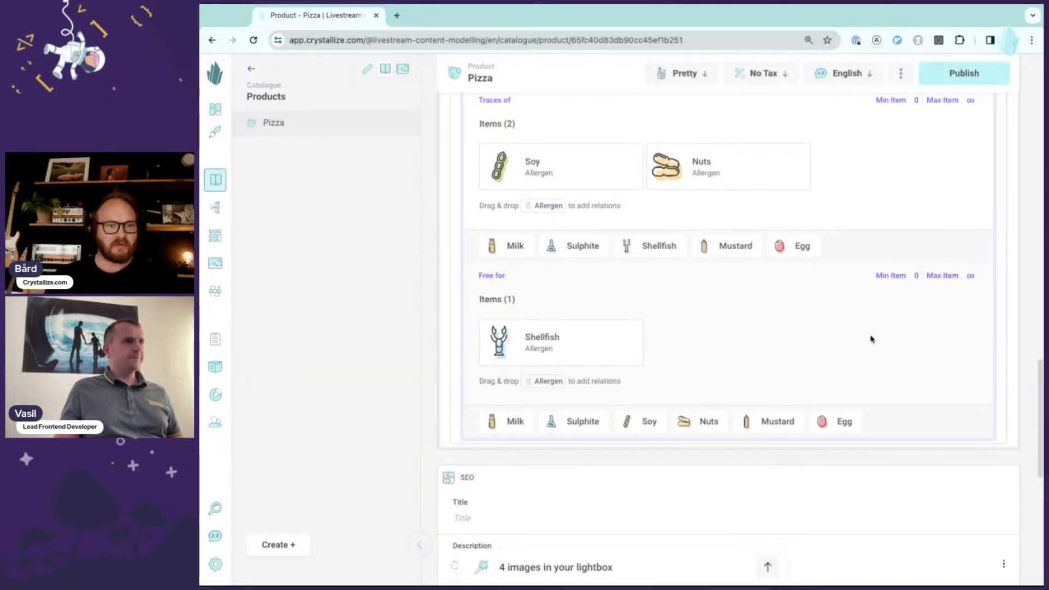
pyautogui.scroll(-1, 870, 337)
pyautogui.scroll(-1, 879, 334)
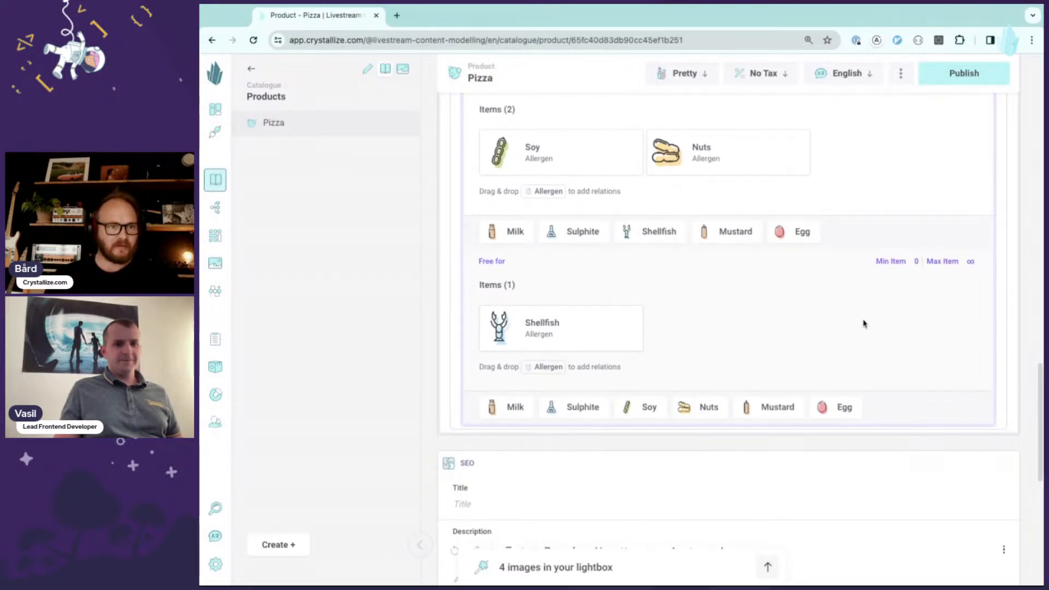
pyautogui.scroll(-1, 869, 325)
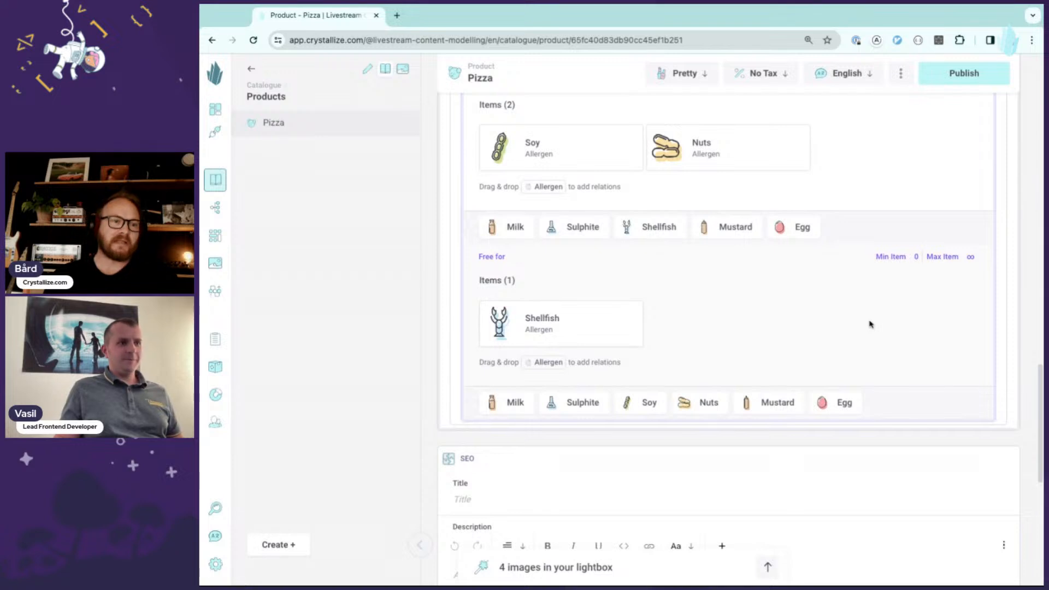
pyautogui.scroll(5, 871, 345)
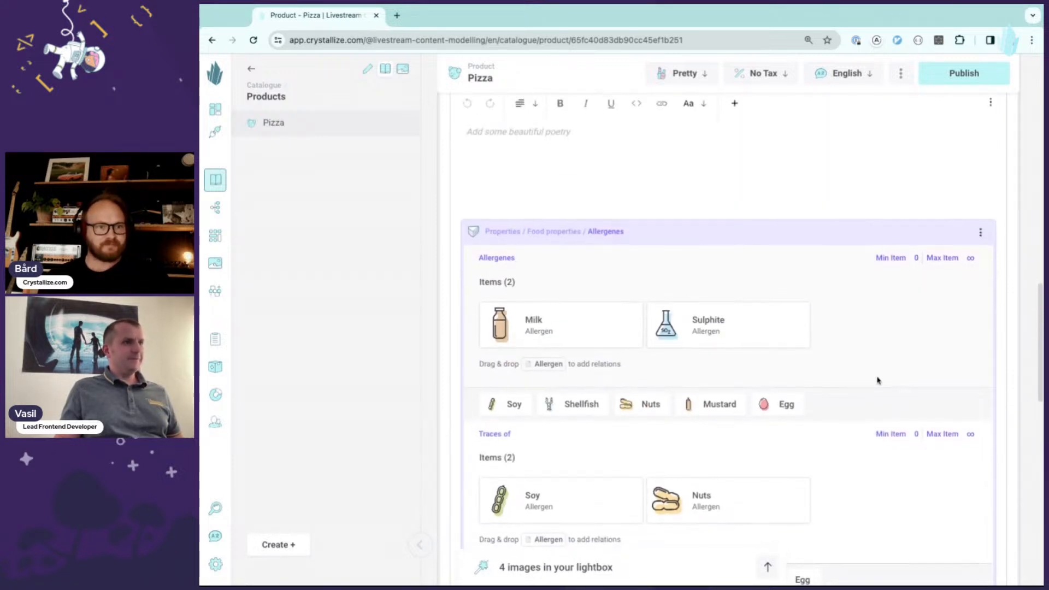
pyautogui.scroll(-1, 901, 372)
pyautogui.scroll(-3, 1042, 336)
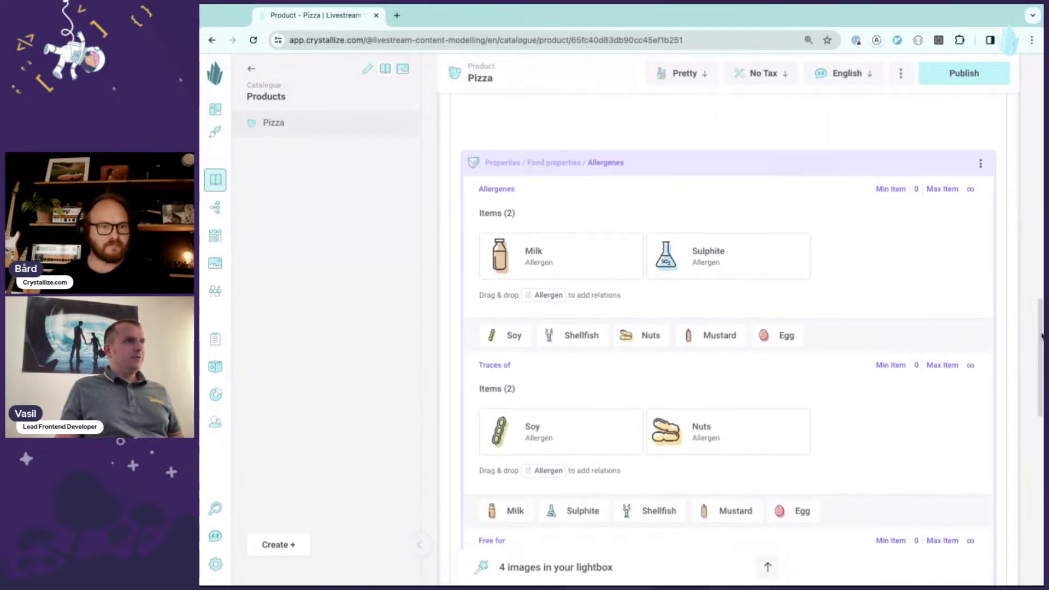
pyautogui.scroll(-5, 1042, 335)
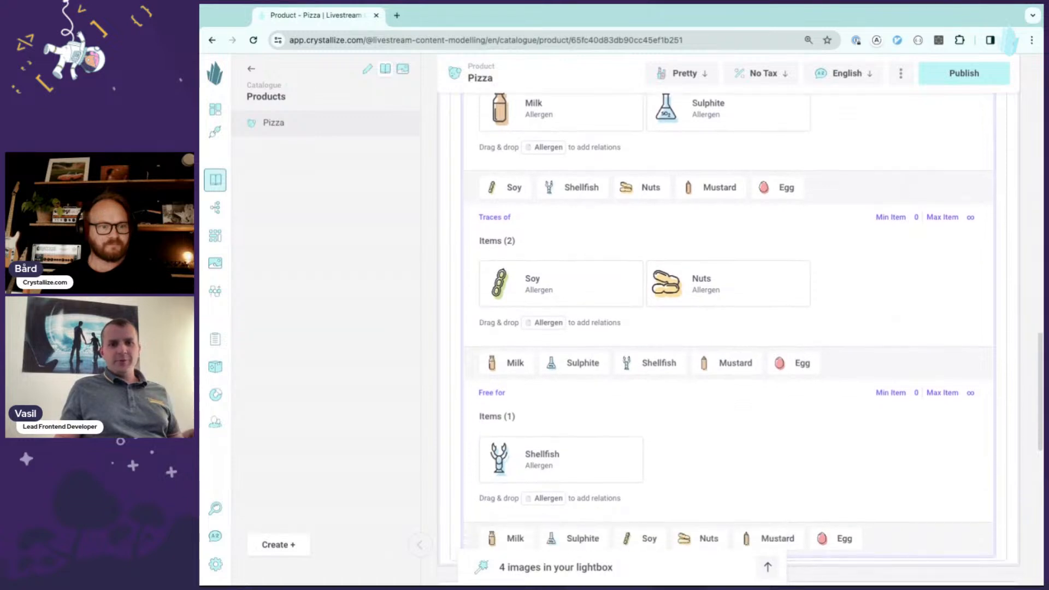
pyautogui.scroll(-2, 586, 317)
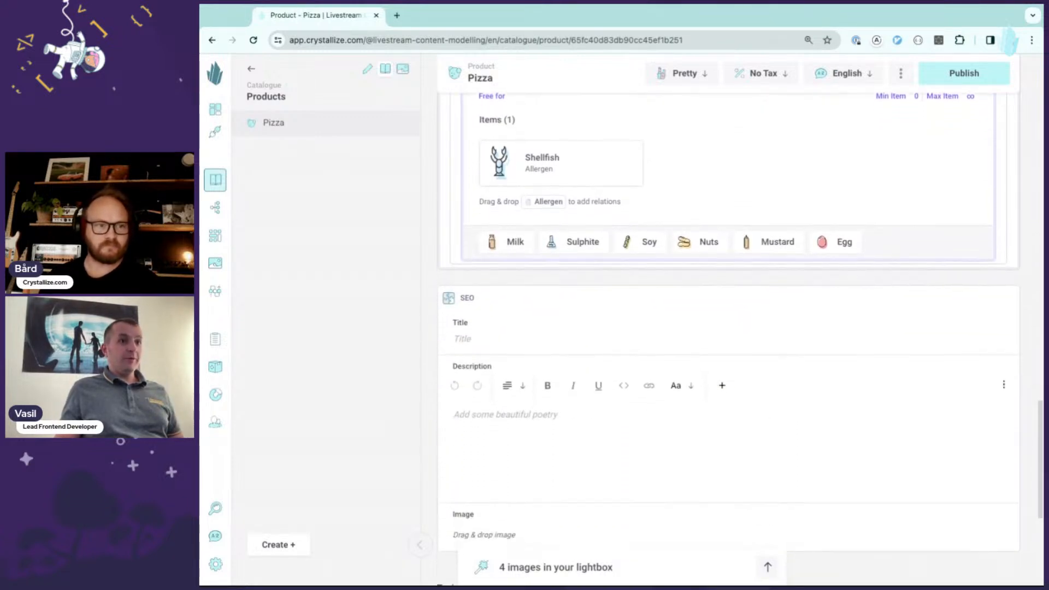
# - Enter Pizza as the SEO title
pyautogui.scroll(-1, 586, 317)
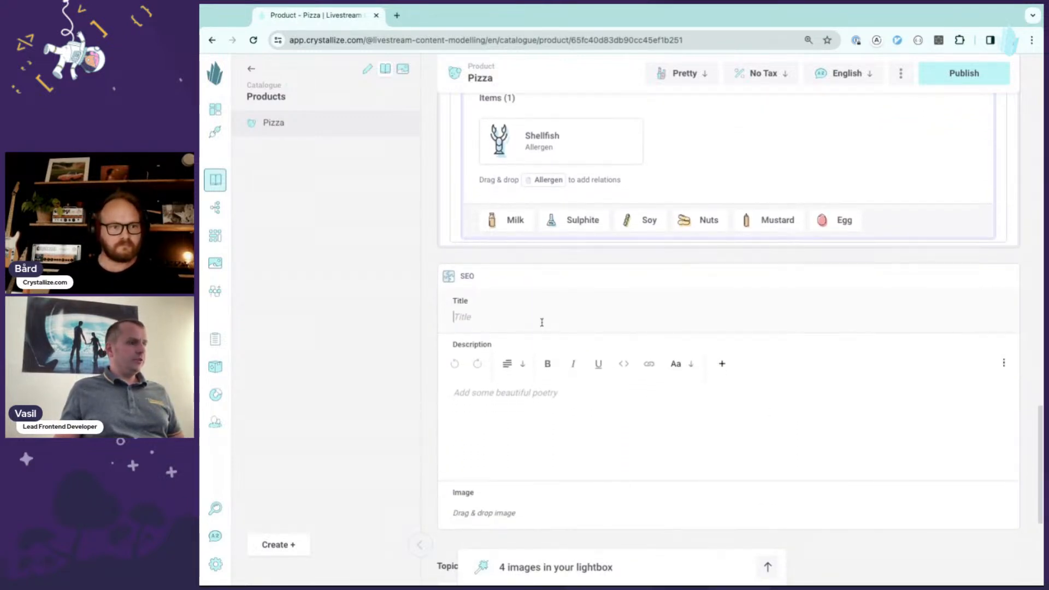
pyautogui.write('Pizza')
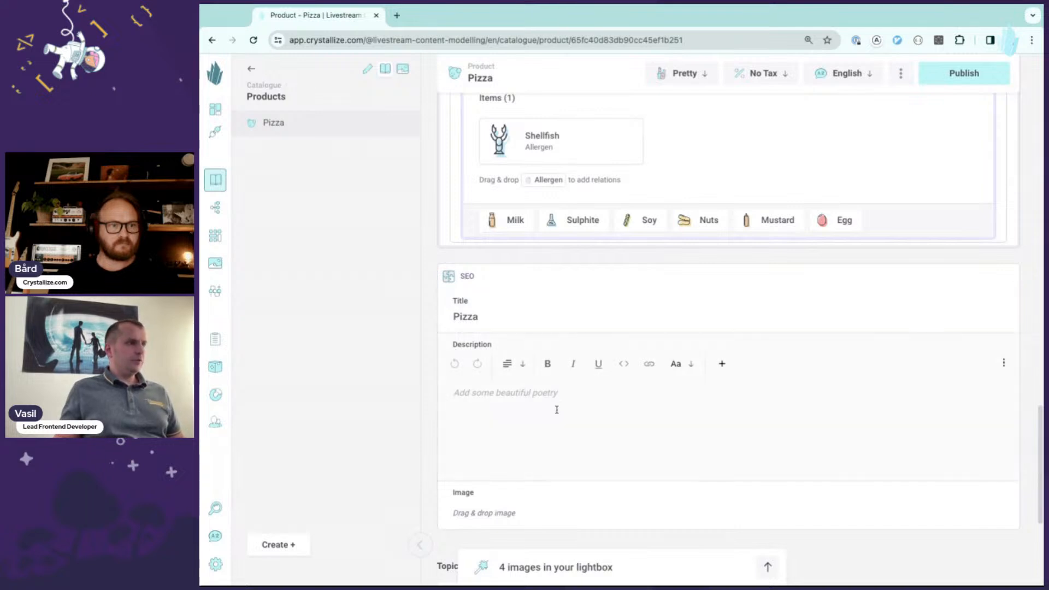
# - Add the first pizza image from the lightbox to the SEO image field
pyautogui.scroll(3, 551, 393)
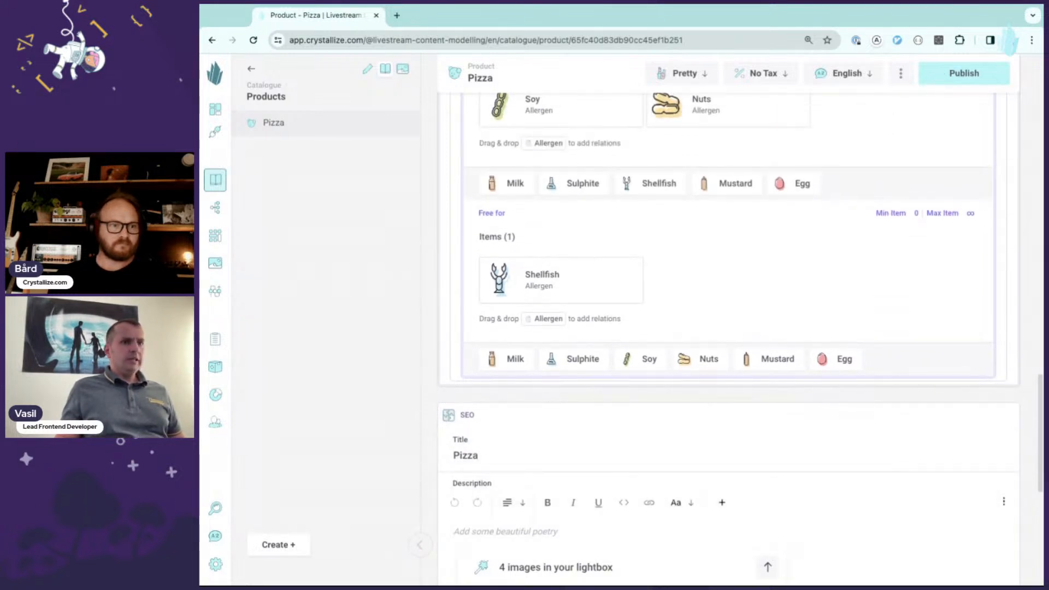
pyautogui.scroll(-7, 623, 276)
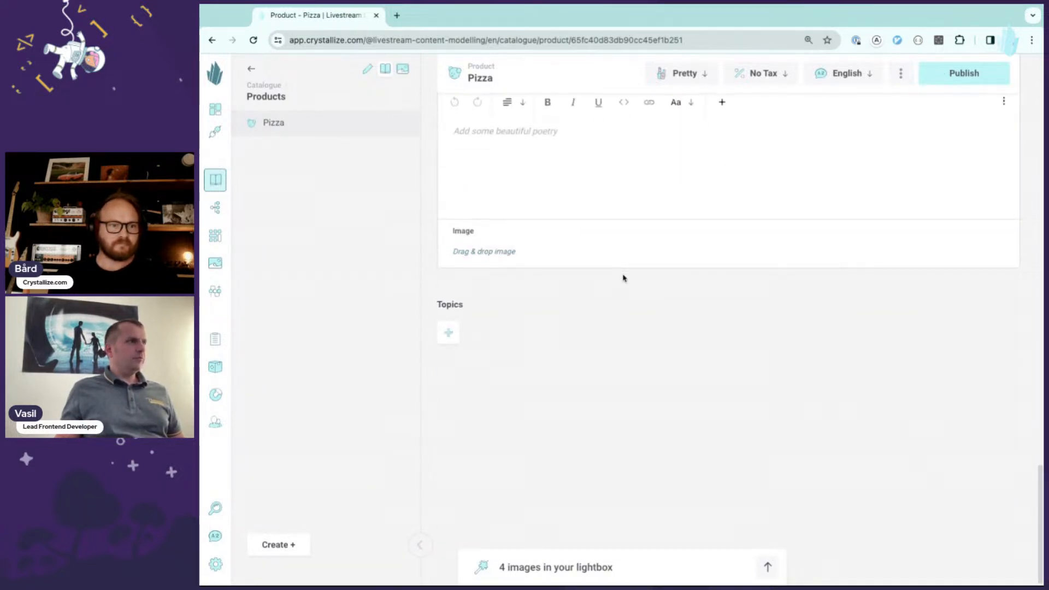
pyautogui.click(539, 565)
pyautogui.moveTo(489, 548); pyautogui.dragTo(541, 278)
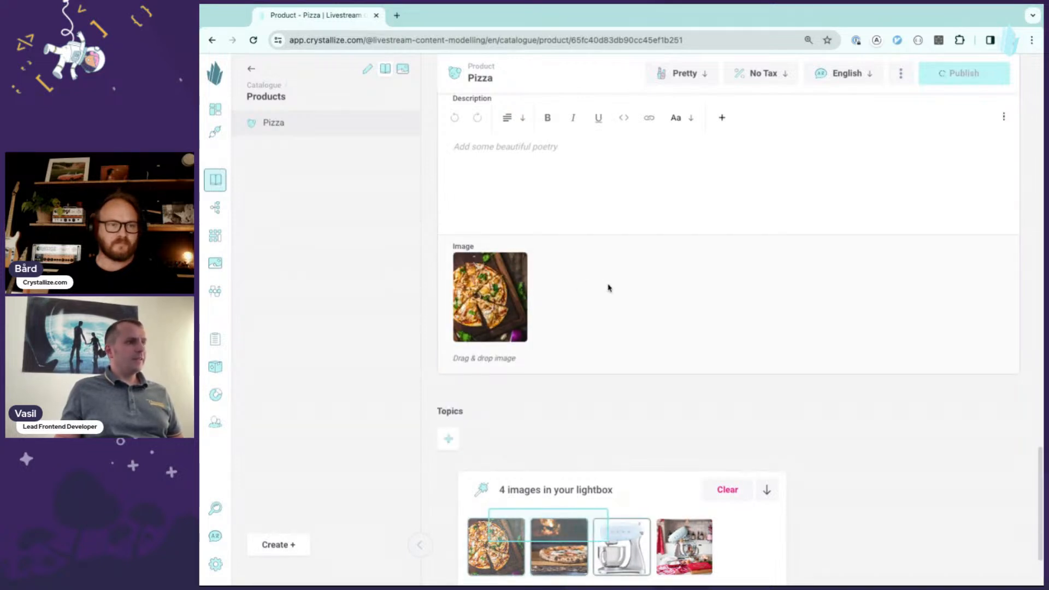
pyautogui.click(637, 489)
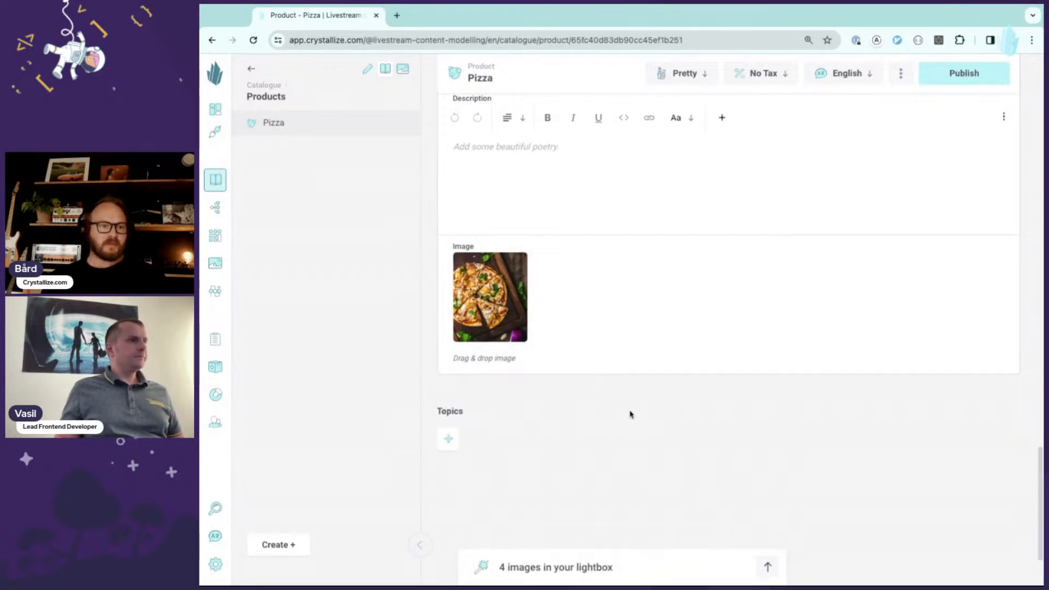
# - Create a new product named Smeg robot using the Product shape
pyautogui.scroll(5, 627, 415)
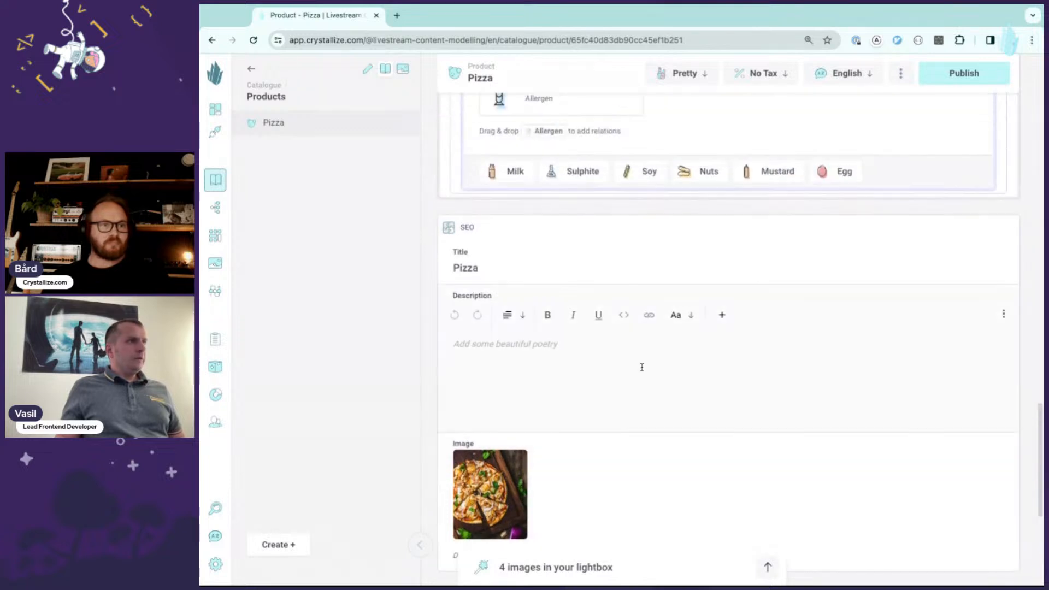
pyautogui.scroll(2, 641, 368)
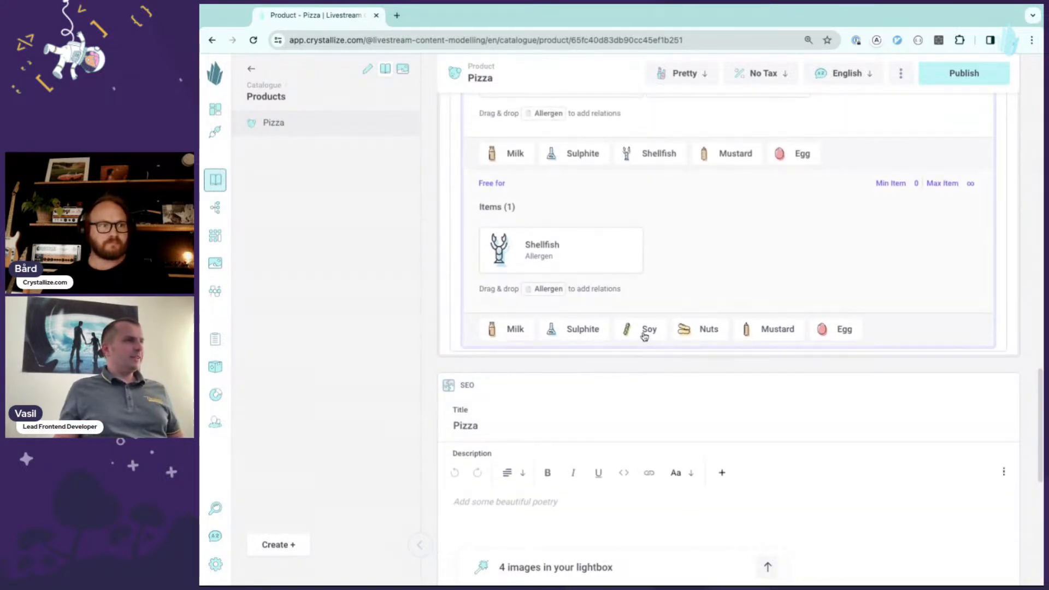
pyautogui.scroll(7, 647, 333)
pyautogui.scroll(3, 639, 315)
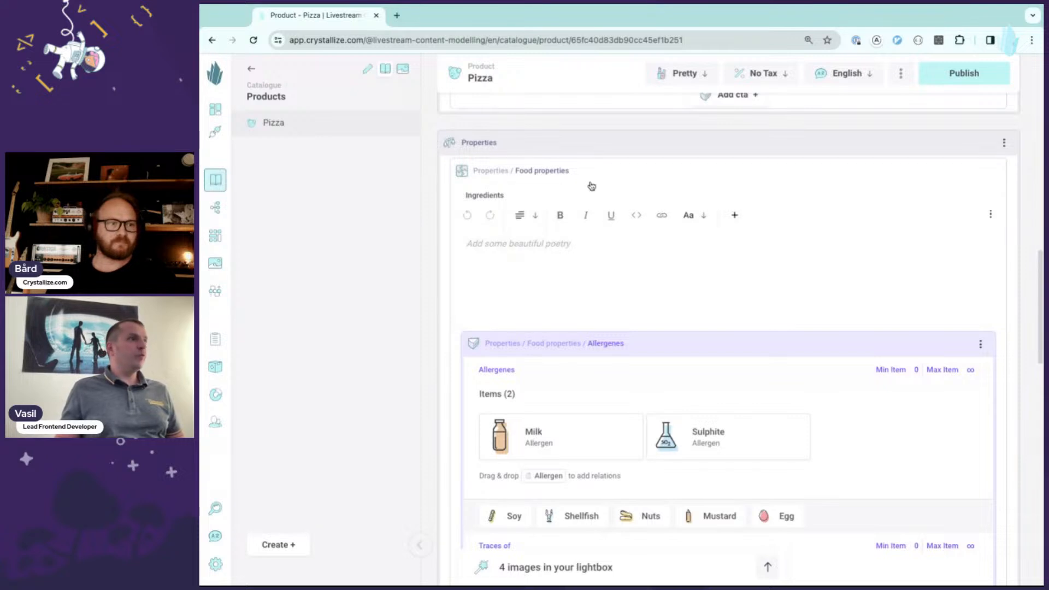
pyautogui.scroll(4, 576, 205)
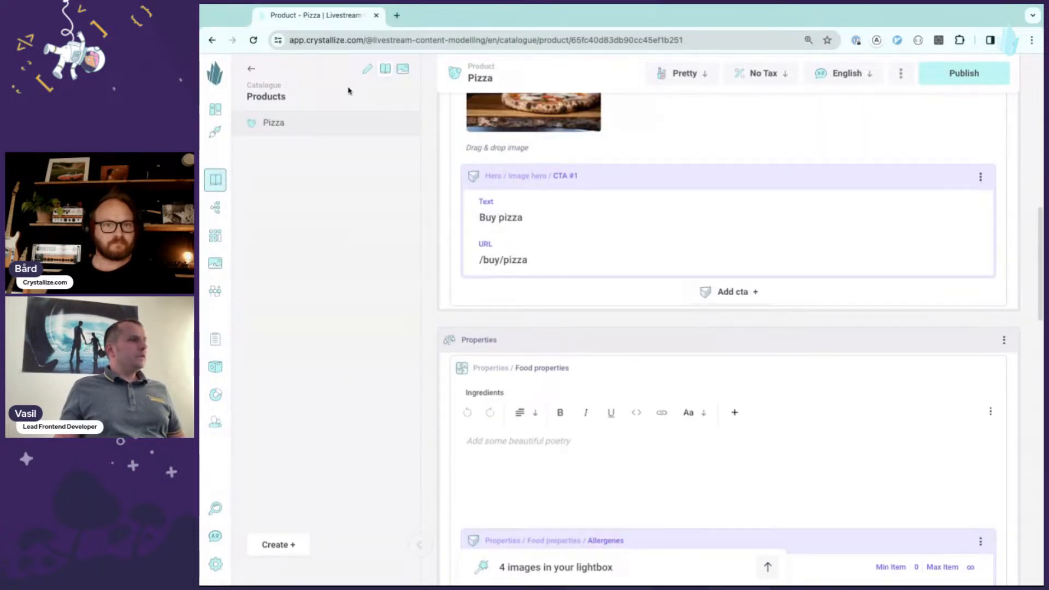
pyautogui.click(281, 544)
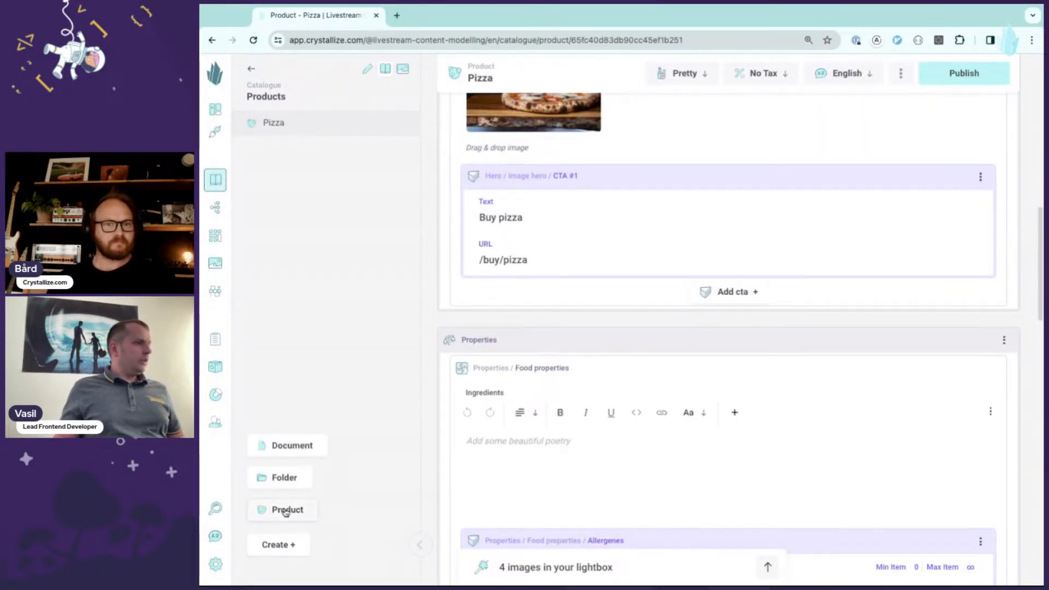
pyautogui.click(286, 511)
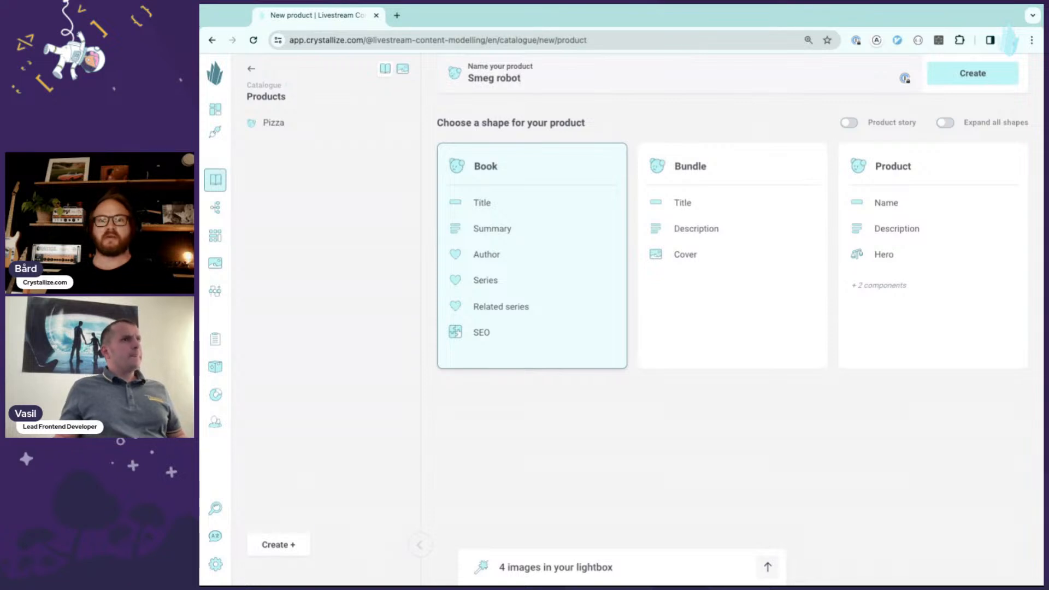
pyautogui.click(942, 230)
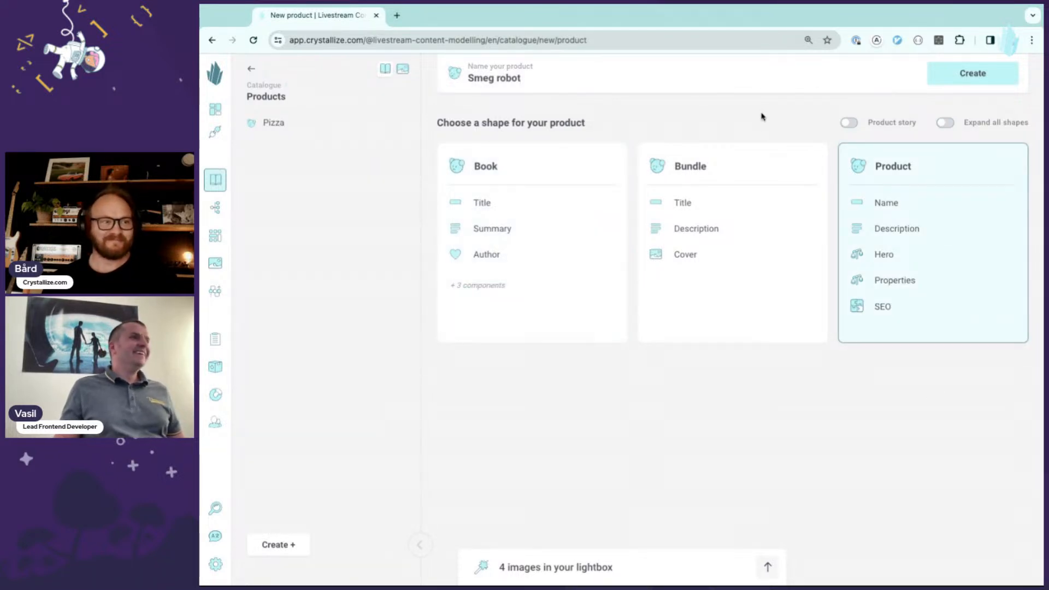
pyautogui.click(957, 81)
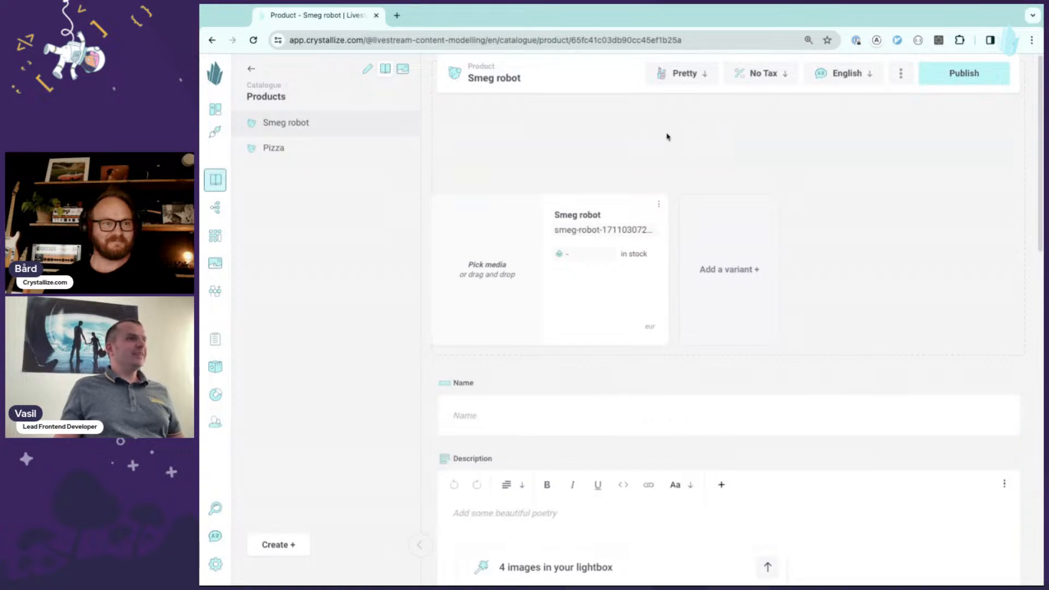
# - Add the blue mixer image from the lightbox to the variant and enter Smeg roboto as the product name
pyautogui.click(618, 569)
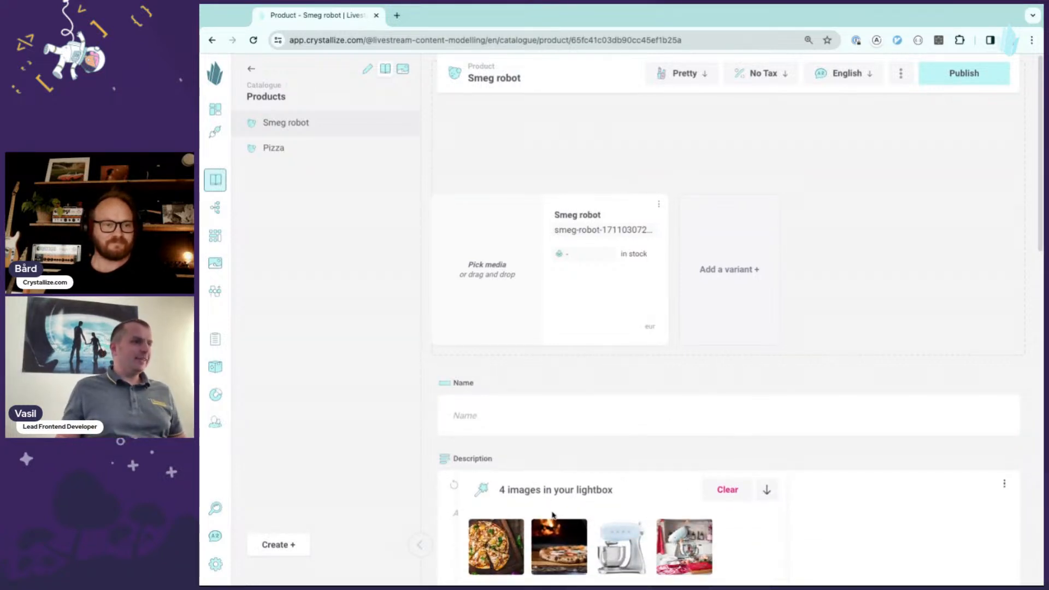
pyautogui.moveTo(629, 547); pyautogui.dragTo(500, 300)
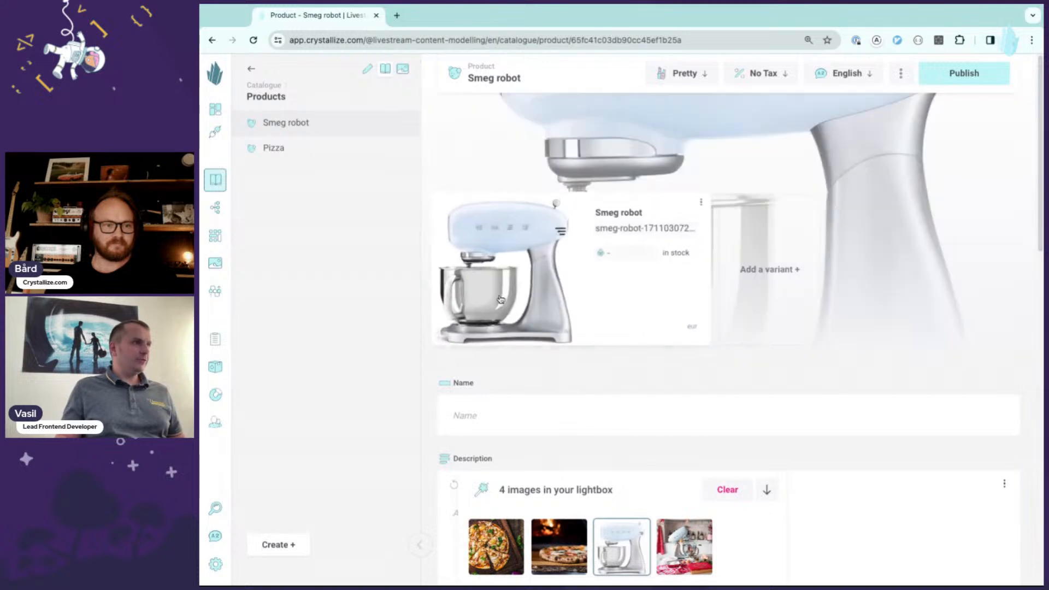
pyautogui.click(506, 411)
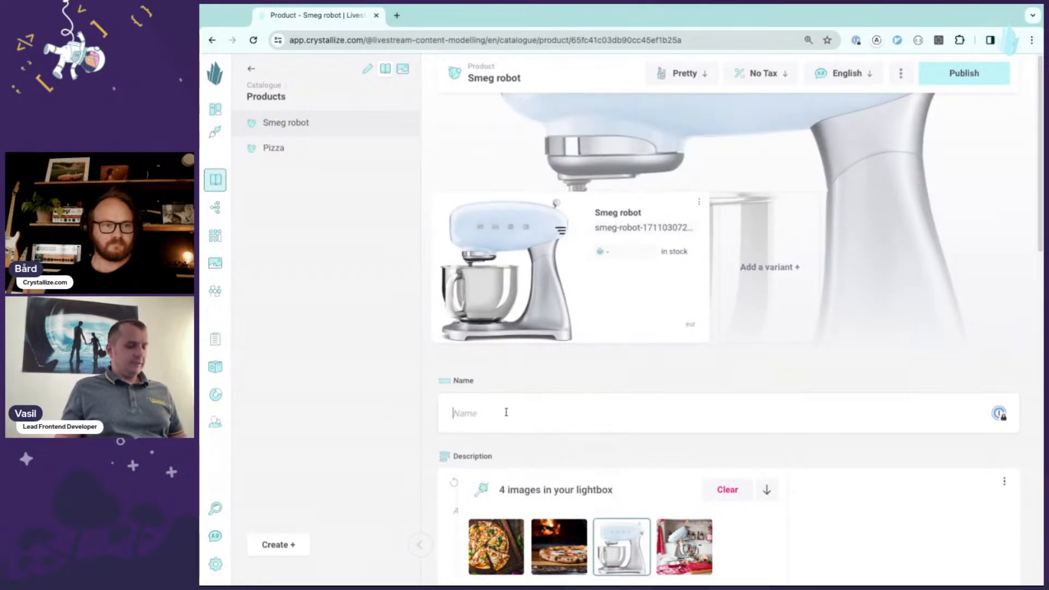
pyautogui.write('roboto')
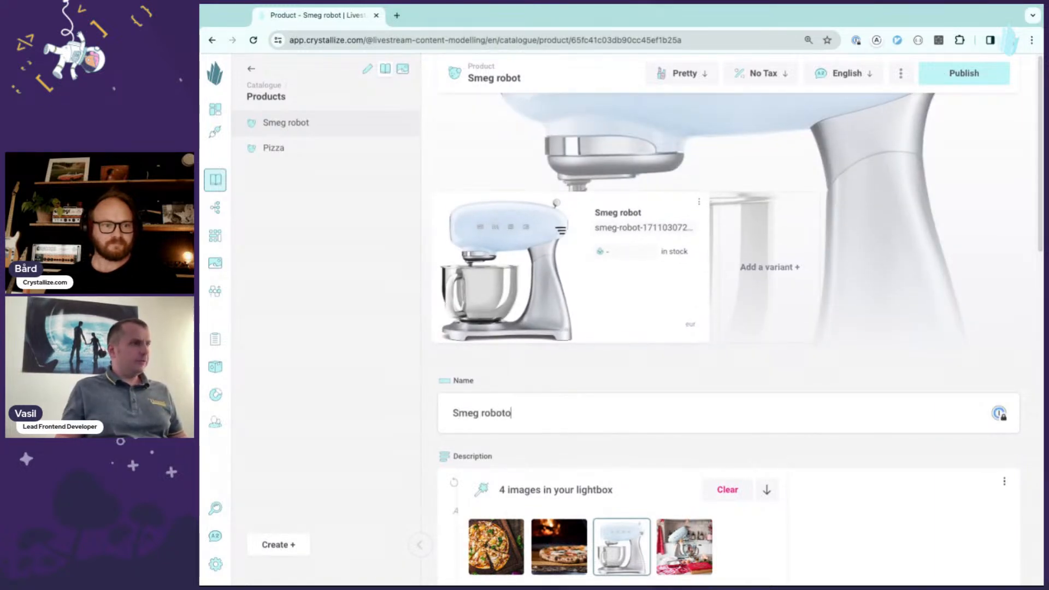
# - Choose Image hero for the Hero section and set its headline to Smeg robot
pyautogui.scroll(-3, 576, 357)
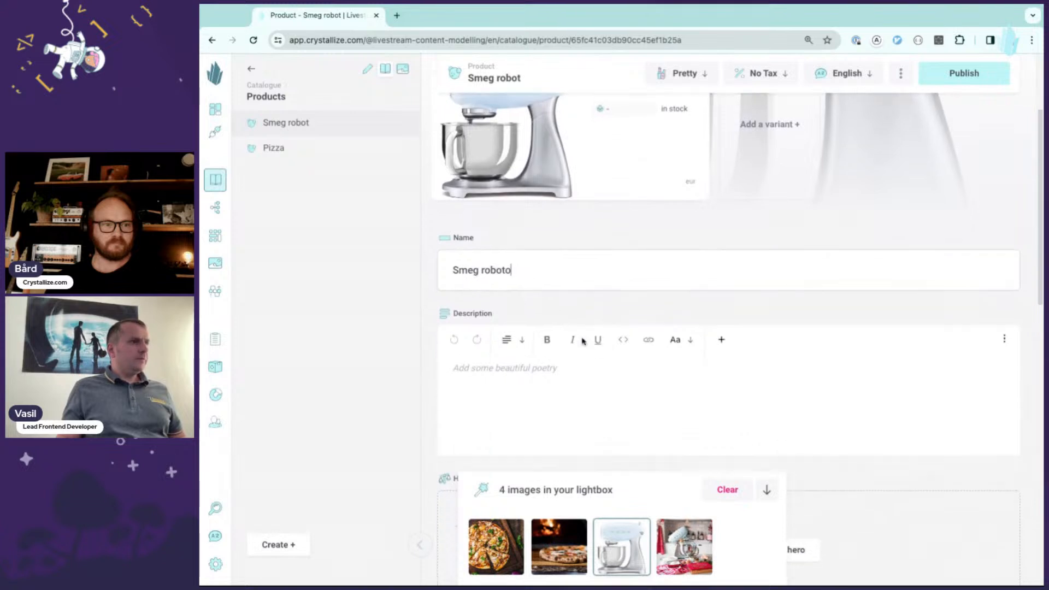
pyautogui.scroll(-2, 566, 375)
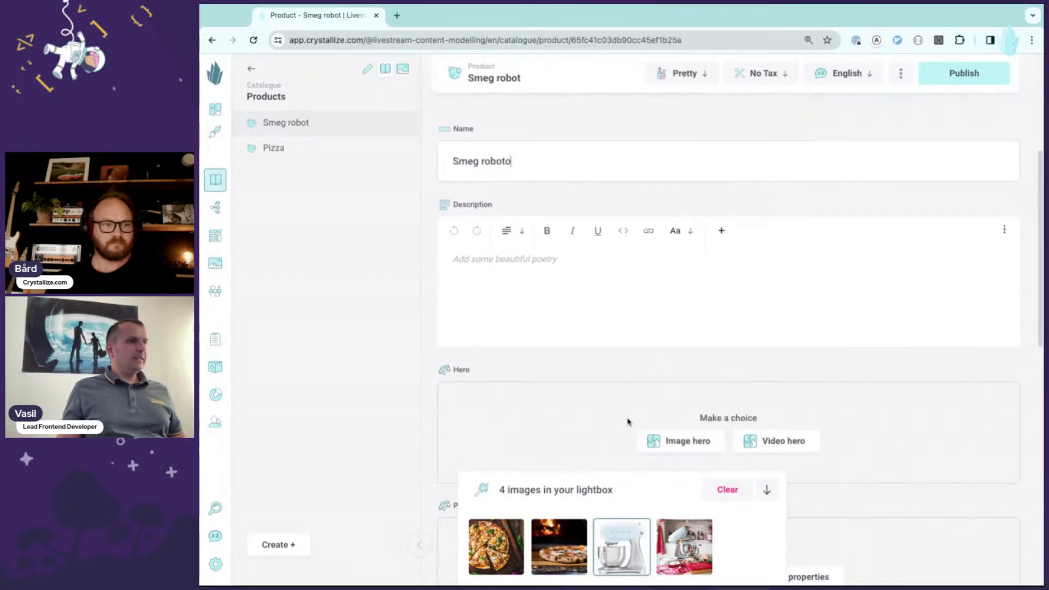
pyautogui.click(626, 491)
pyautogui.scroll(-2, 569, 355)
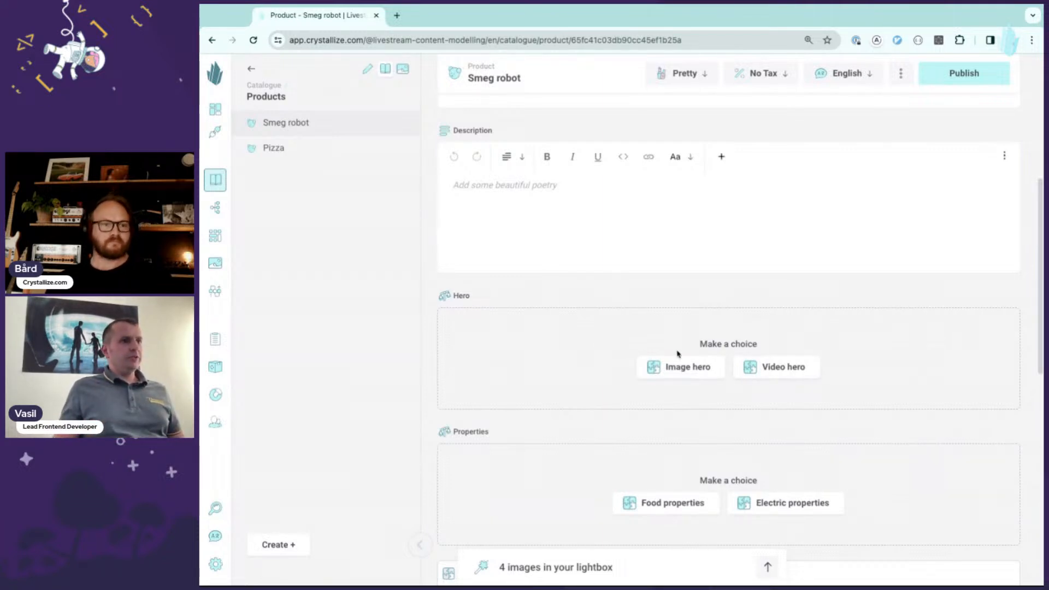
pyautogui.click(675, 368)
pyautogui.scroll(-2, 592, 347)
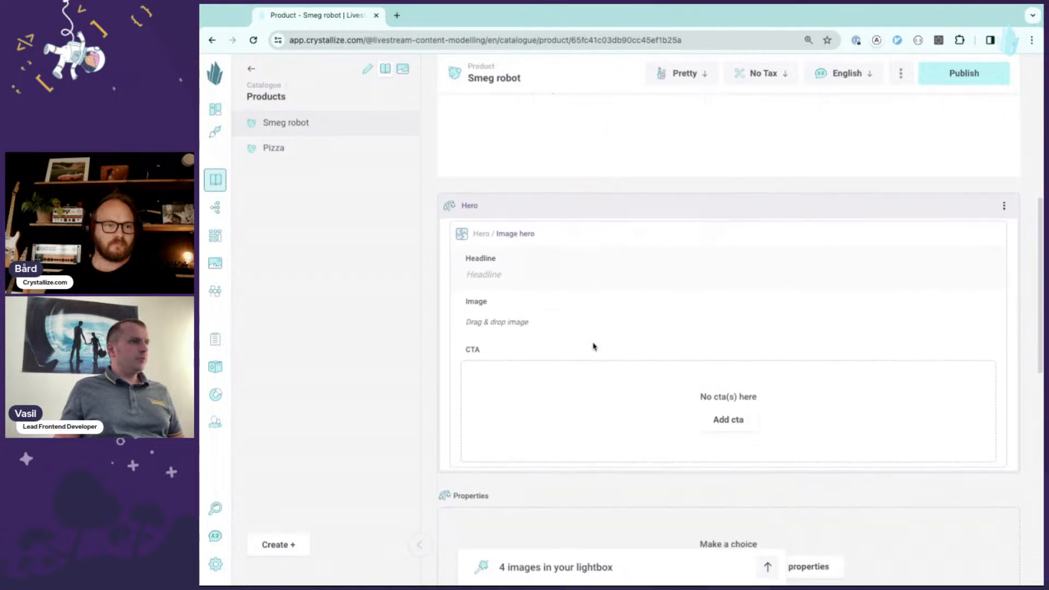
pyautogui.write('Smeg')
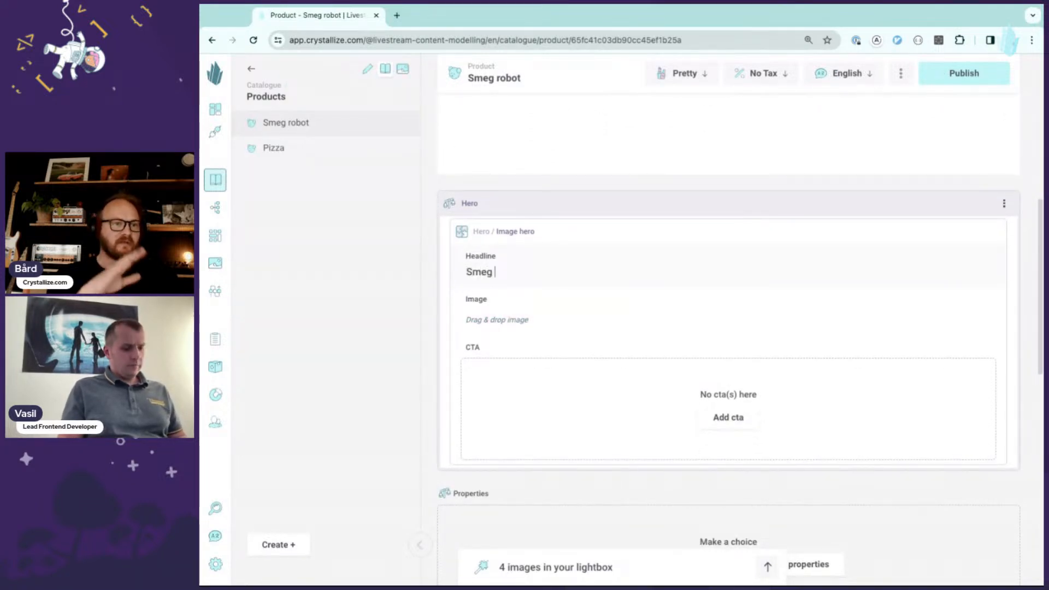
pyautogui.write(' robot')
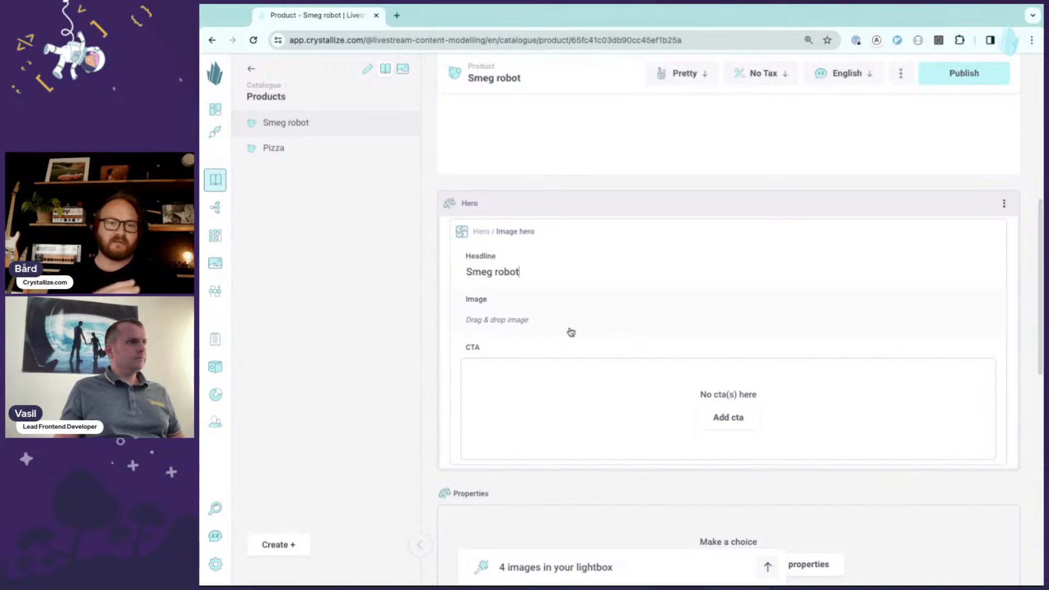
# - Add the kitchen mixer image from the lightbox as the hero image
pyautogui.click(664, 568)
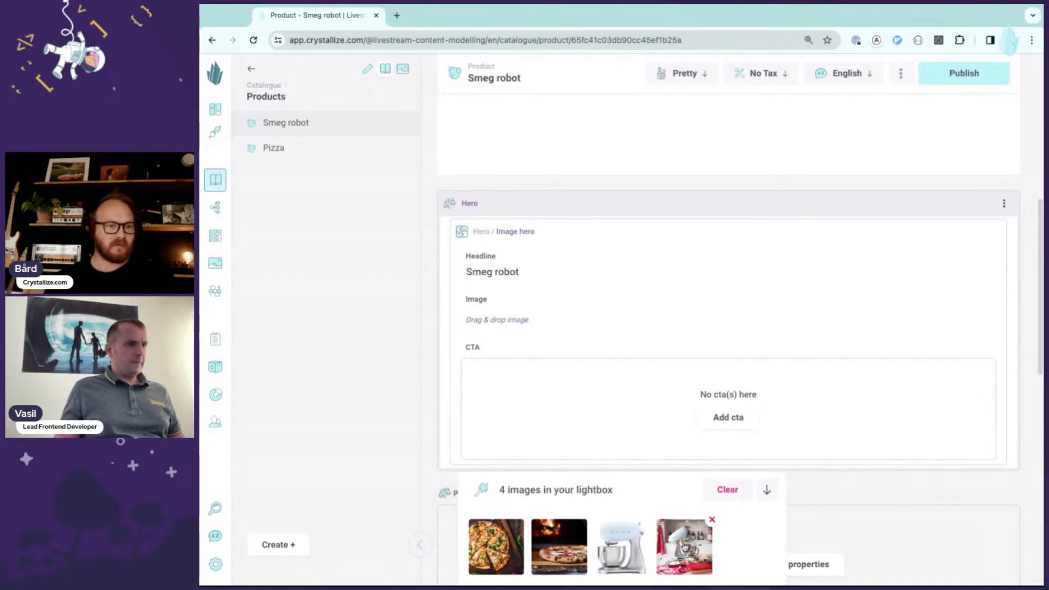
pyautogui.moveTo(685, 547); pyautogui.dragTo(568, 338)
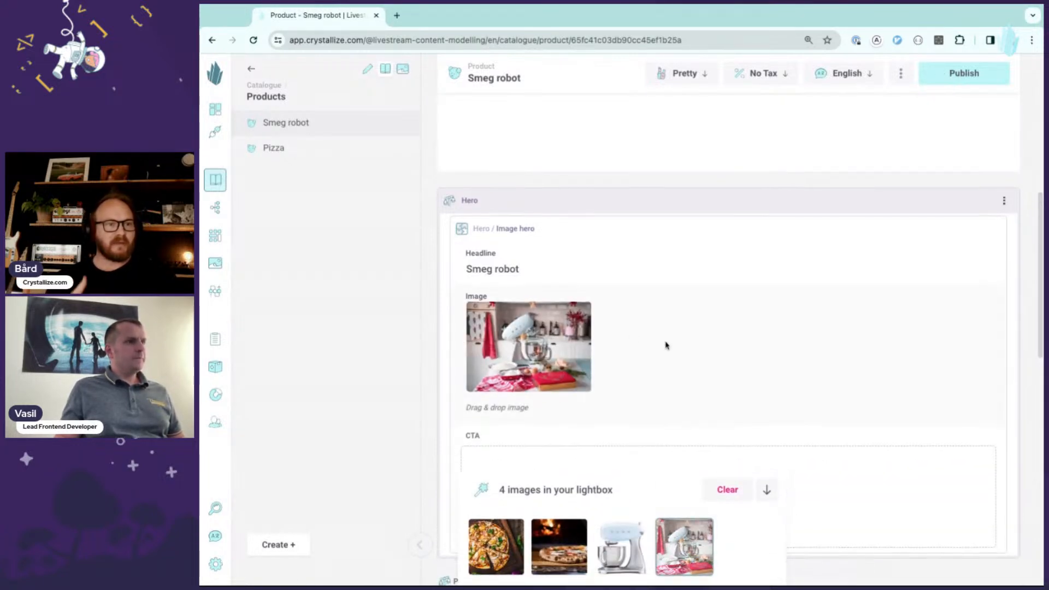
pyautogui.scroll(-1, 669, 348)
pyautogui.scroll(-3, 668, 348)
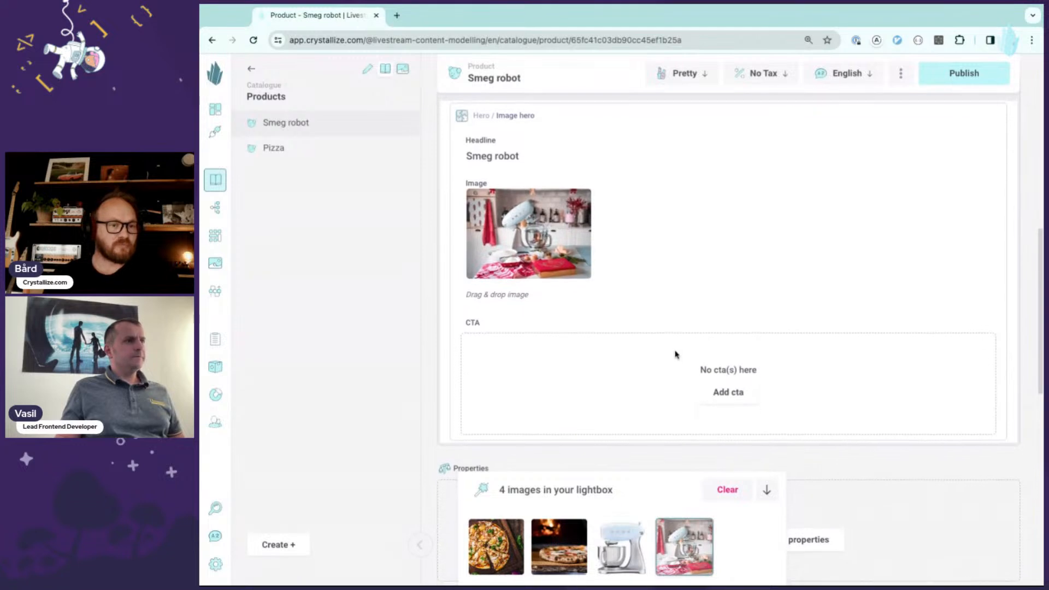
# - Add a hero CTA with text Buy robot and URL /buy
pyautogui.click(720, 395)
pyautogui.click(520, 352)
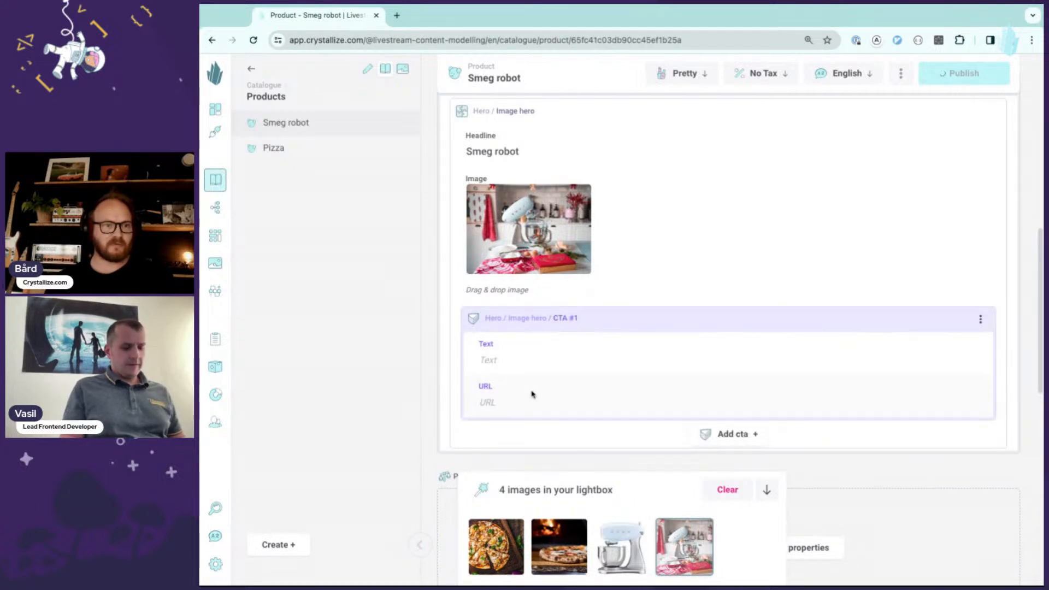
pyautogui.write('Buy')
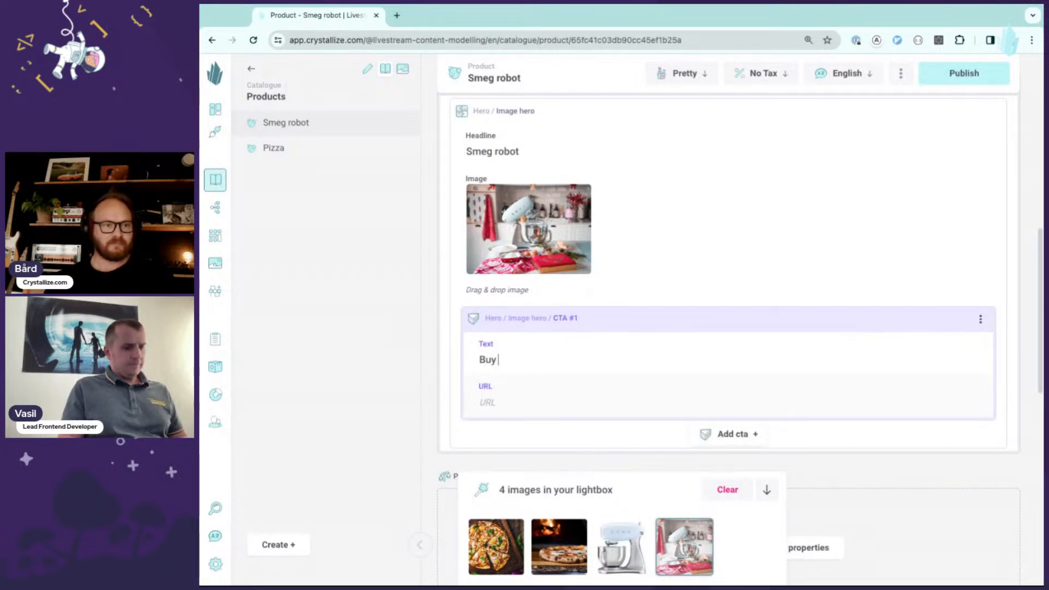
pyautogui.write(' rob')
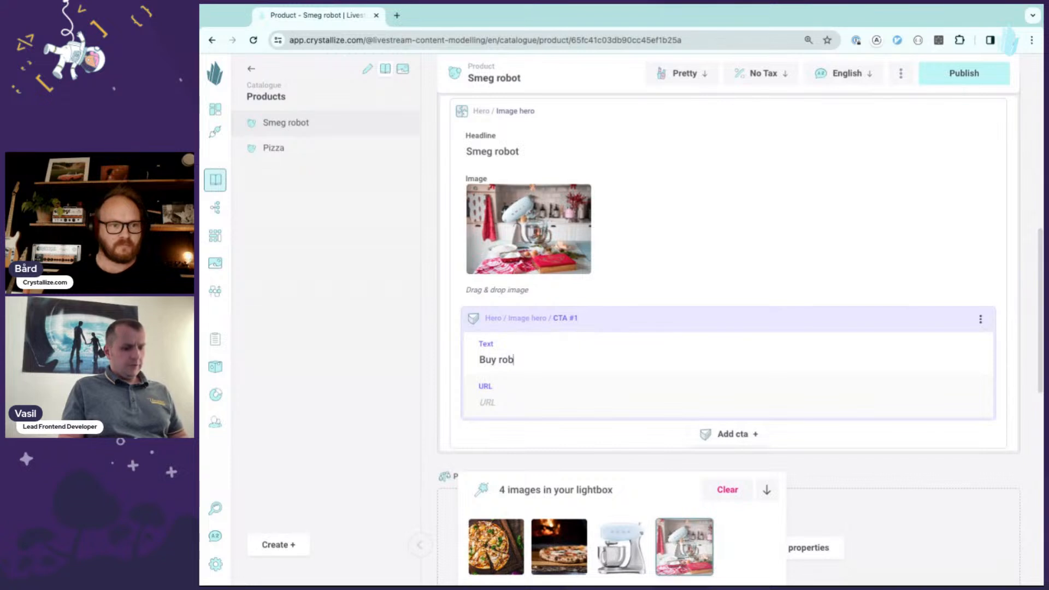
pyautogui.write('ot')
pyautogui.click(515, 400)
pyautogui.write('/buy')
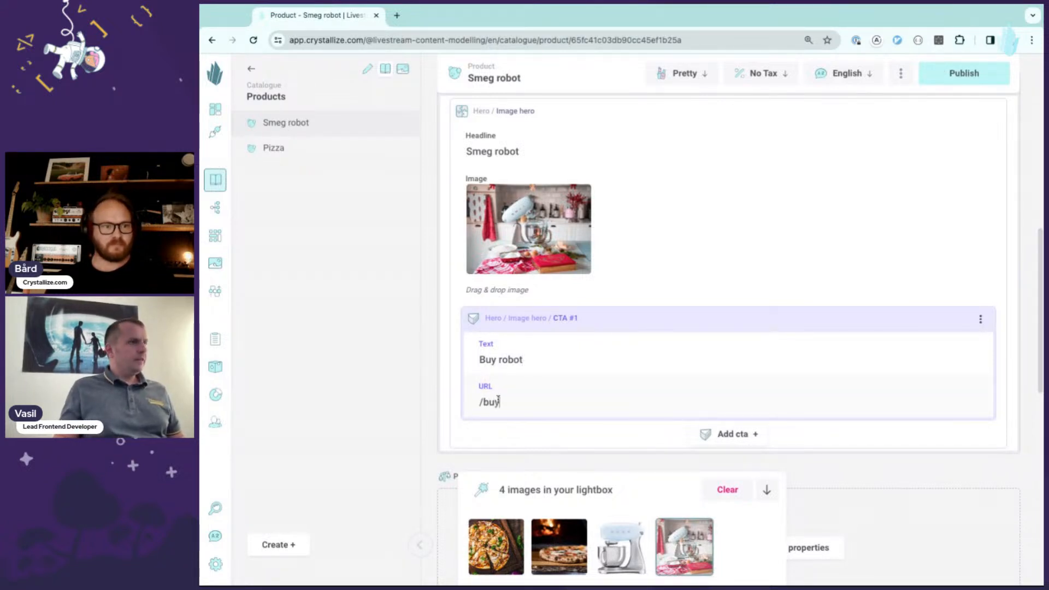
# - Choose Electric properties for the Properties section and add a physical dimensions entry
pyautogui.scroll(-1, 776, 319)
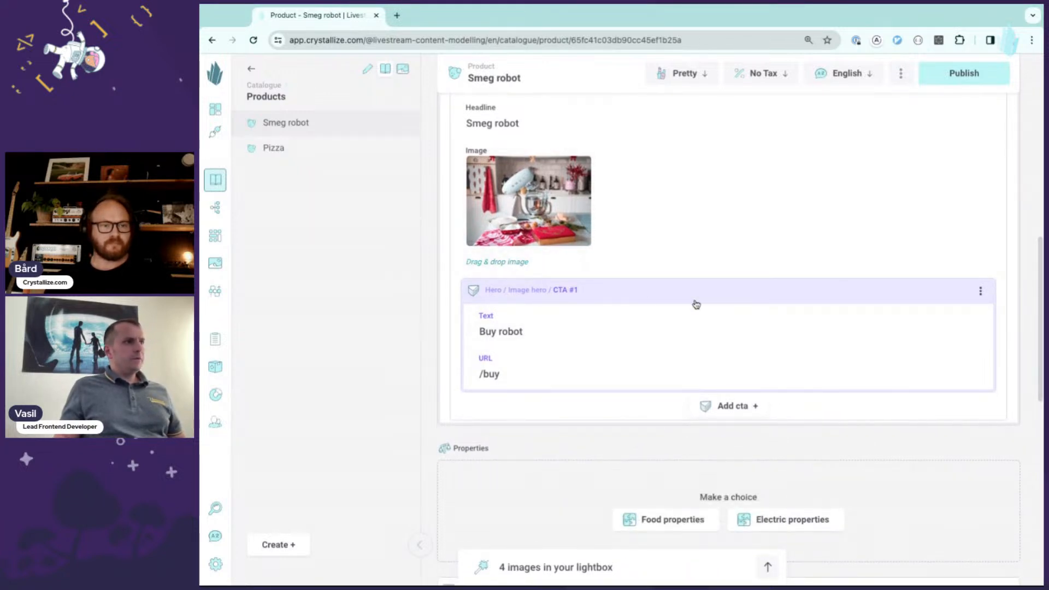
pyautogui.scroll(-1, 696, 302)
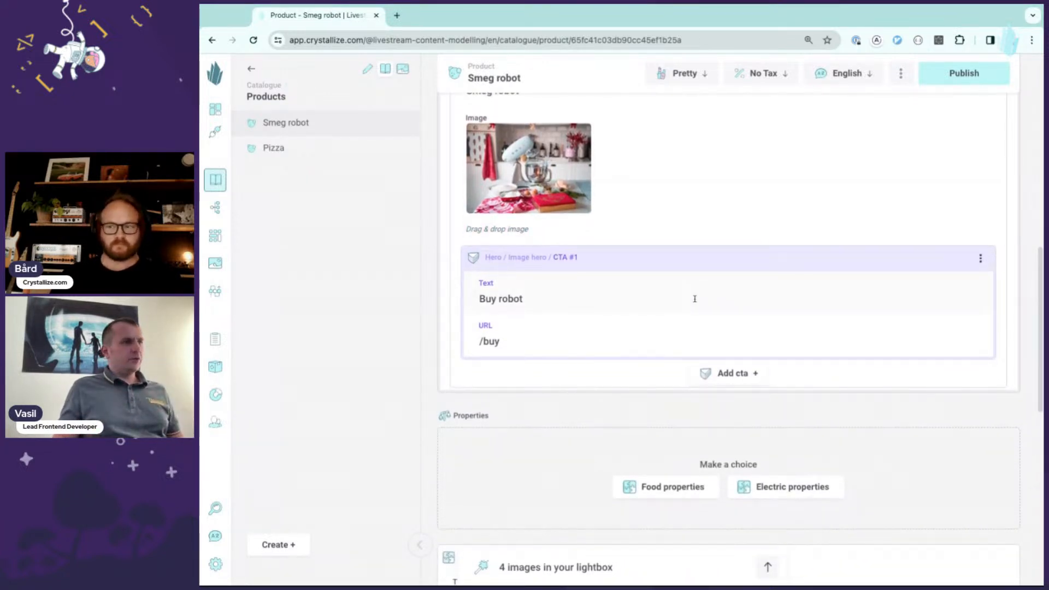
pyautogui.scroll(-2, 694, 298)
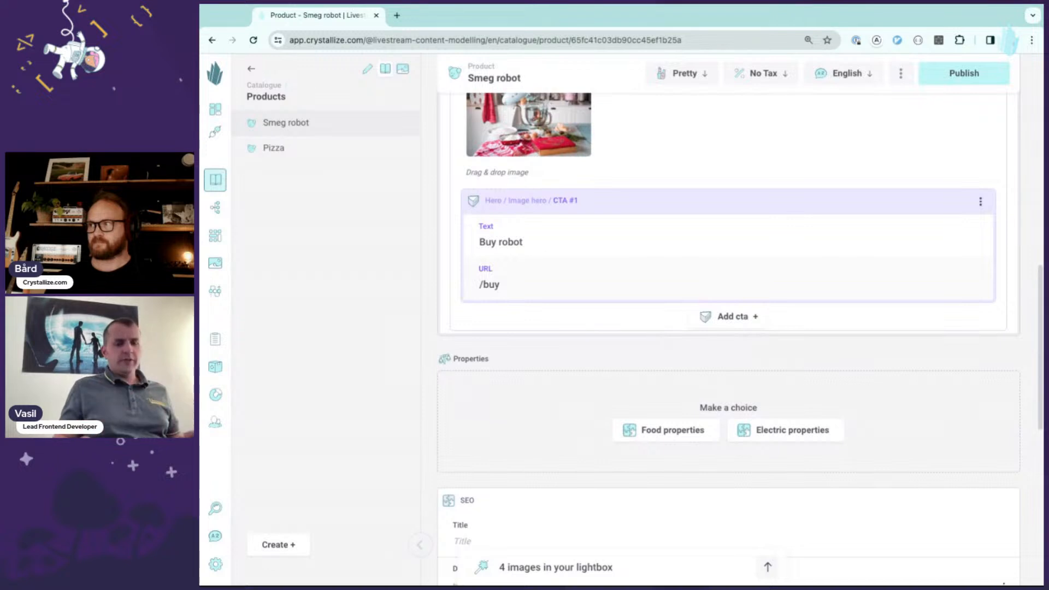
pyautogui.scroll(-2, 604, 335)
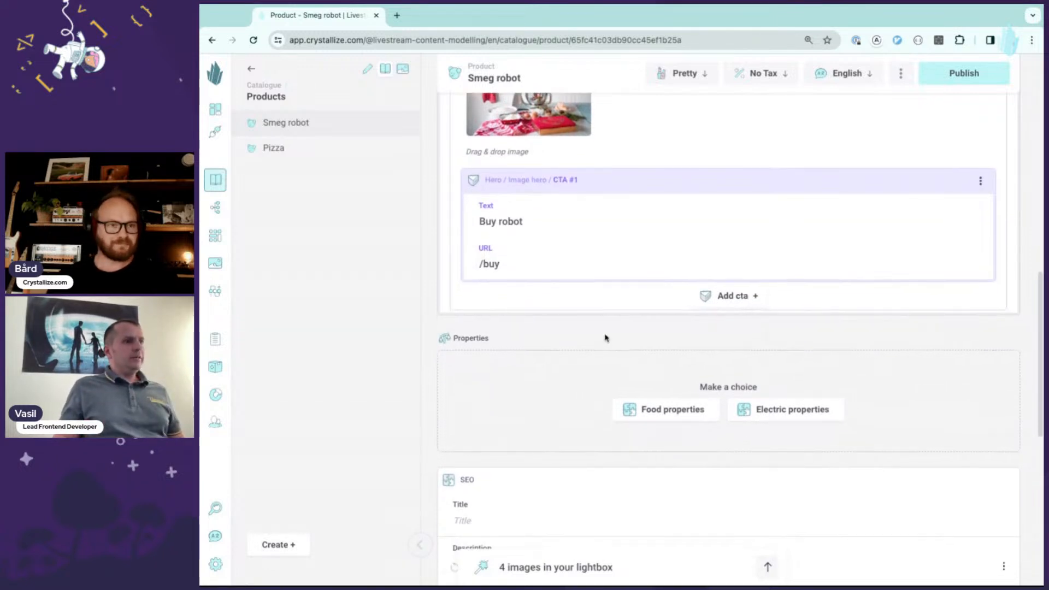
pyautogui.scroll(-1, 598, 309)
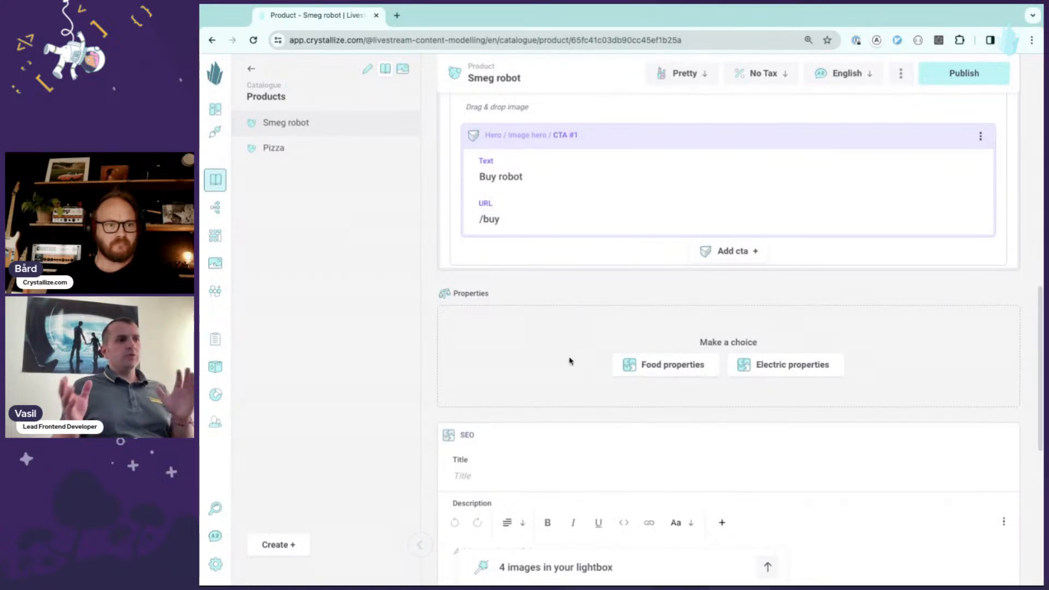
pyautogui.click(780, 364)
pyautogui.scroll(-3, 628, 330)
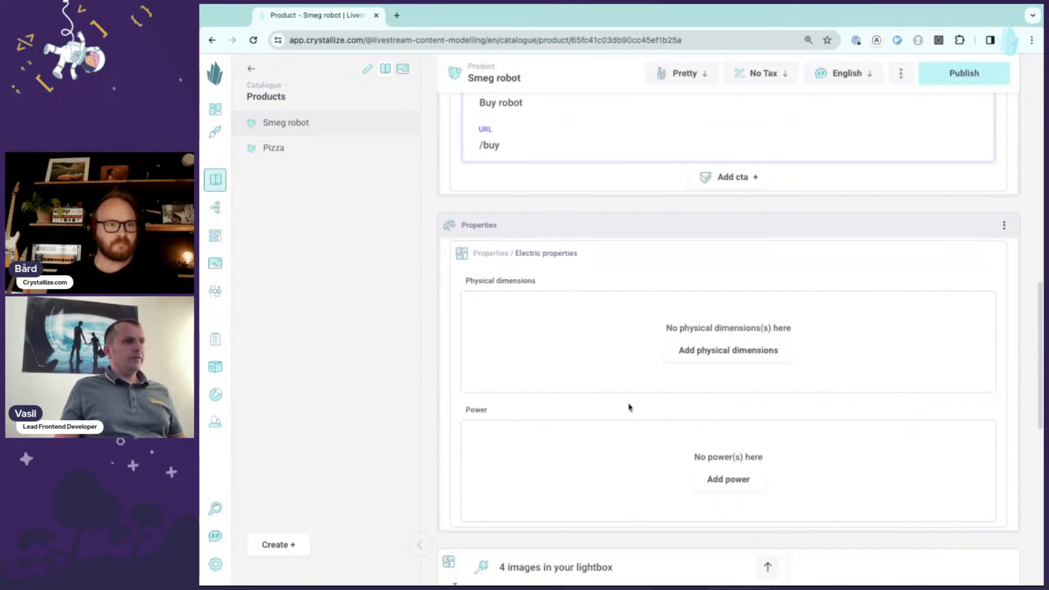
pyautogui.scroll(-1, 557, 340)
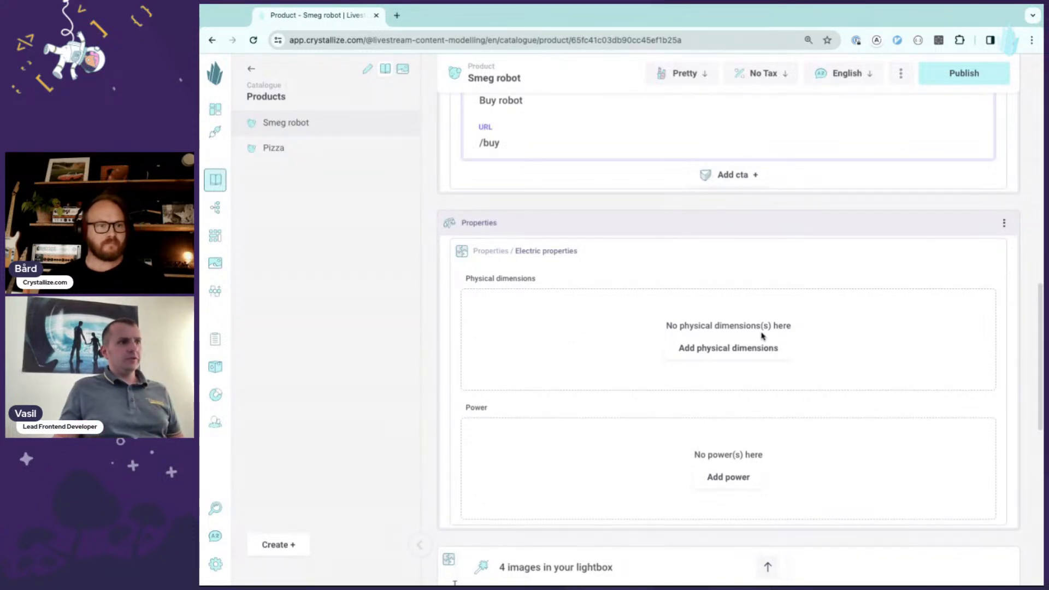
pyautogui.click(738, 347)
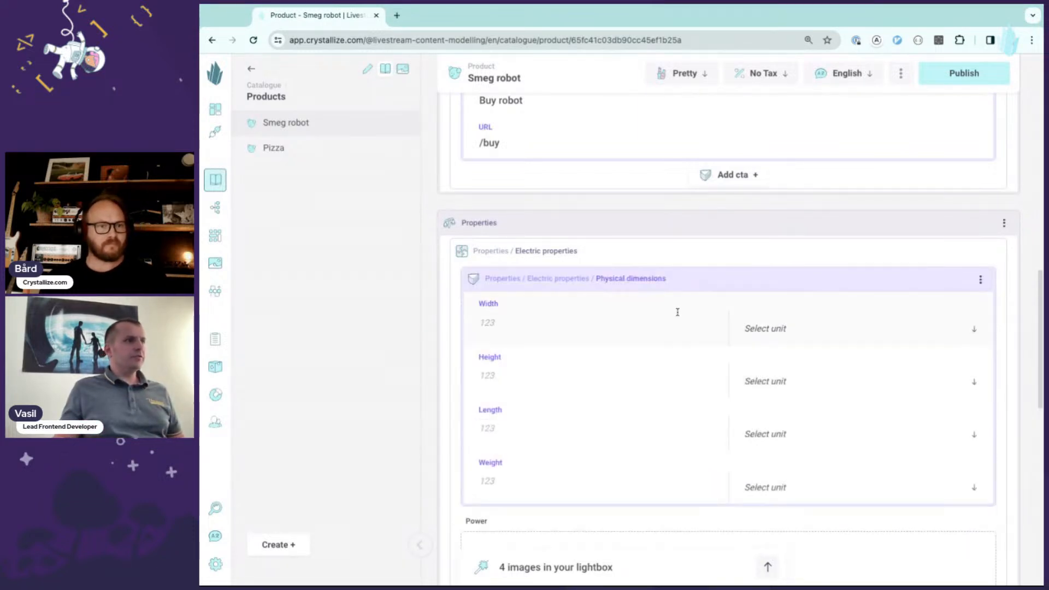
# - Set the physical dimensions width to 40 cm and height to 40 cm
pyautogui.click(597, 322)
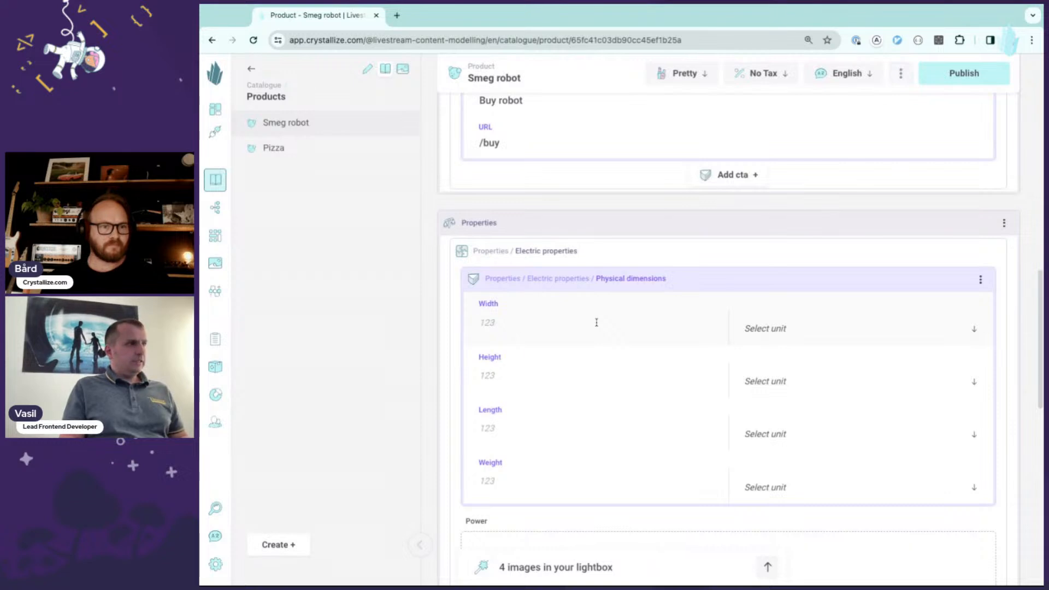
pyautogui.click(765, 328)
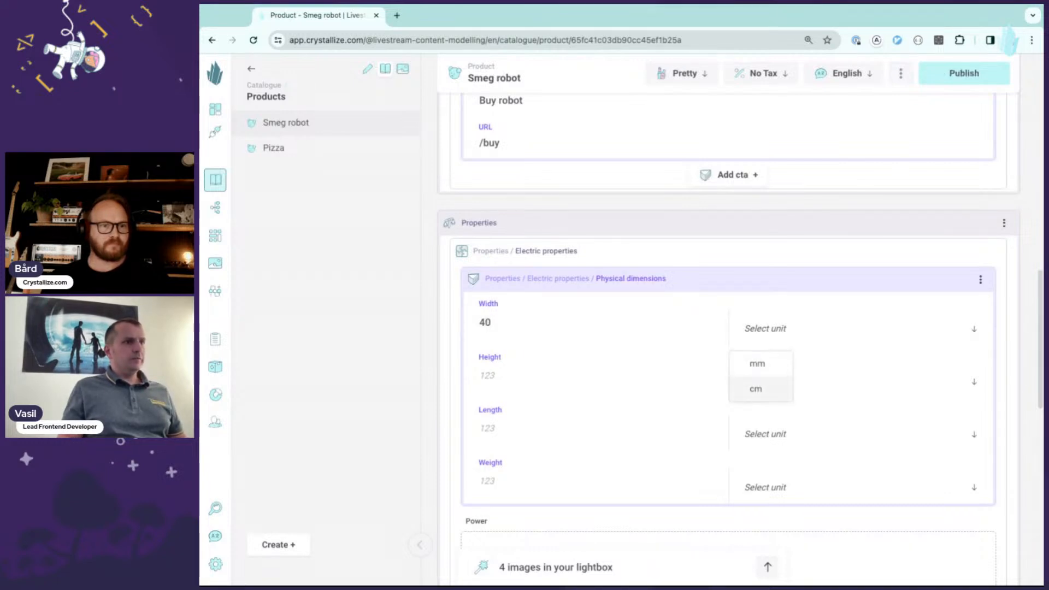
pyautogui.click(754, 386)
pyautogui.click(487, 378)
pyautogui.write('40')
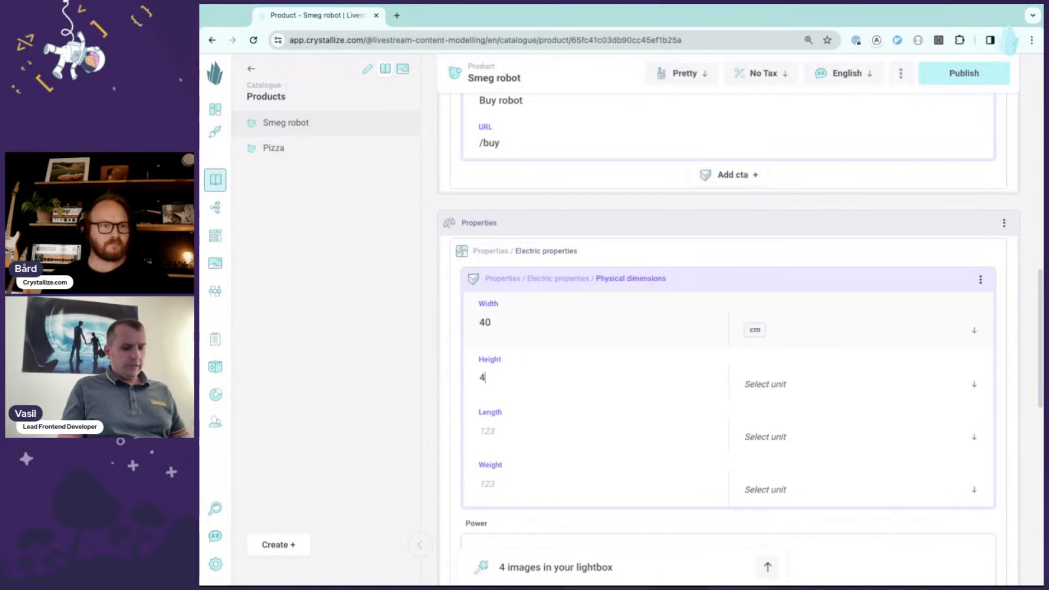
pyautogui.click(768, 384)
pyautogui.click(770, 440)
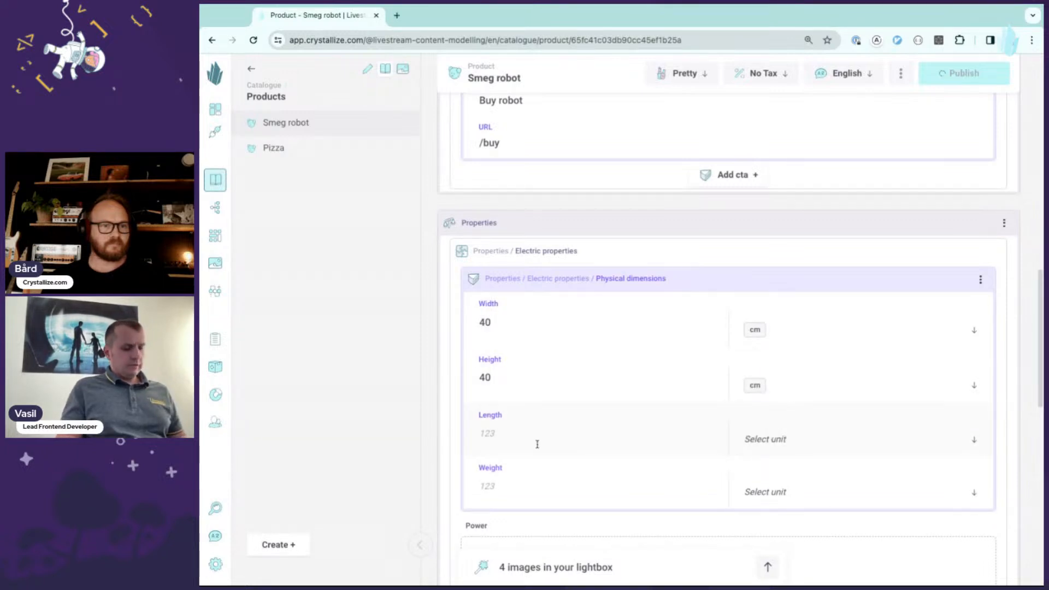
# - Set the length to 30 cm and the weight to 5 kg
pyautogui.write('30')
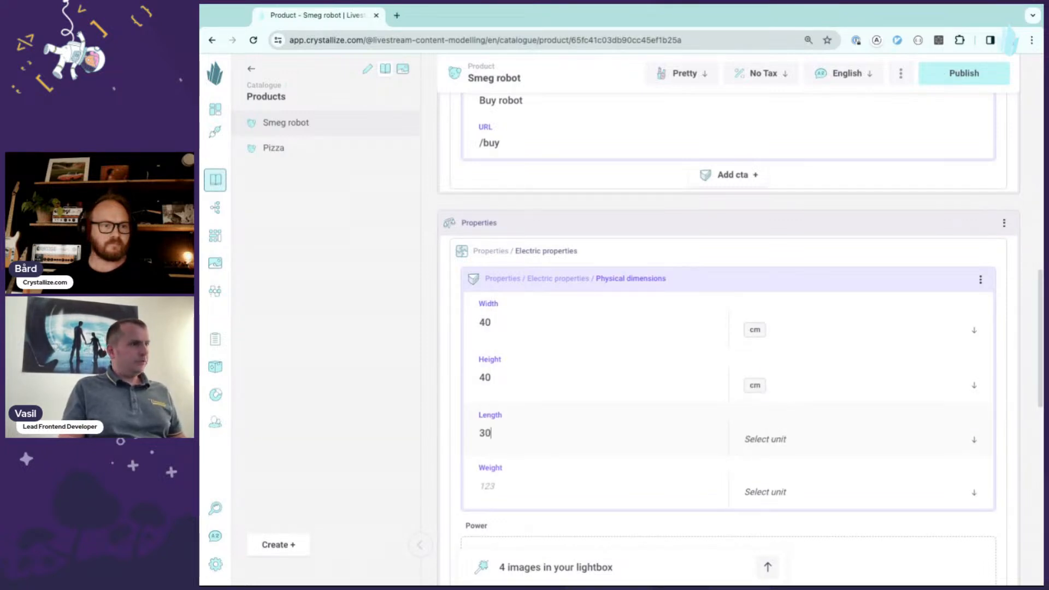
pyautogui.click(765, 440)
pyautogui.press('Return')
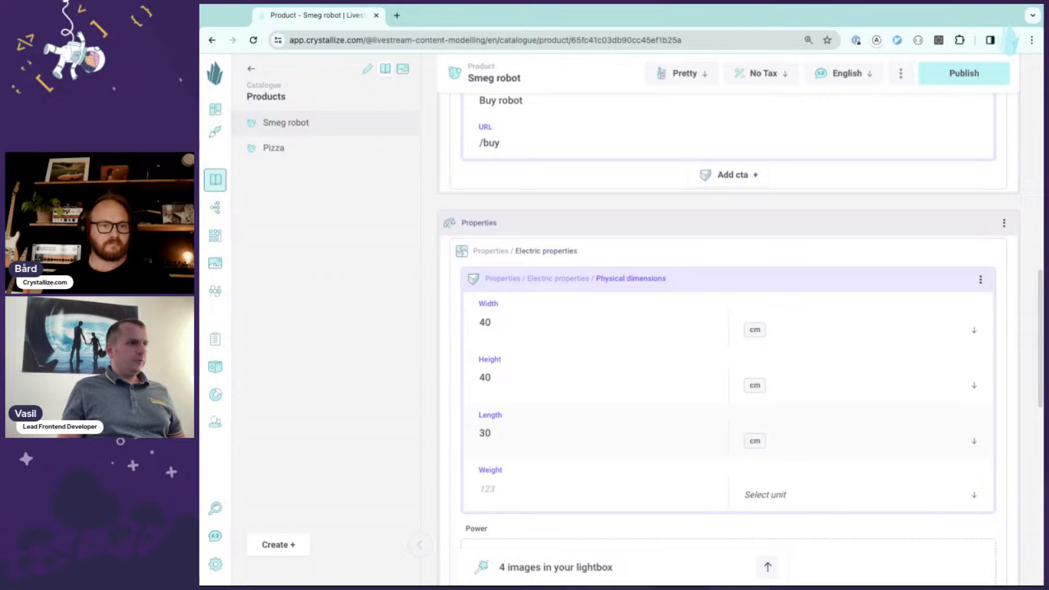
pyautogui.write('5')
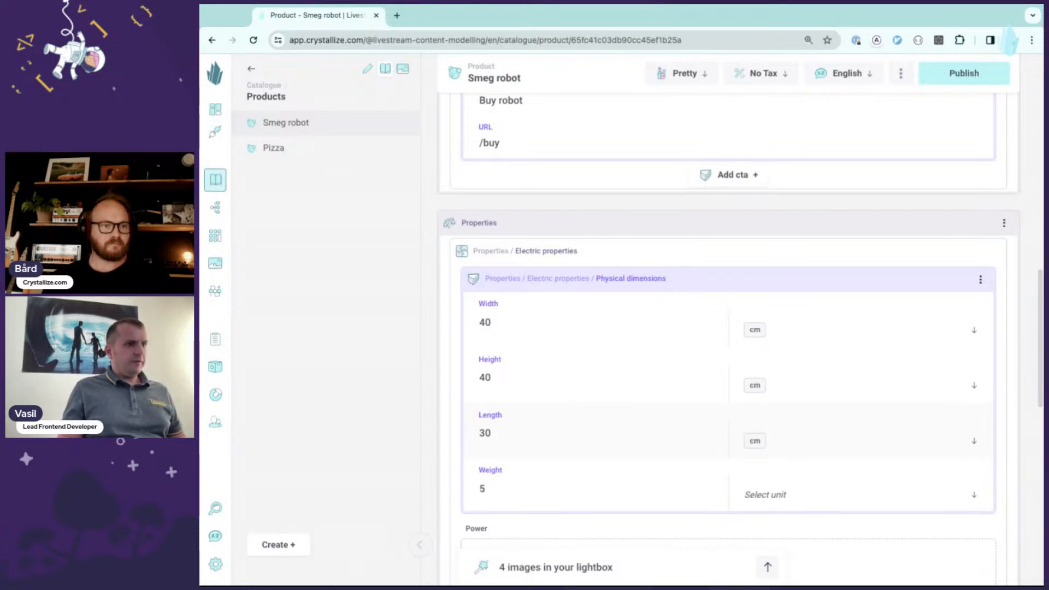
pyautogui.press('Tab')
pyautogui.press('Return')
pyautogui.press('Return')
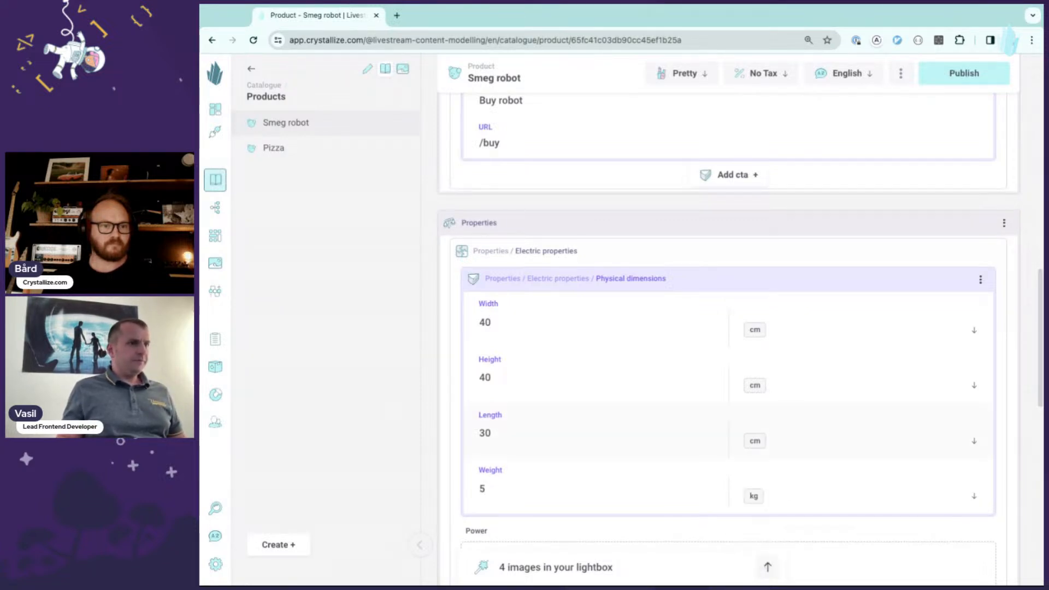
pyautogui.scroll(-2, 667, 381)
pyautogui.scroll(1, 676, 299)
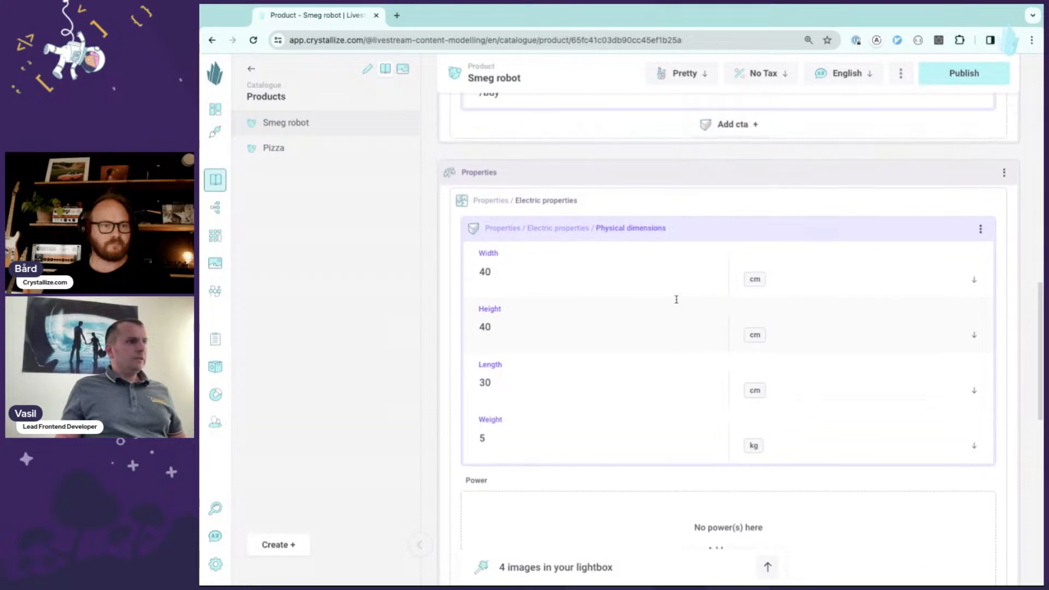
pyautogui.scroll(-1, 675, 304)
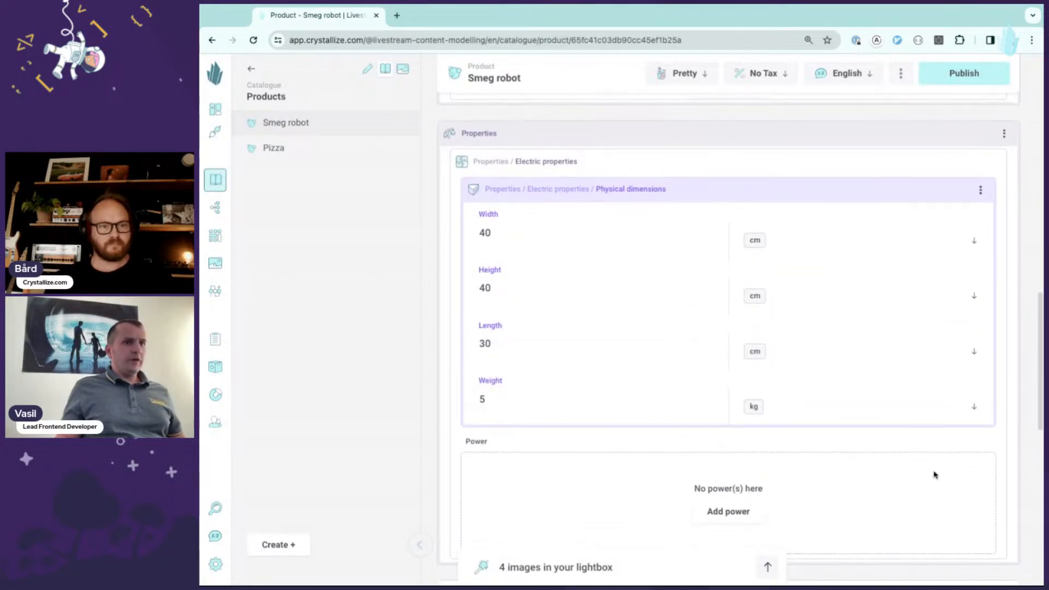
# - Add a power entry to the electric properties with effect 800 W and voltage 230 volt
pyautogui.scroll(-2, 728, 328)
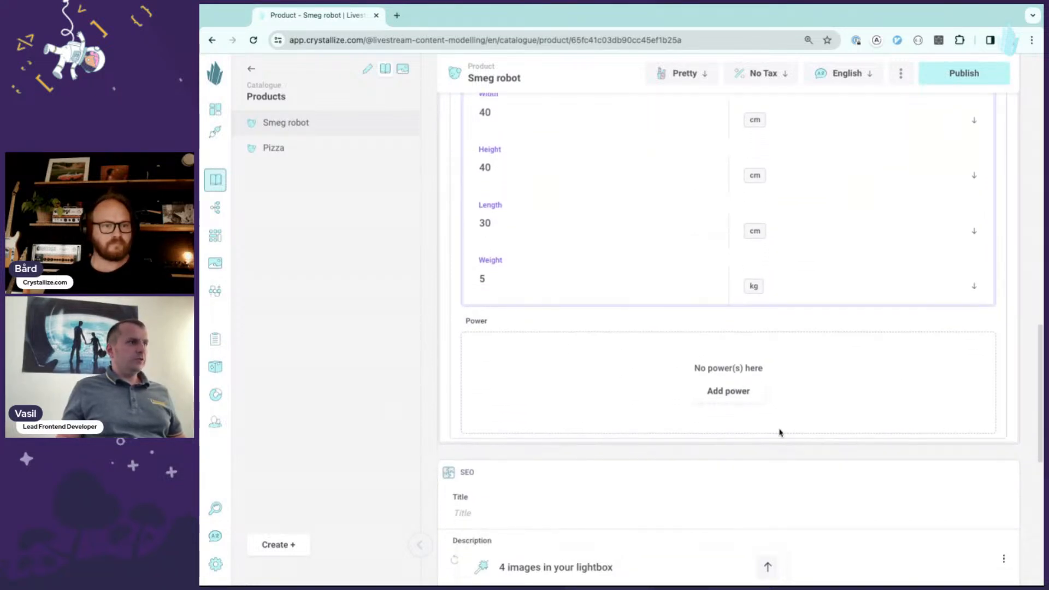
pyautogui.click(743, 394)
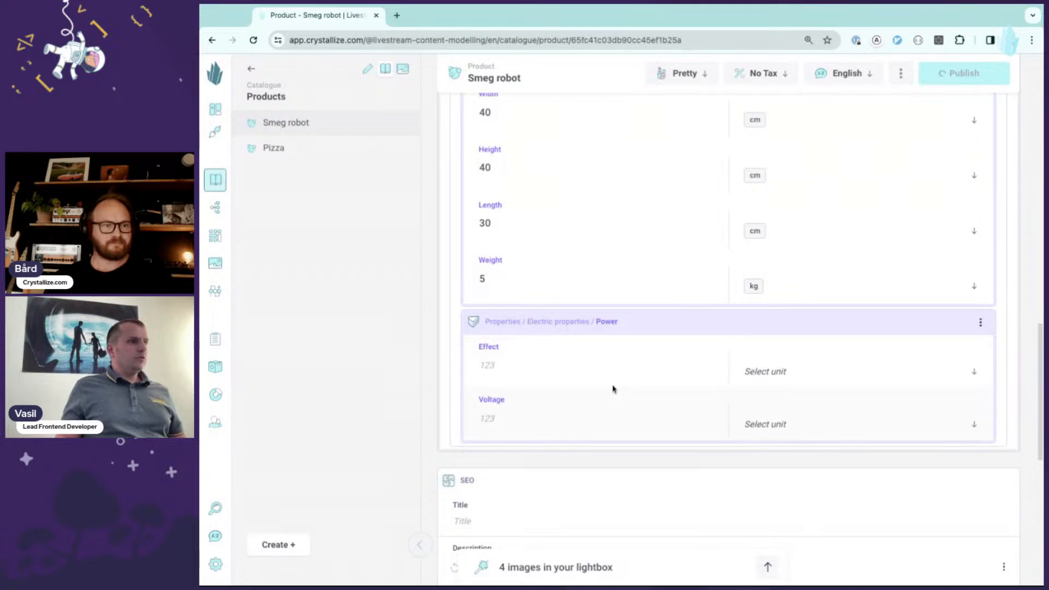
pyautogui.click(583, 368)
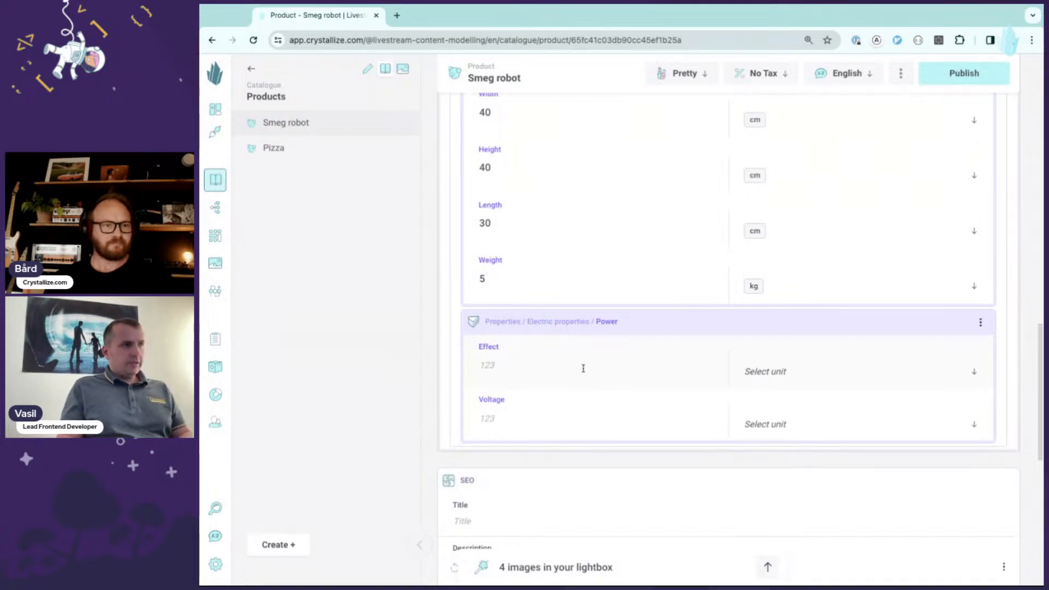
pyautogui.write('800')
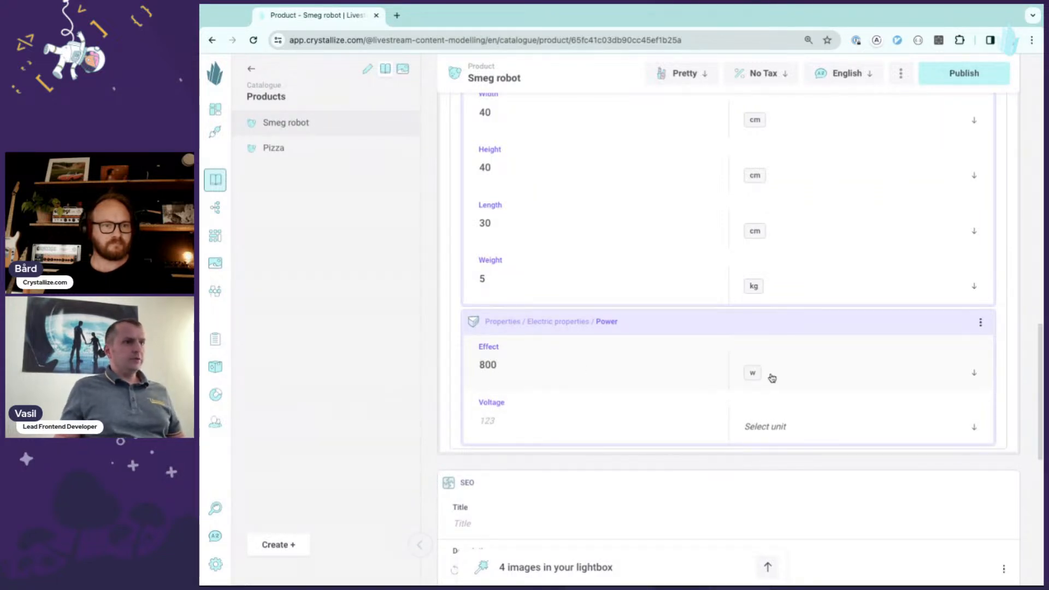
pyautogui.click(583, 425)
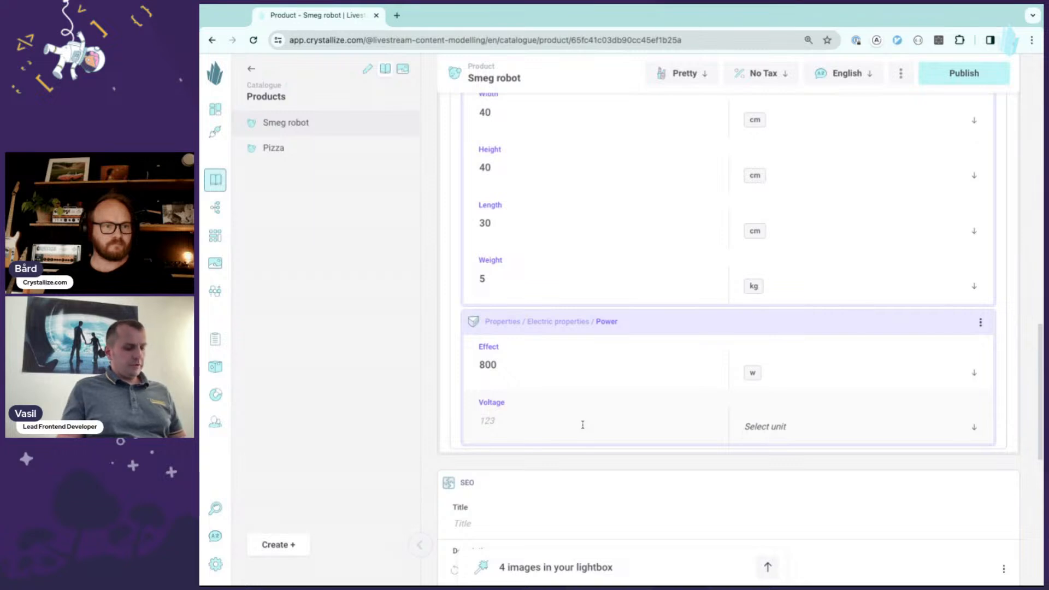
pyautogui.write('230')
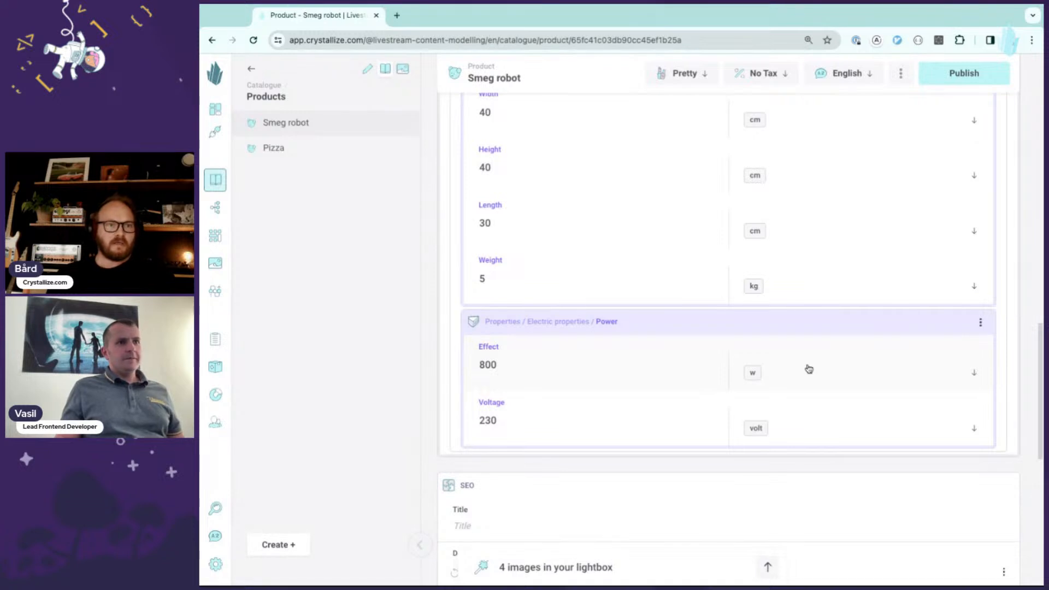
# - Review the filled hero, CTA and electric properties sections of the Smeg robot product
pyautogui.scroll(1, 810, 370)
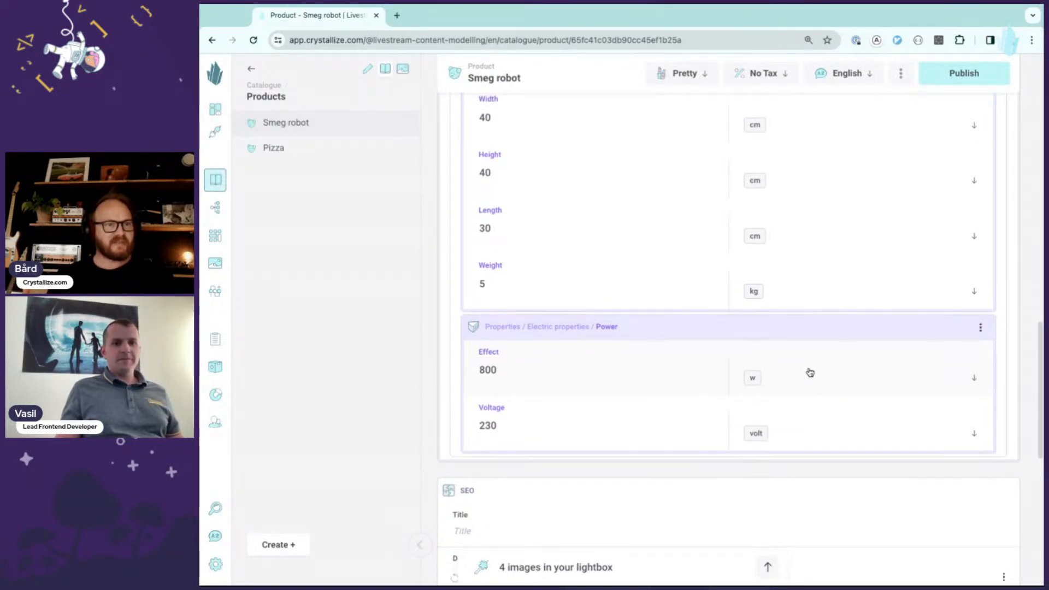
pyautogui.scroll(2, 811, 360)
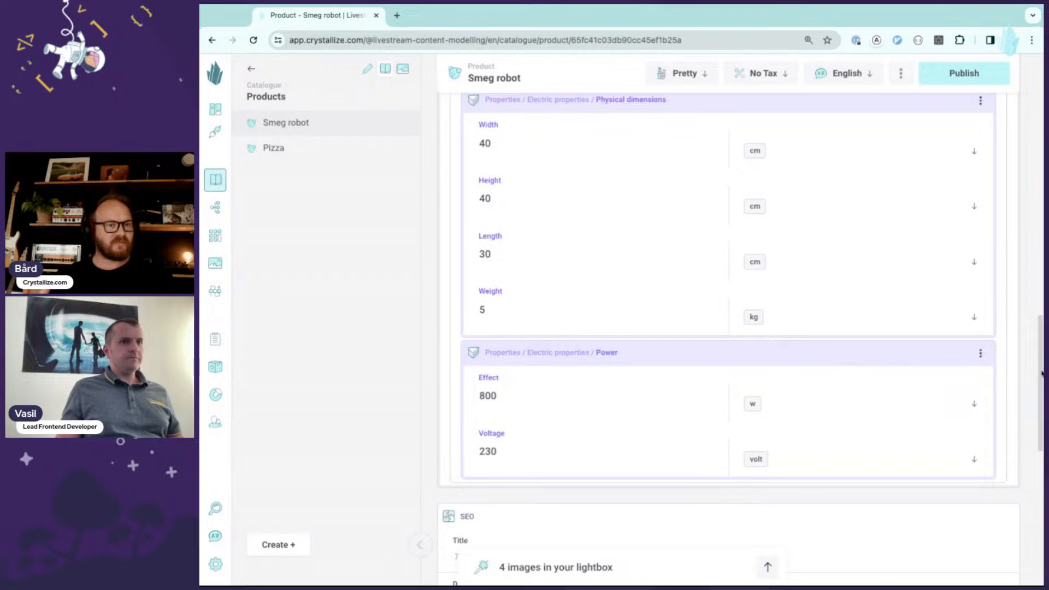
pyautogui.scroll(4, 1038, 374)
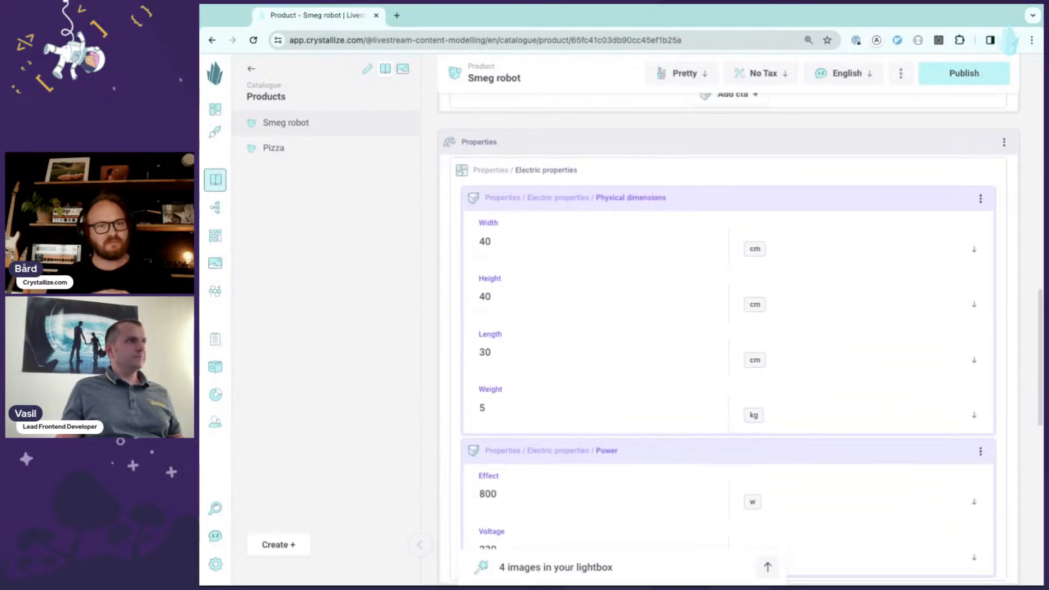
pyautogui.scroll(-1, 729, 336)
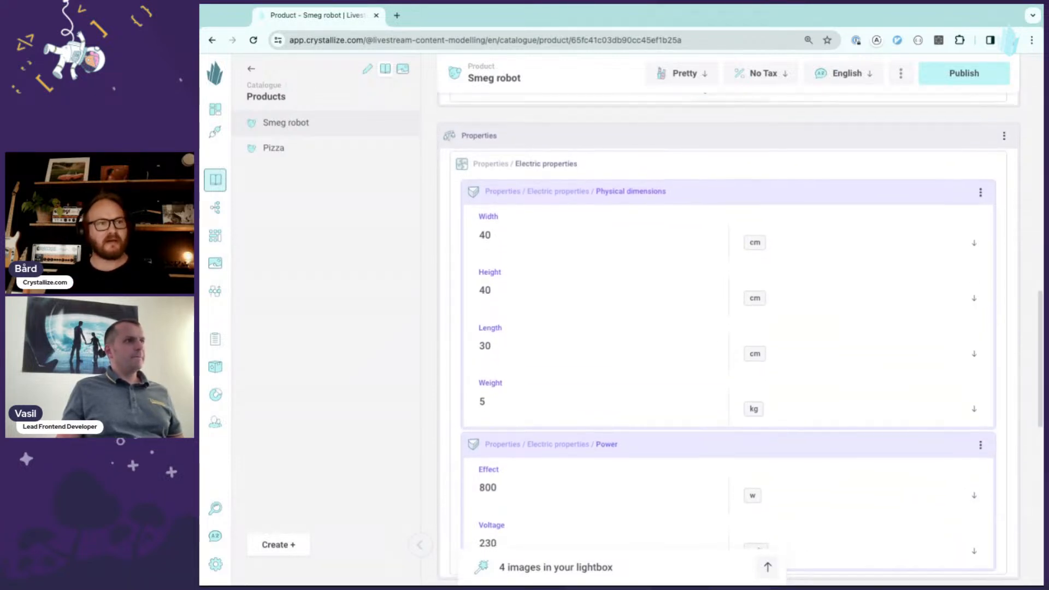
pyautogui.scroll(-2, 729, 336)
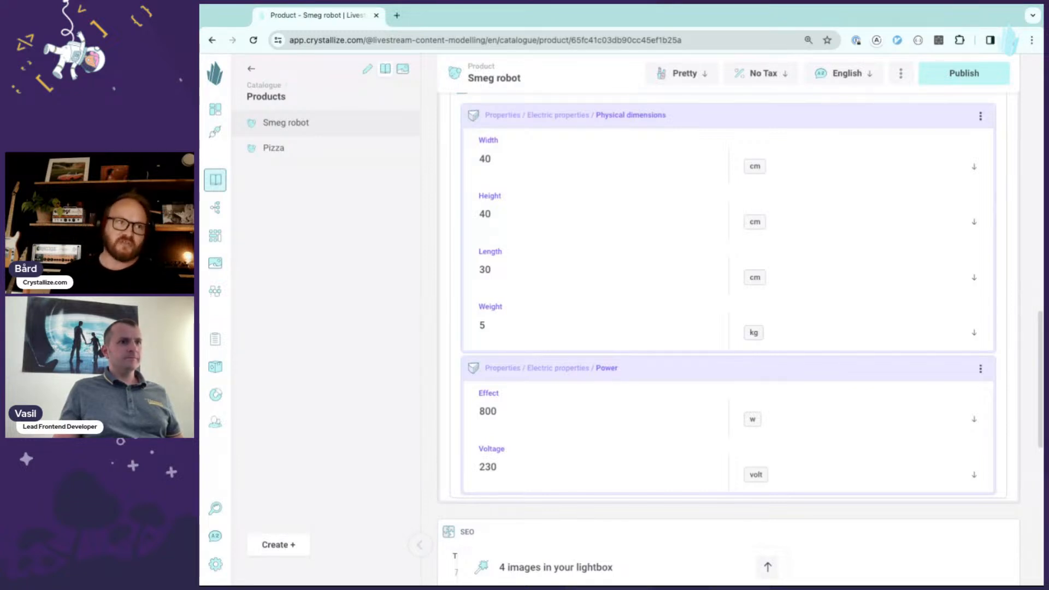
pyautogui.scroll(5, 1041, 371)
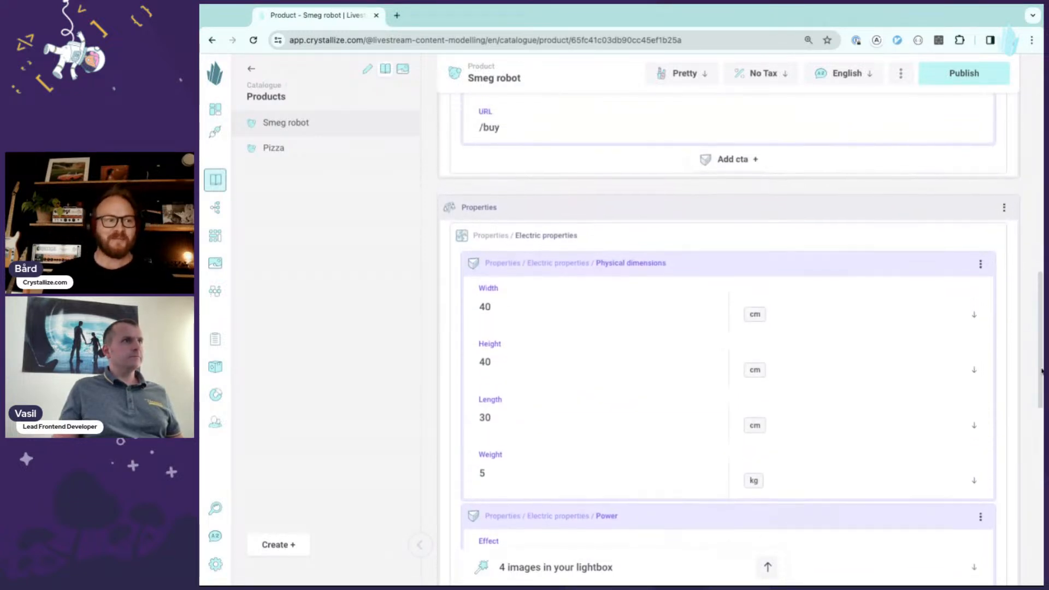
pyautogui.scroll(5, 1041, 371)
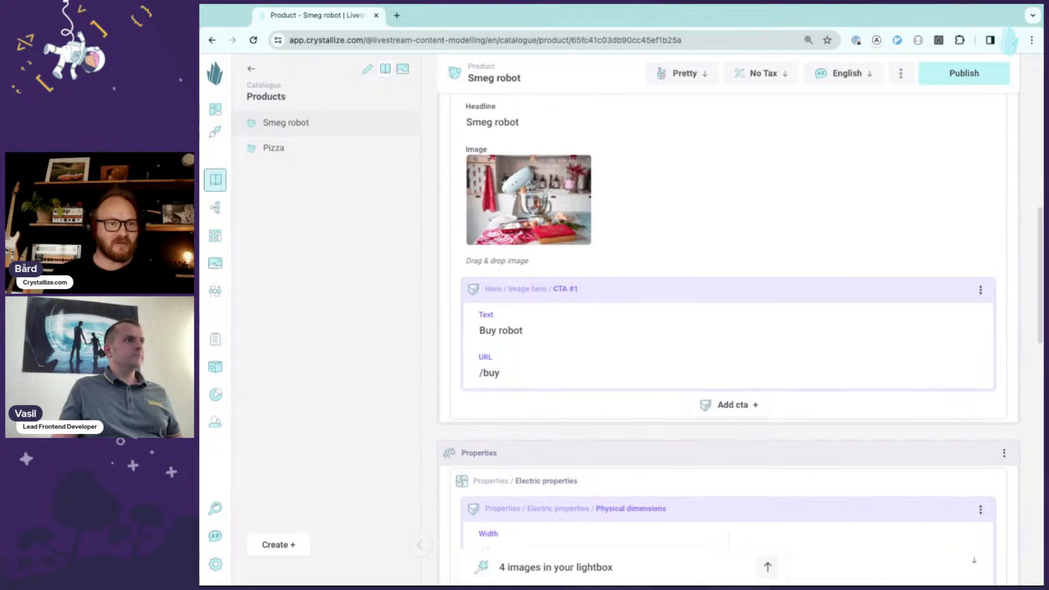
pyautogui.scroll(2, 728, 338)
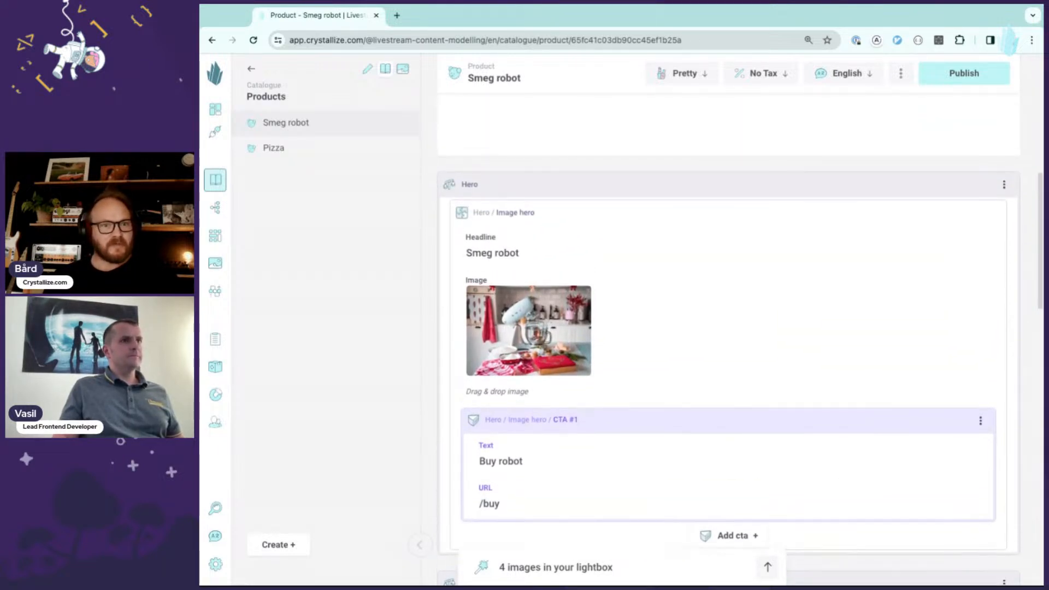
pyautogui.scroll(-5, 729, 339)
pyautogui.scroll(-8, 729, 339)
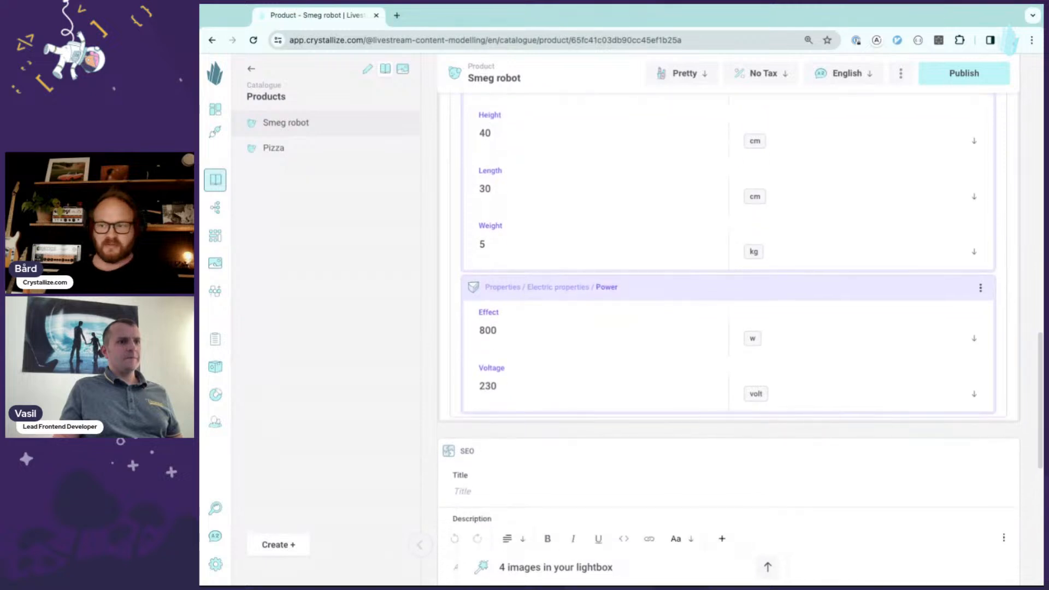
pyautogui.scroll(-3, 728, 338)
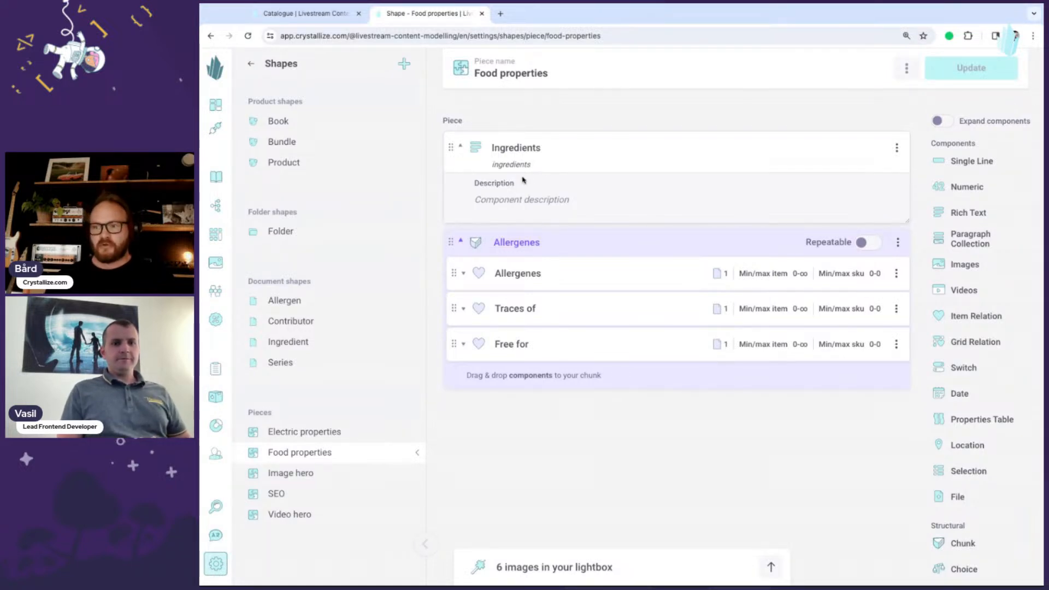
# - Open the Ingredient shape in a new tab and inspect its Name and Icon components
pyautogui.middleClick(297, 350)
pyautogui.click(544, 14)
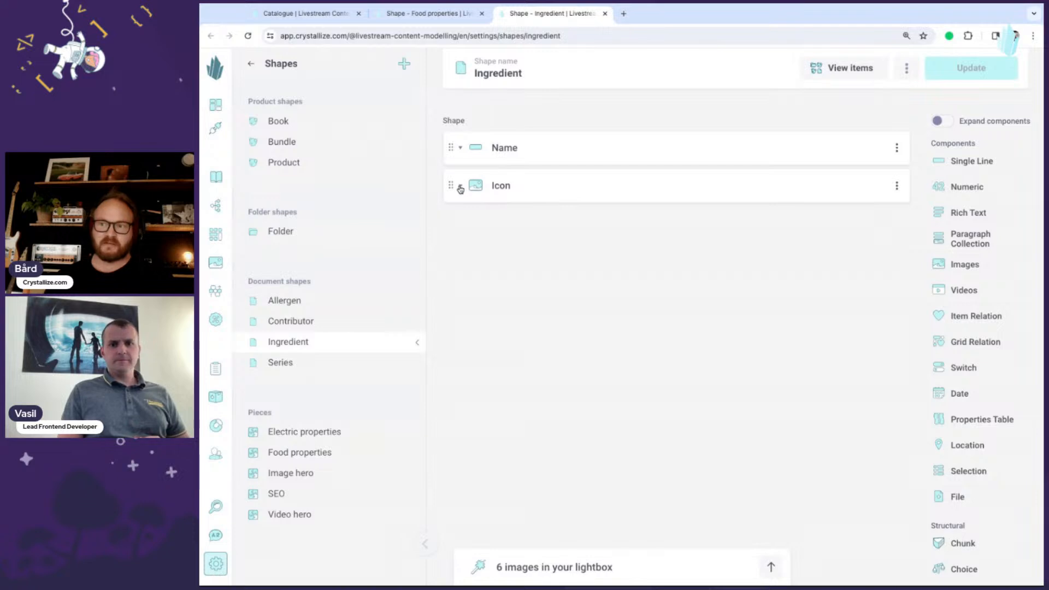
pyautogui.click(460, 185)
pyautogui.click(460, 147)
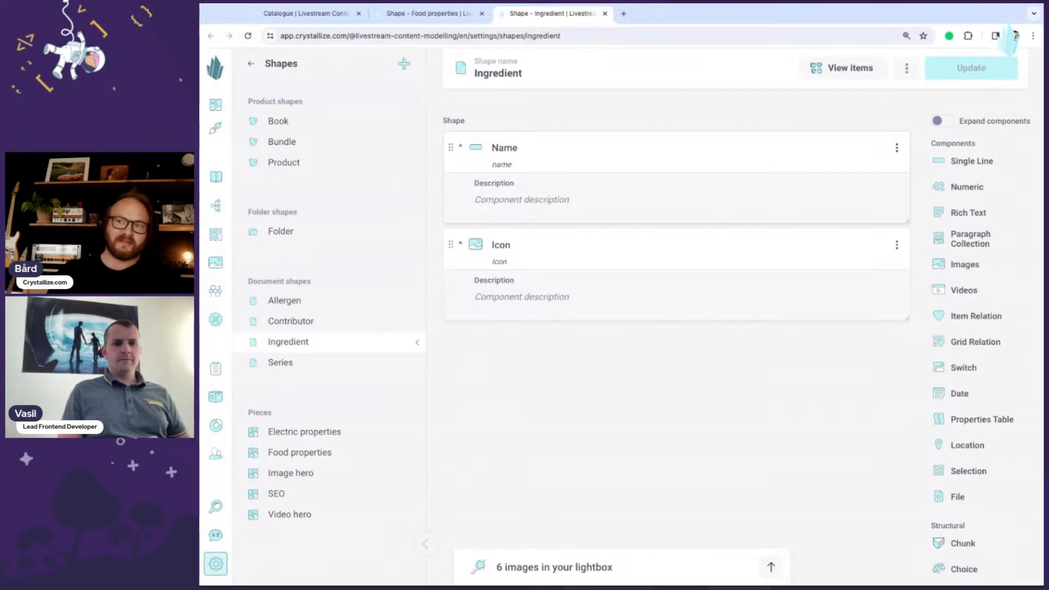
pyautogui.click(429, 13)
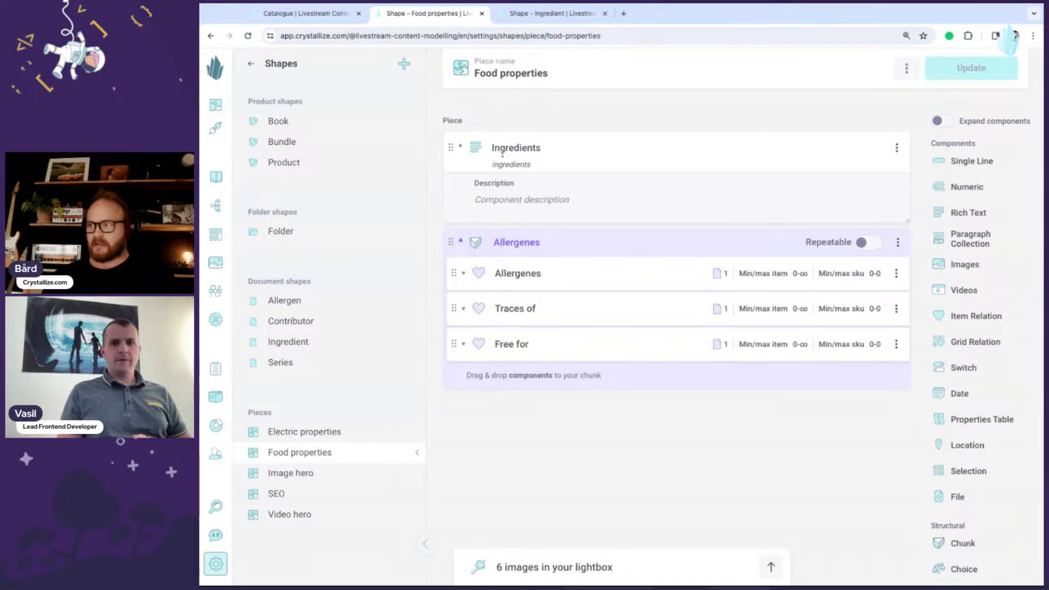
# - Add a chunk named Rich ingredients to the Food properties piece
pyautogui.scroll(-1, 605, 217)
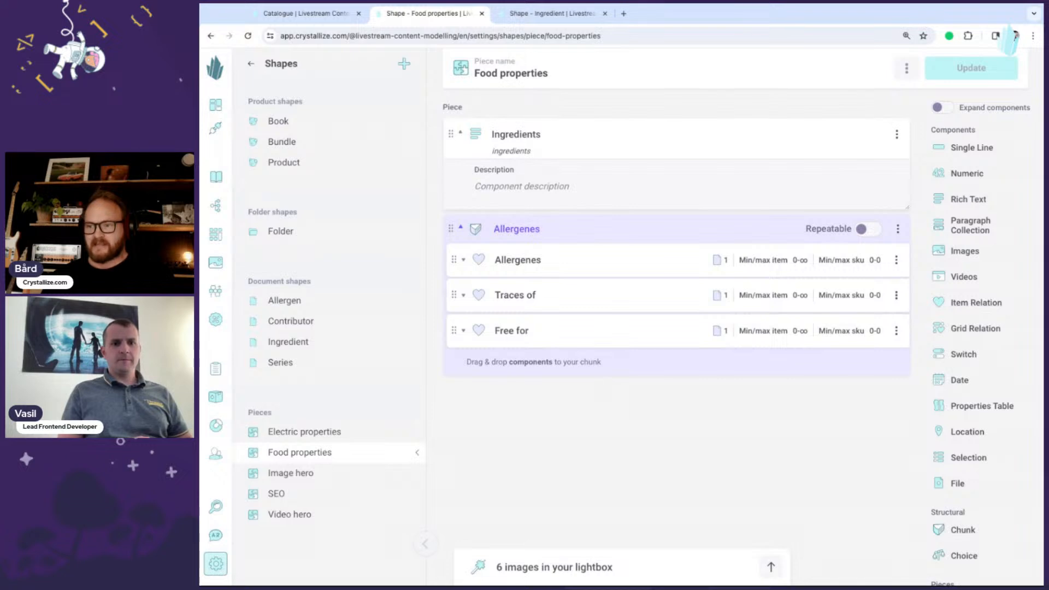
pyautogui.click(968, 530)
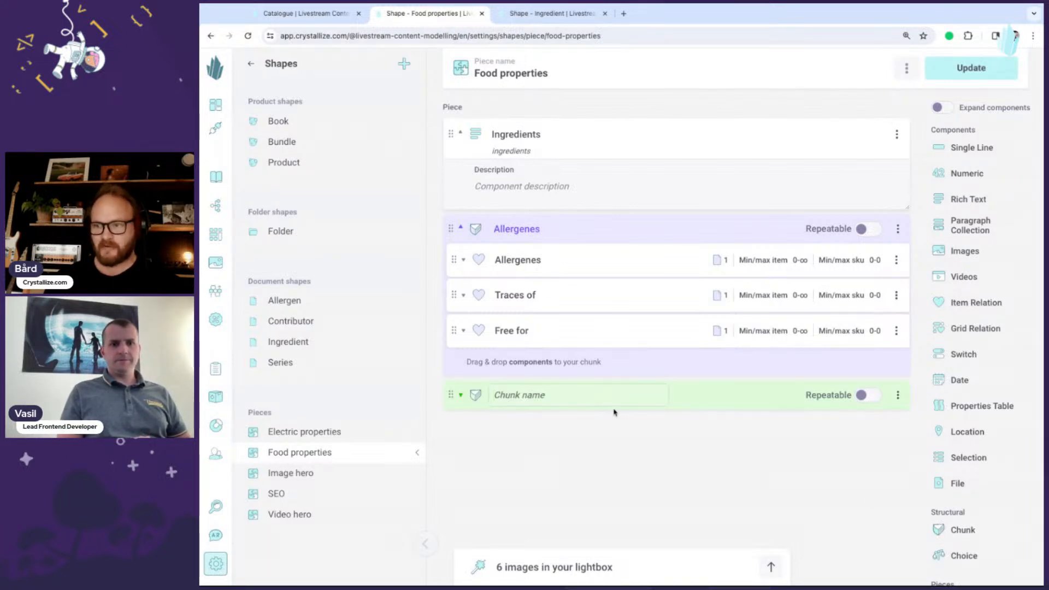
pyautogui.write('INgre')
pyautogui.press('BackSpace')
pyautogui.press('BackSpace')
pyautogui.press('BackSpace')
pyautogui.press('BackSpace')
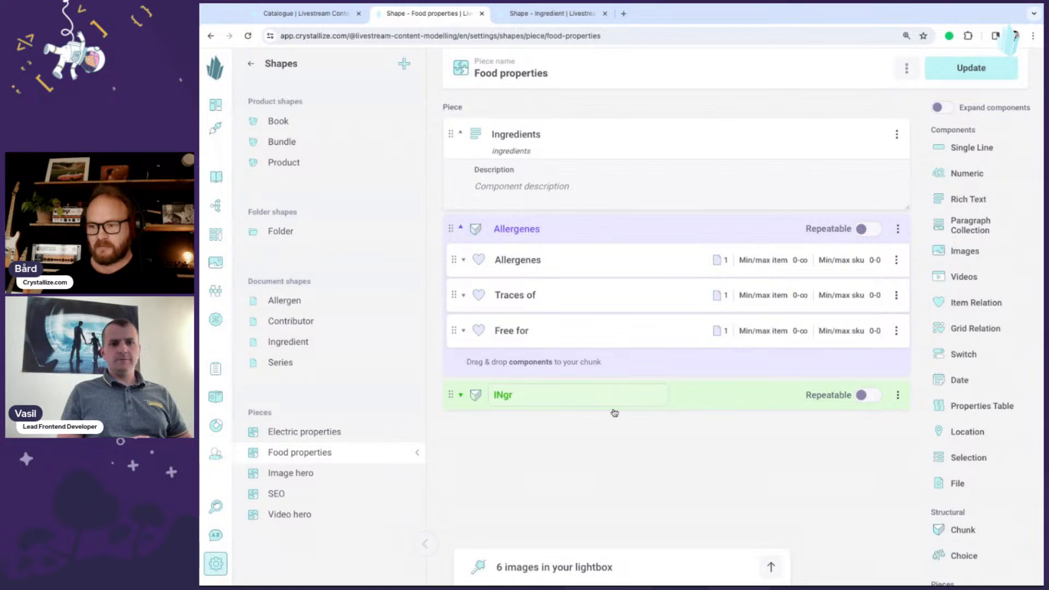
pyautogui.write('ngre')
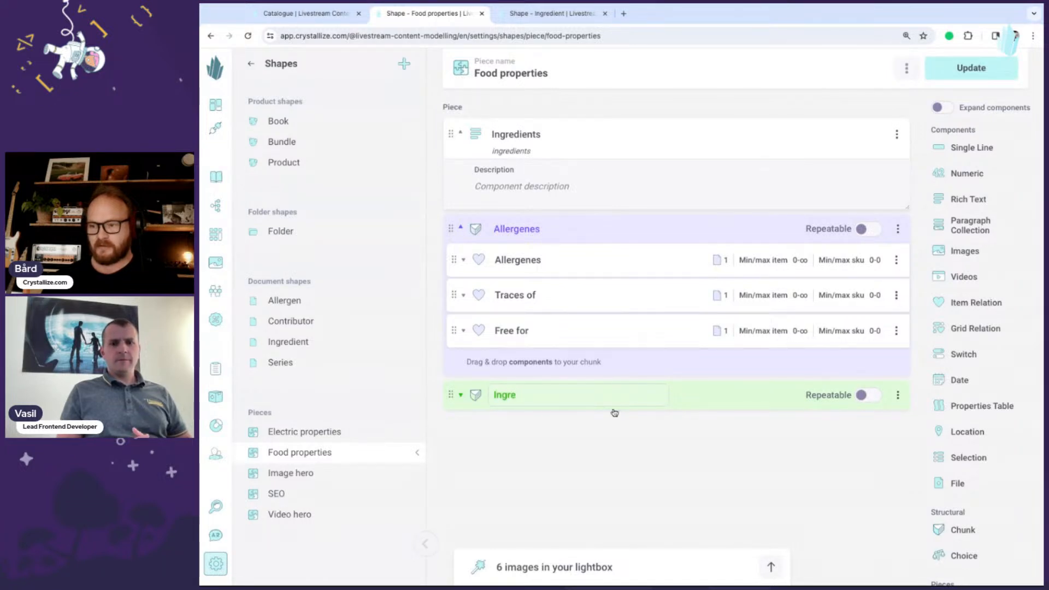
pyautogui.write('dients')
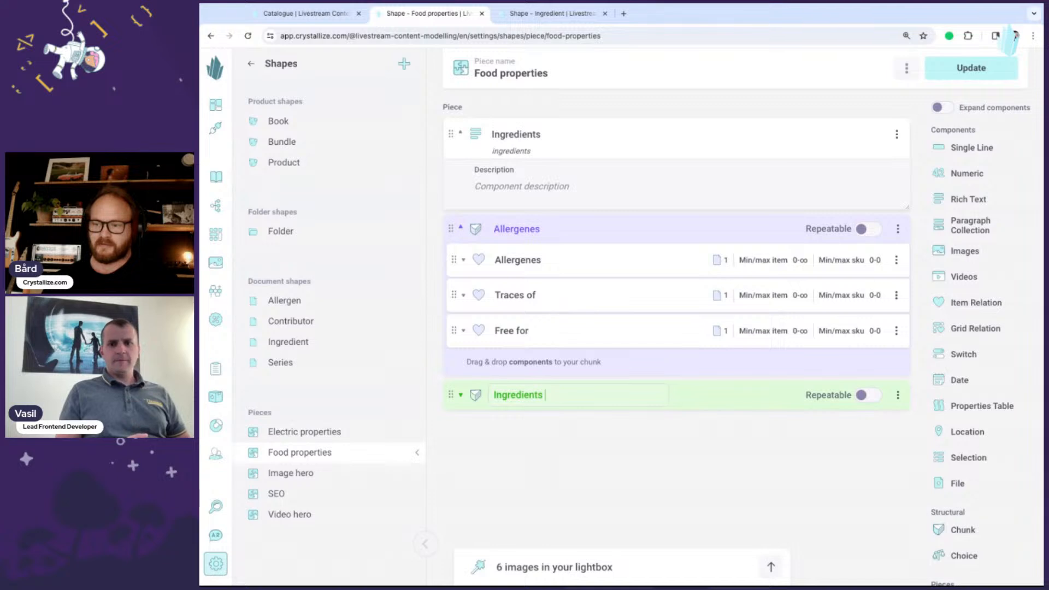
pyautogui.write('RI')
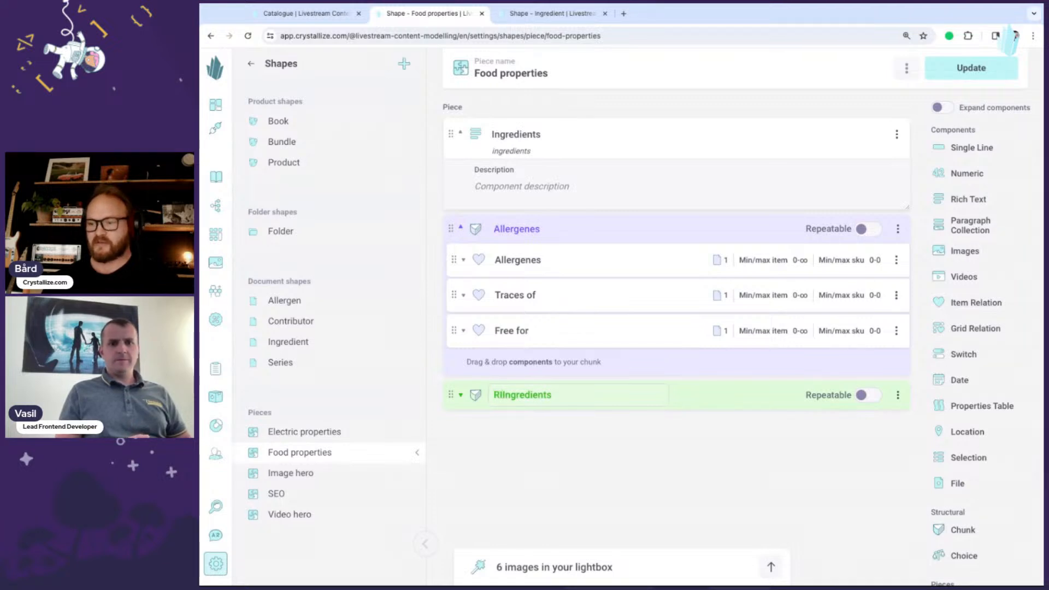
pyautogui.write('ch i')
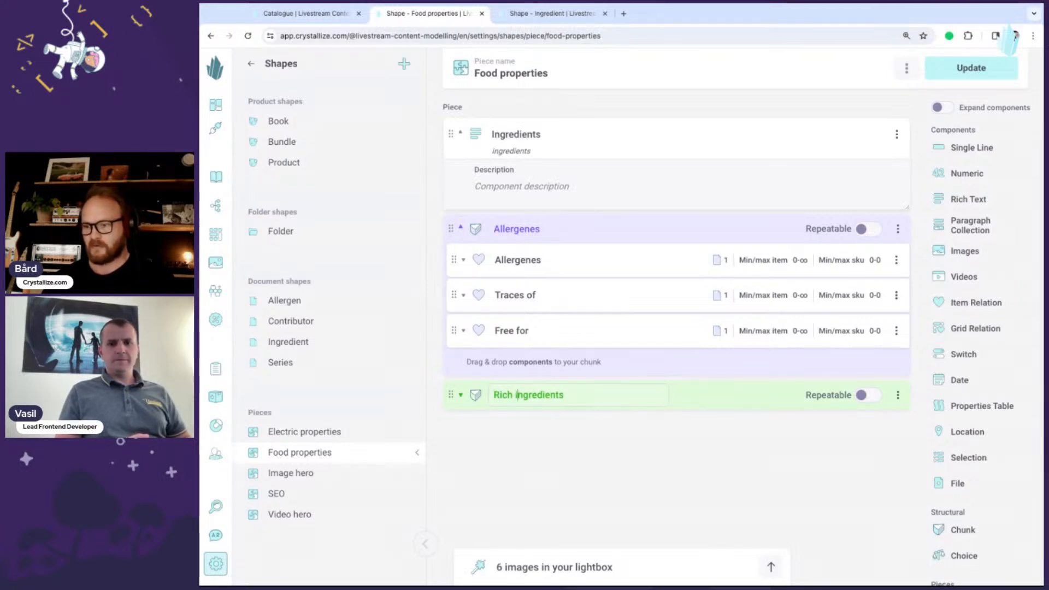
pyautogui.click(462, 395)
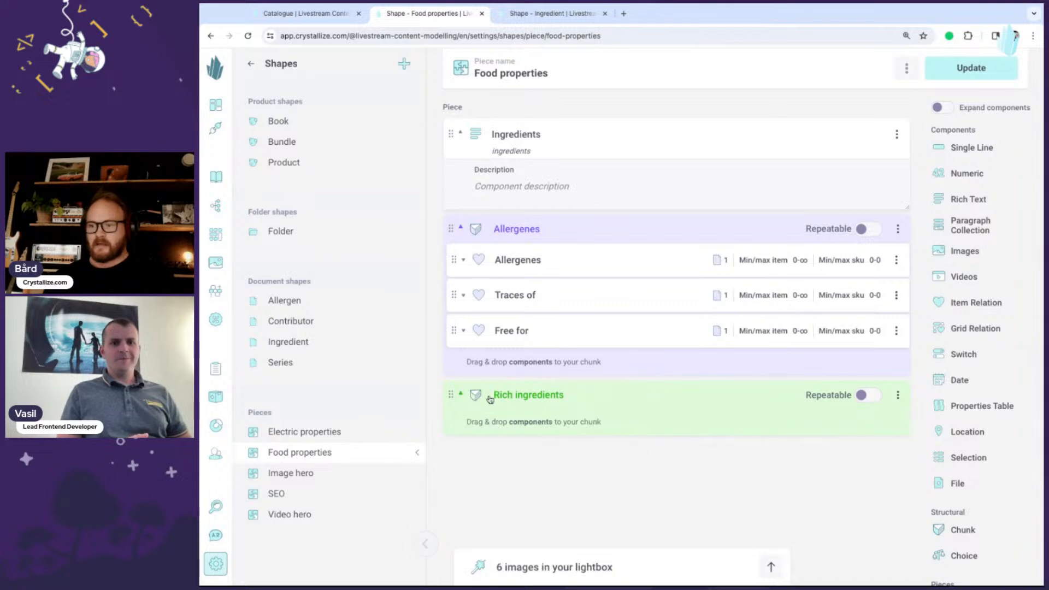
# - Make the Rich ingredients chunk repeatable
pyautogui.scroll(-1, 634, 413)
pyautogui.scroll(-1, 633, 412)
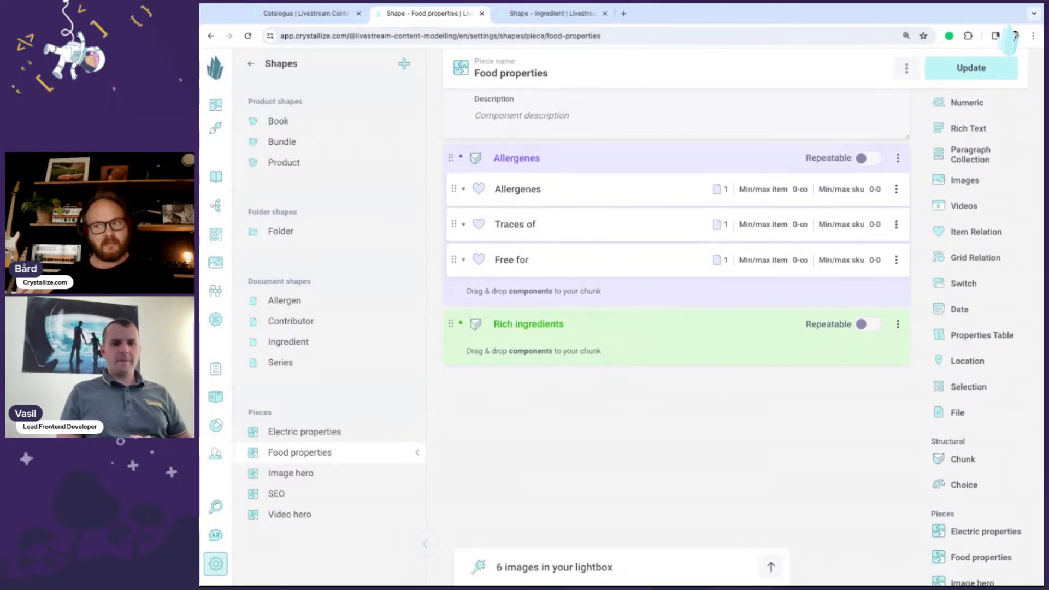
pyautogui.click(874, 328)
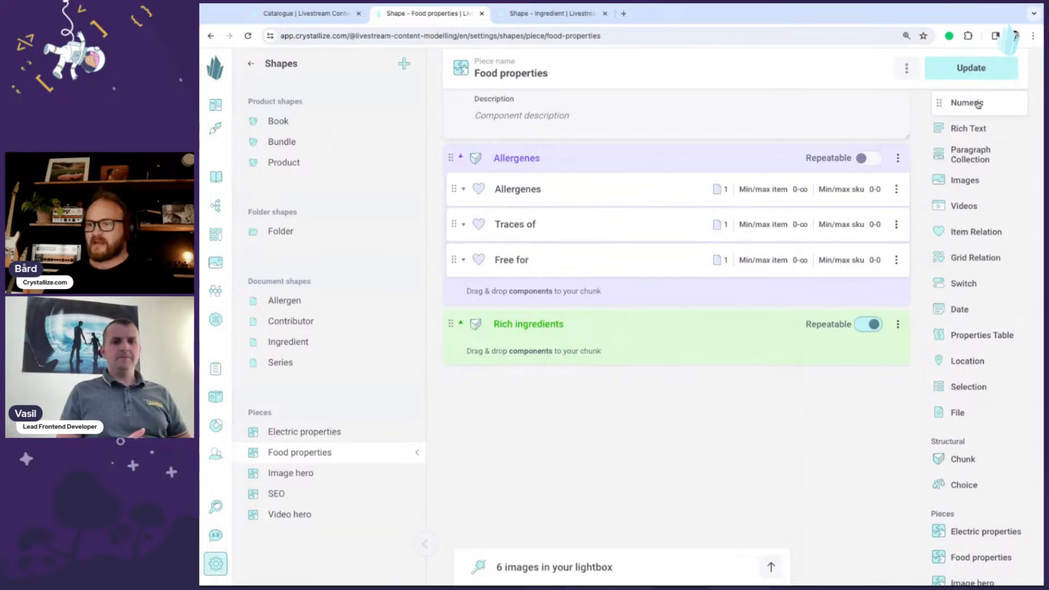
# - Add a Numeric component named Amount inside the Rich ingredients chunk with the unit %
pyautogui.moveTo(977, 104); pyautogui.dragTo(585, 347)
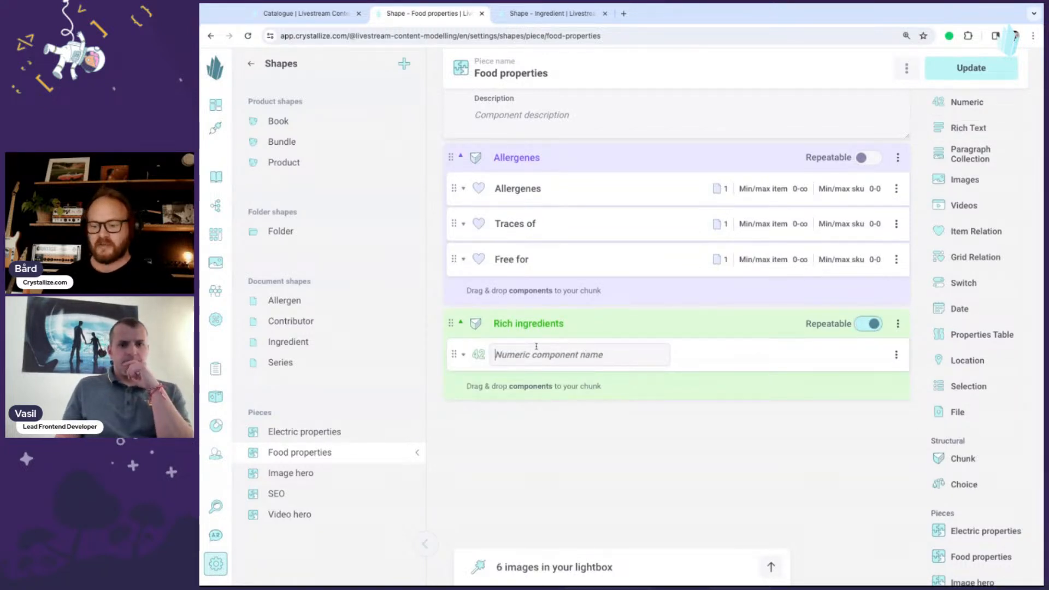
pyautogui.write('Amount')
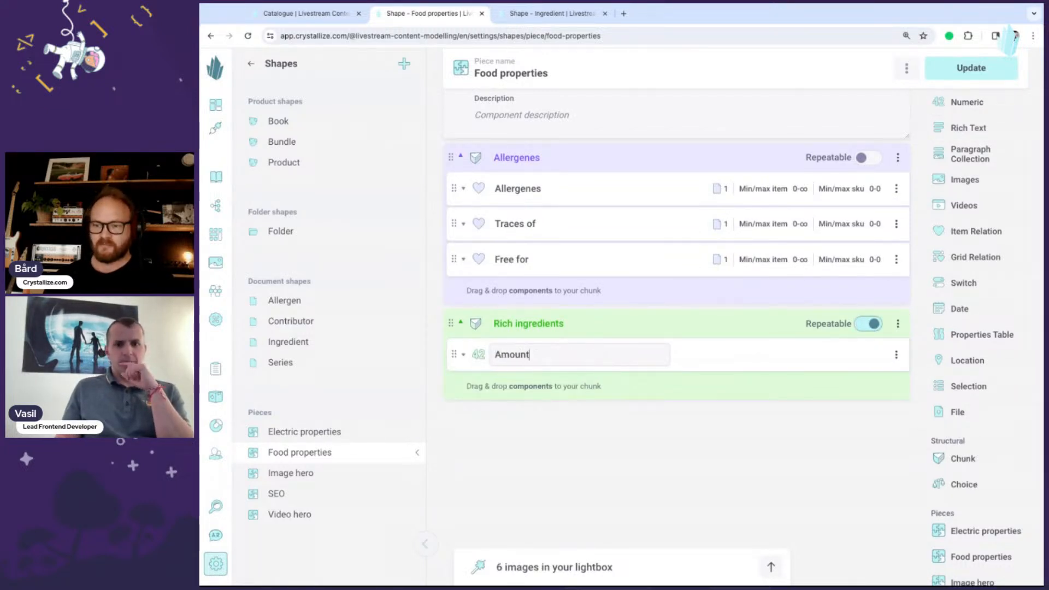
pyautogui.click(463, 355)
pyautogui.click(513, 509)
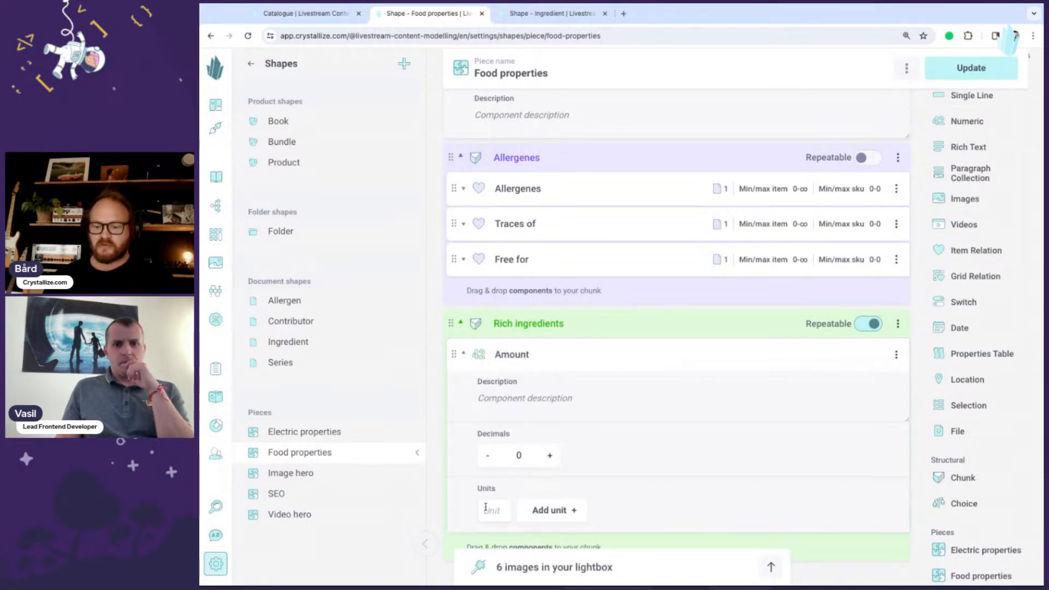
pyautogui.click(486, 508)
pyautogui.write('gr')
pyautogui.press('BackSpace')
pyautogui.press('BackSpace')
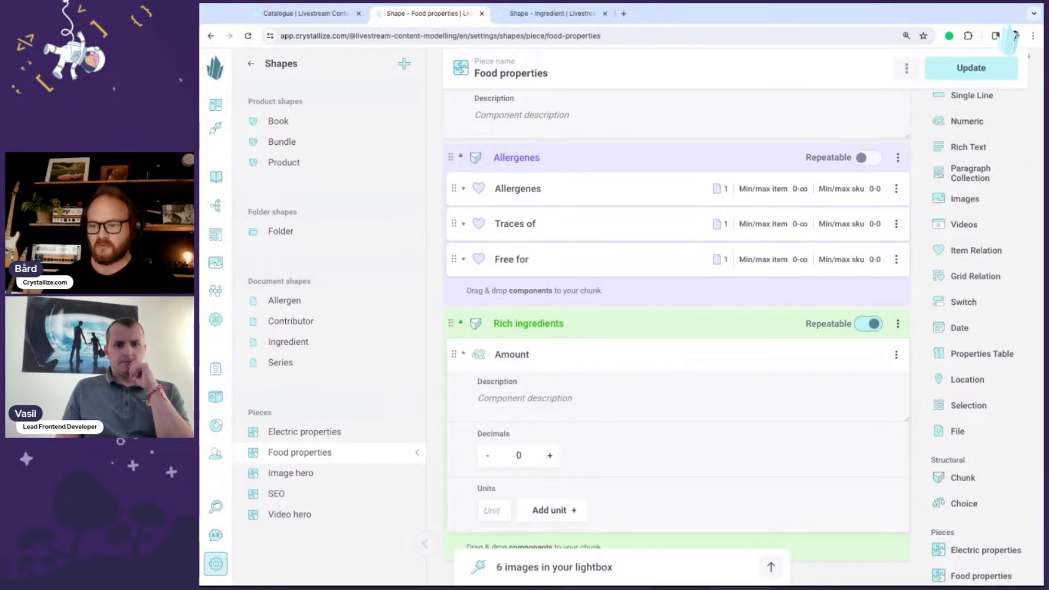
pyautogui.write('%')
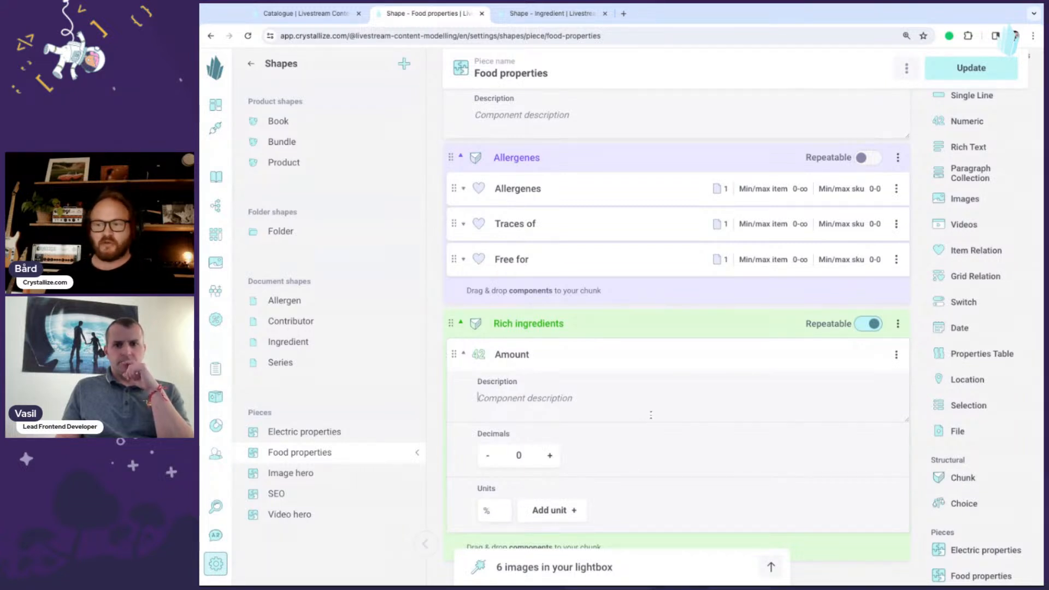
pyautogui.scroll(-2, 574, 375)
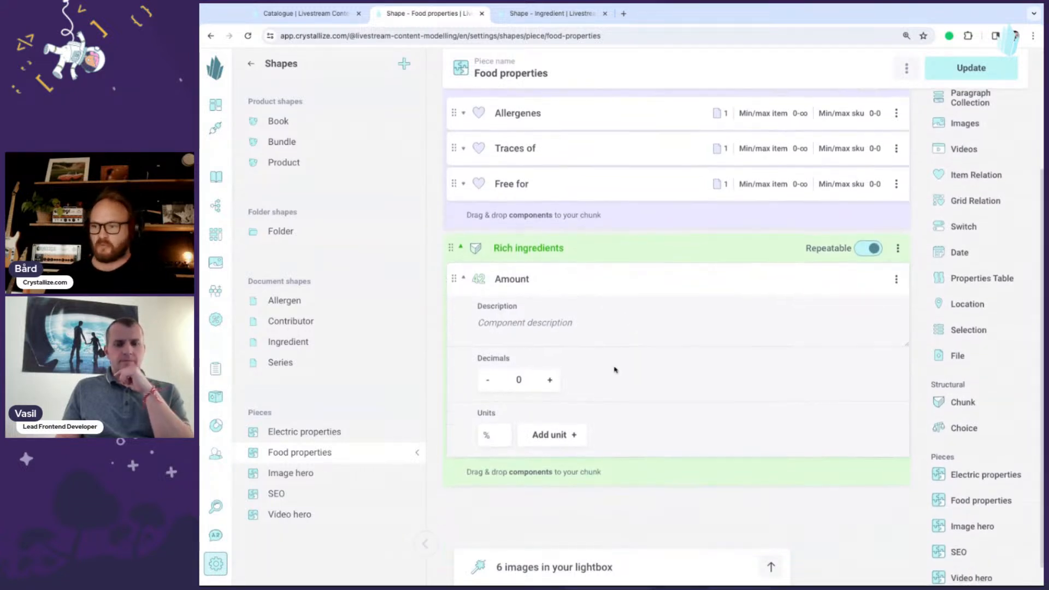
# - Add an Item Relation component named Ingredient to the Rich ingredients chunk
pyautogui.click(464, 280)
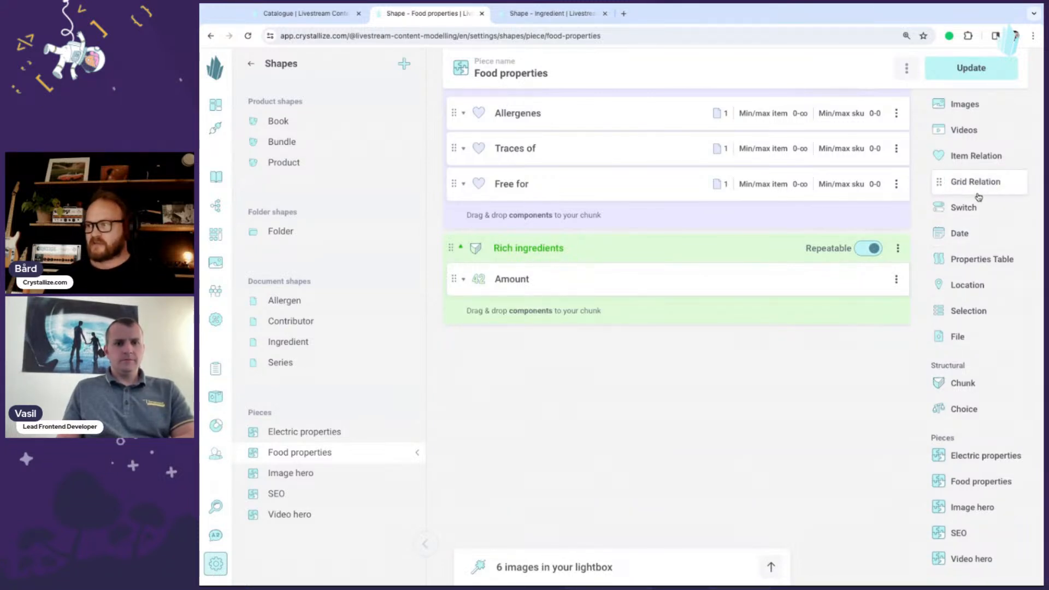
pyautogui.moveTo(946, 157); pyautogui.dragTo(581, 297)
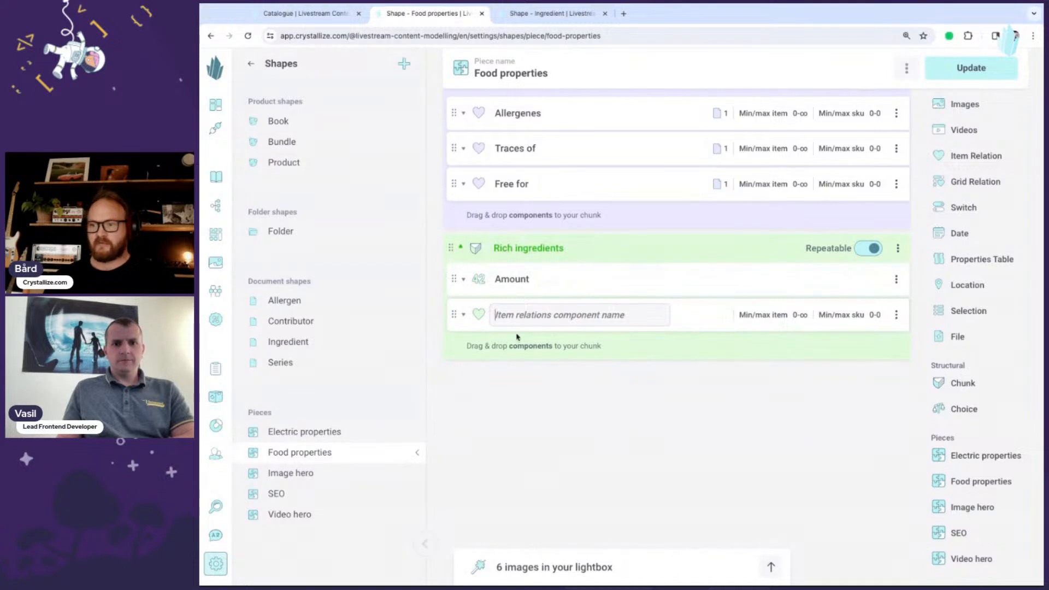
pyautogui.write('Ingredient')
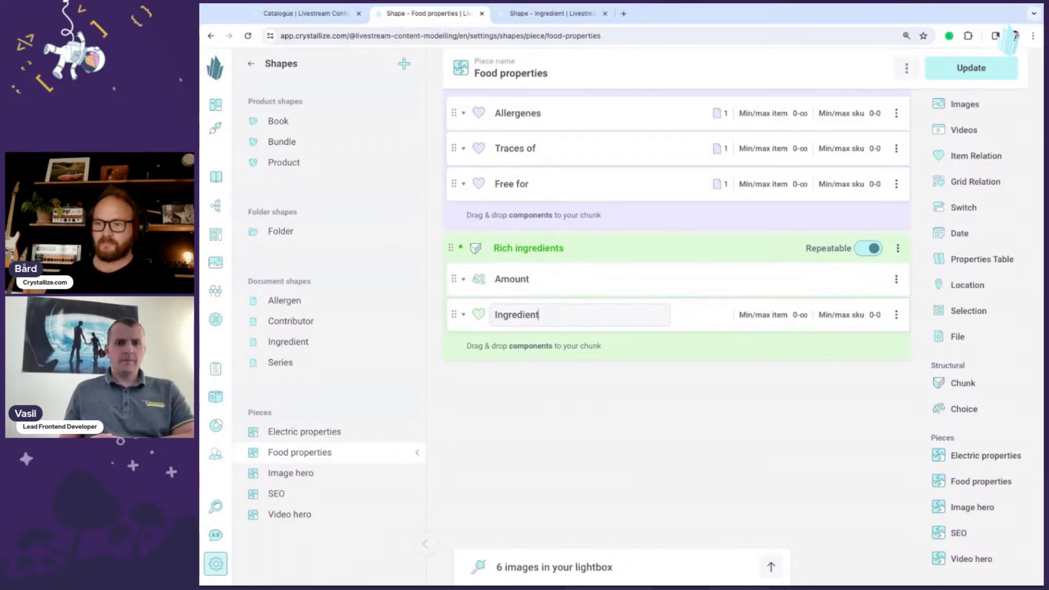
pyautogui.click(463, 315)
pyautogui.scroll(-1, 568, 358)
pyautogui.scroll(-1, 568, 357)
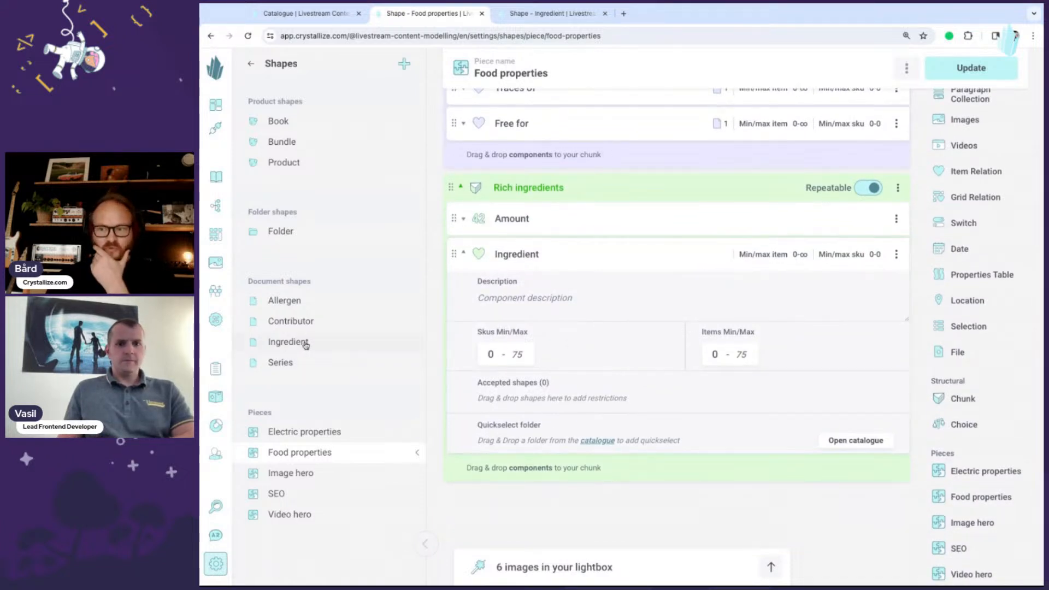
# - Restrict the Ingredient relation to the Ingredient shape and set its quickselect folder to Labeling's Ingredients folder
pyautogui.moveTo(305, 344); pyautogui.dragTo(594, 401)
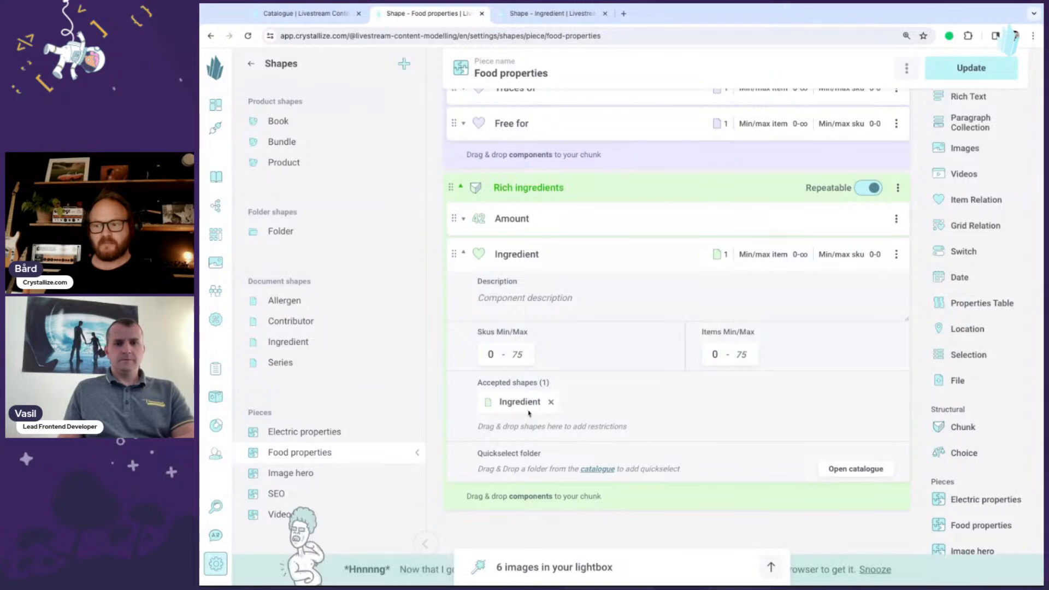
pyautogui.click(875, 569)
pyautogui.click(856, 470)
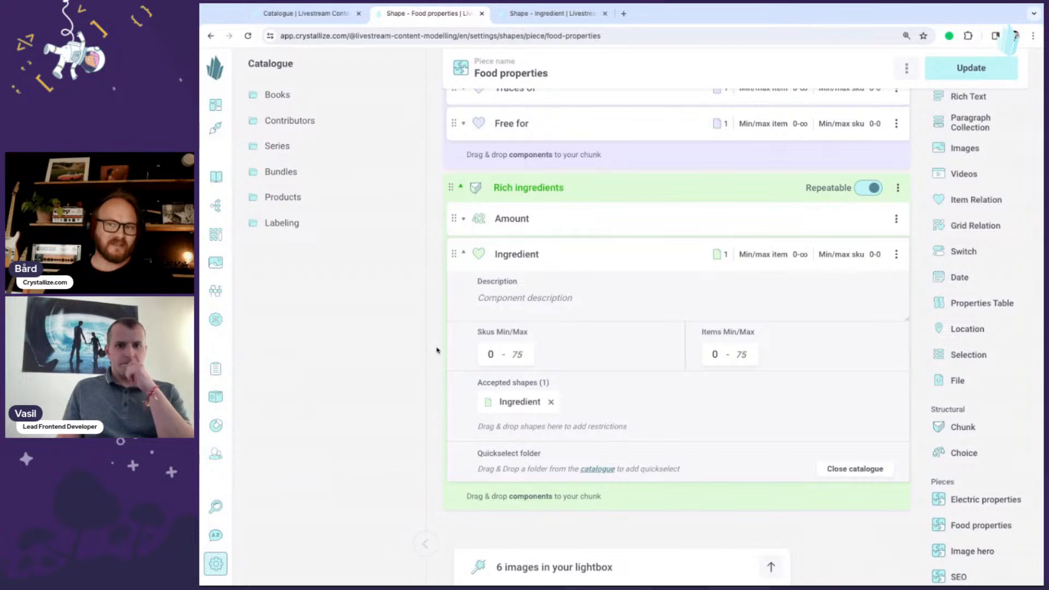
pyautogui.click(281, 223)
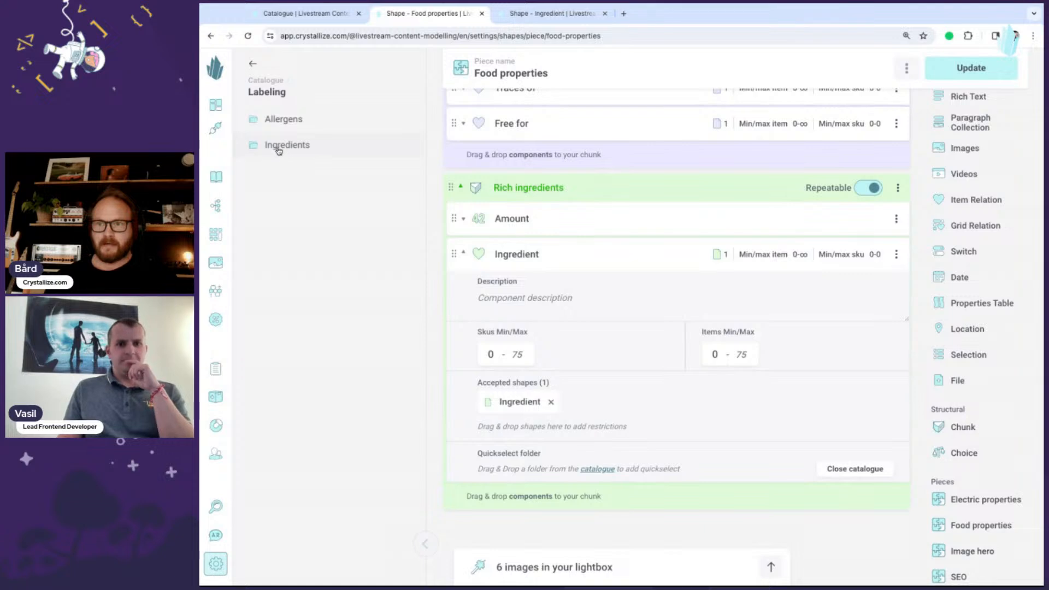
pyautogui.moveTo(279, 150); pyautogui.dragTo(276, 151)
pyautogui.moveTo(565, 465); pyautogui.dragTo(566, 466)
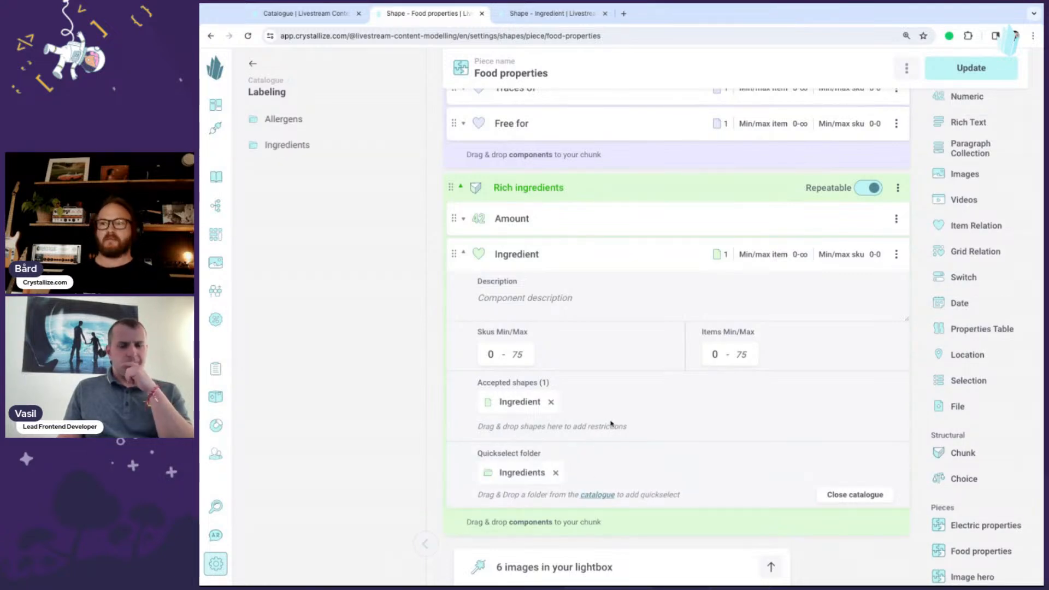
# - Update the Food properties piece and confirm the update
pyautogui.click(956, 67)
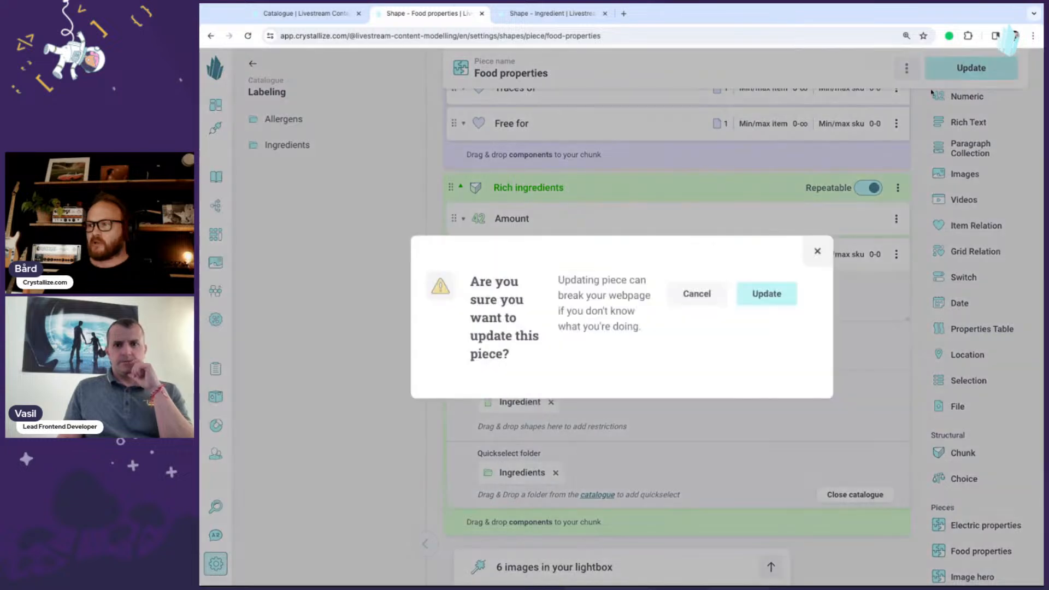
pyautogui.click(767, 294)
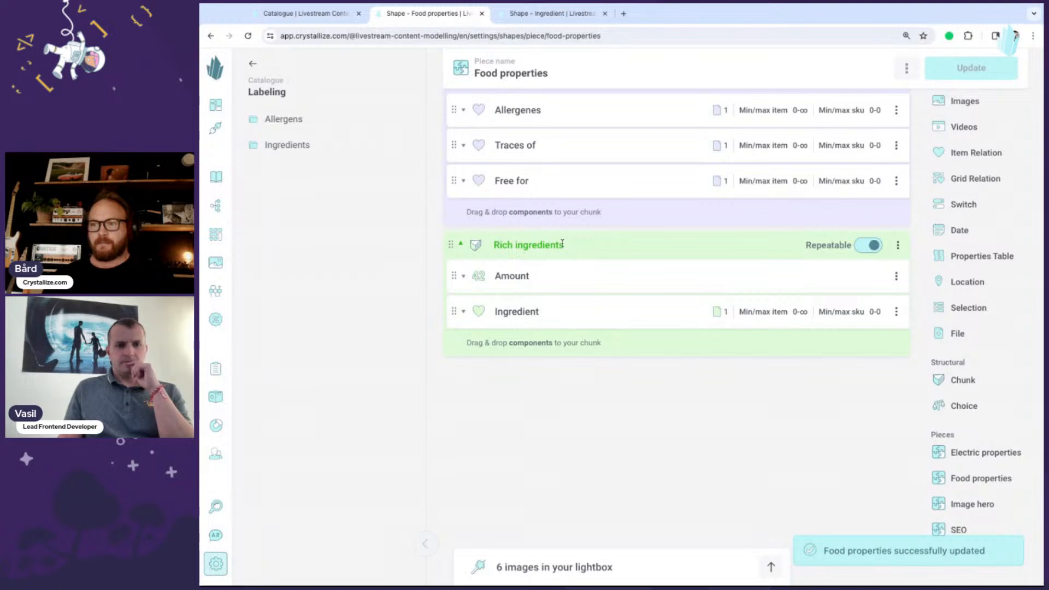
pyautogui.scroll(2, 562, 243)
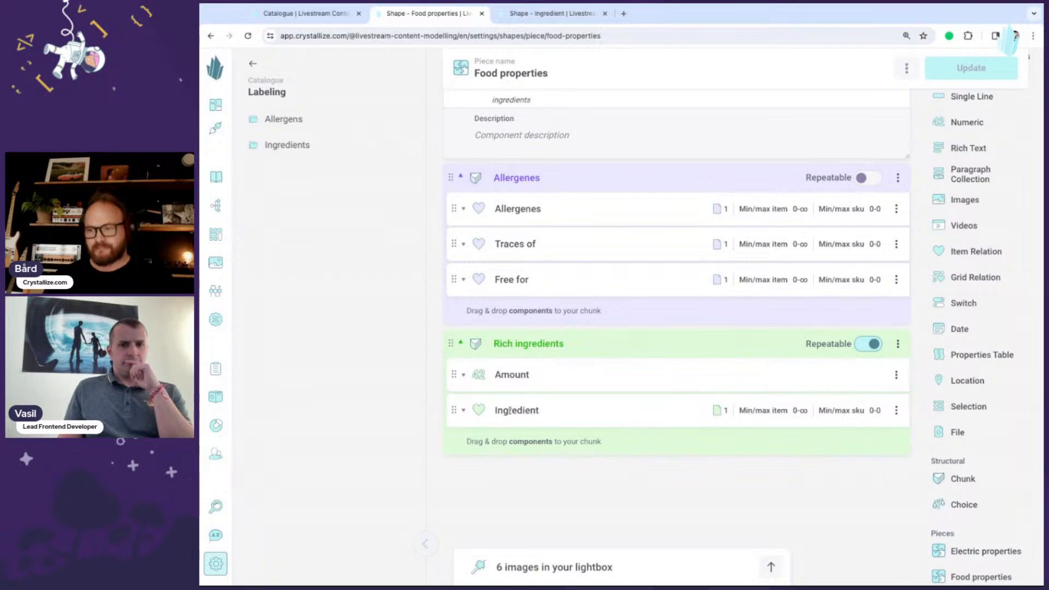
pyautogui.scroll(1, 562, 363)
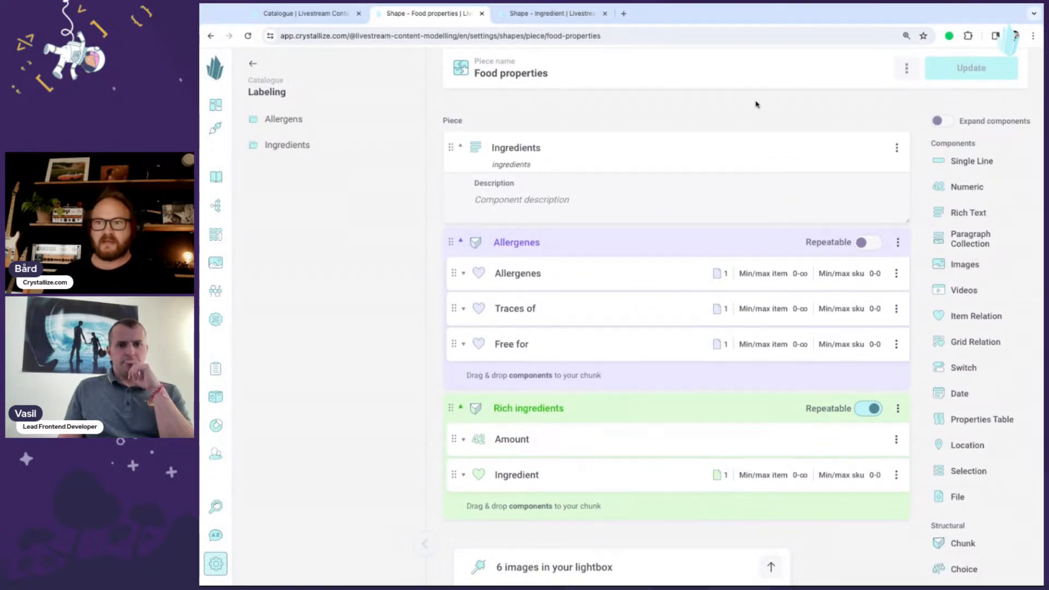
# - Open the Pizza product from the Products folder in the catalogue
pyautogui.click(310, 14)
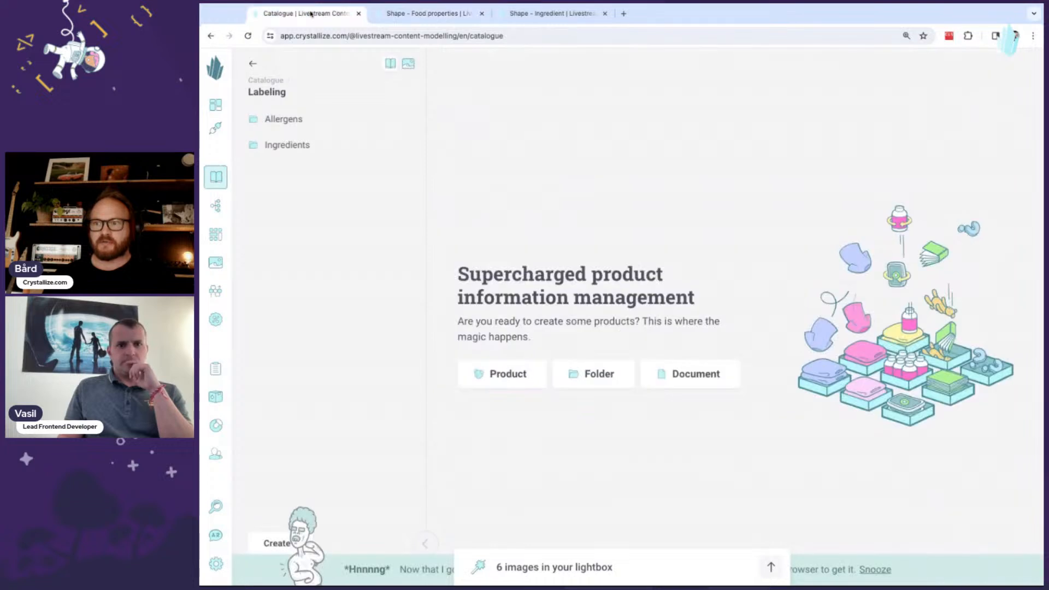
pyautogui.click(249, 36)
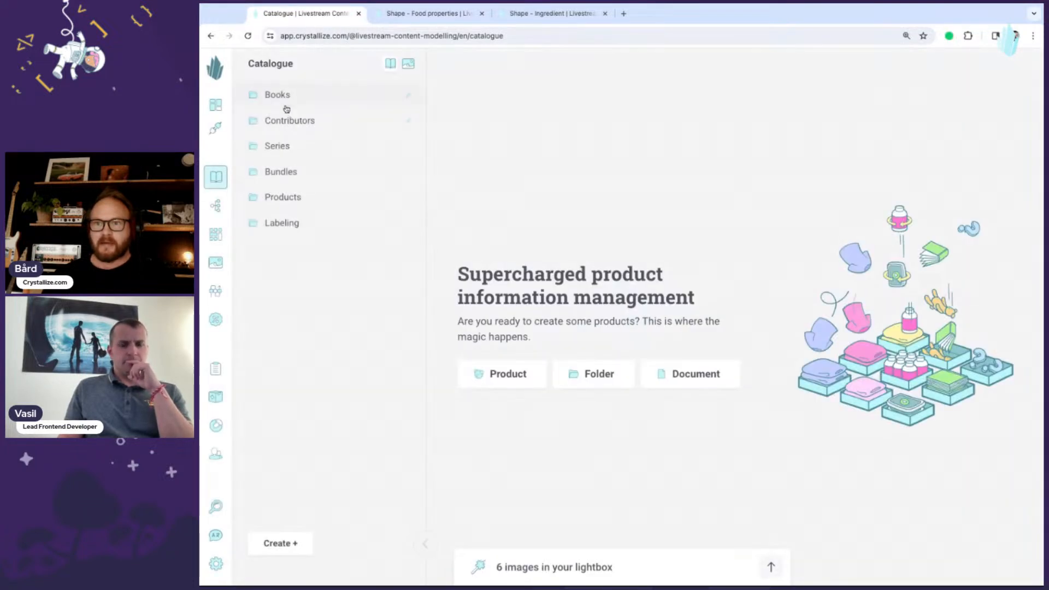
pyautogui.click(297, 200)
pyautogui.click(304, 145)
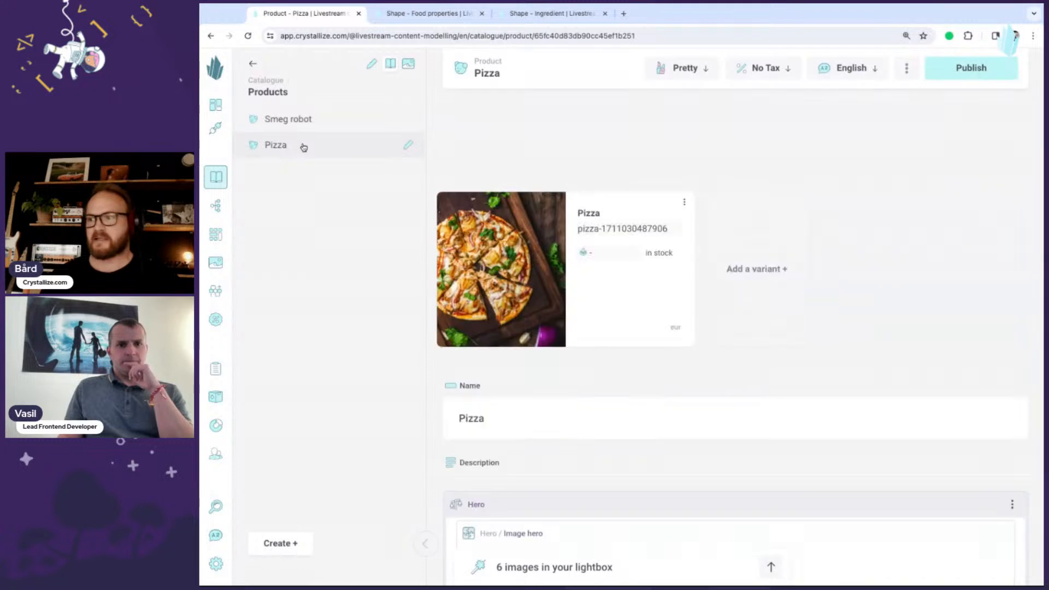
pyautogui.click(425, 543)
# - Add a second CTA to the Pizza hero with text Second CTA and URL /url
pyautogui.scroll(-7, 696, 377)
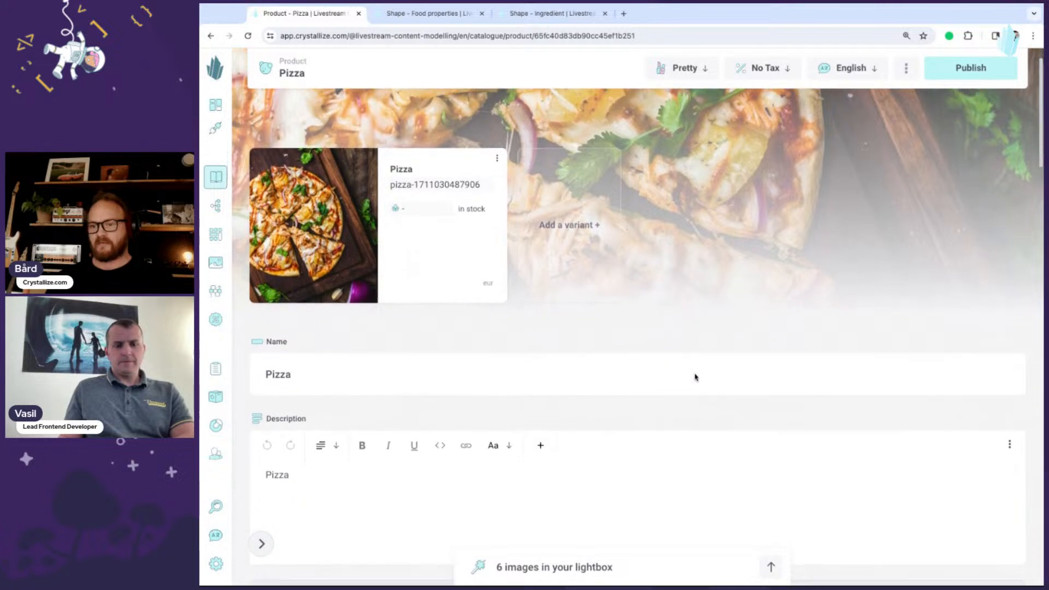
pyautogui.scroll(-4, 691, 374)
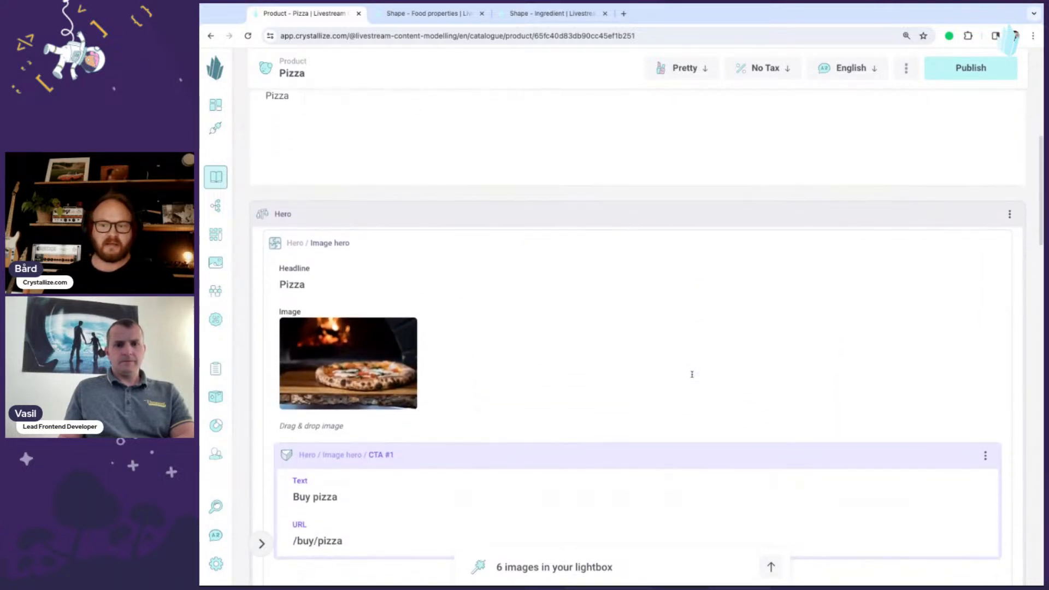
pyautogui.scroll(-1, 662, 358)
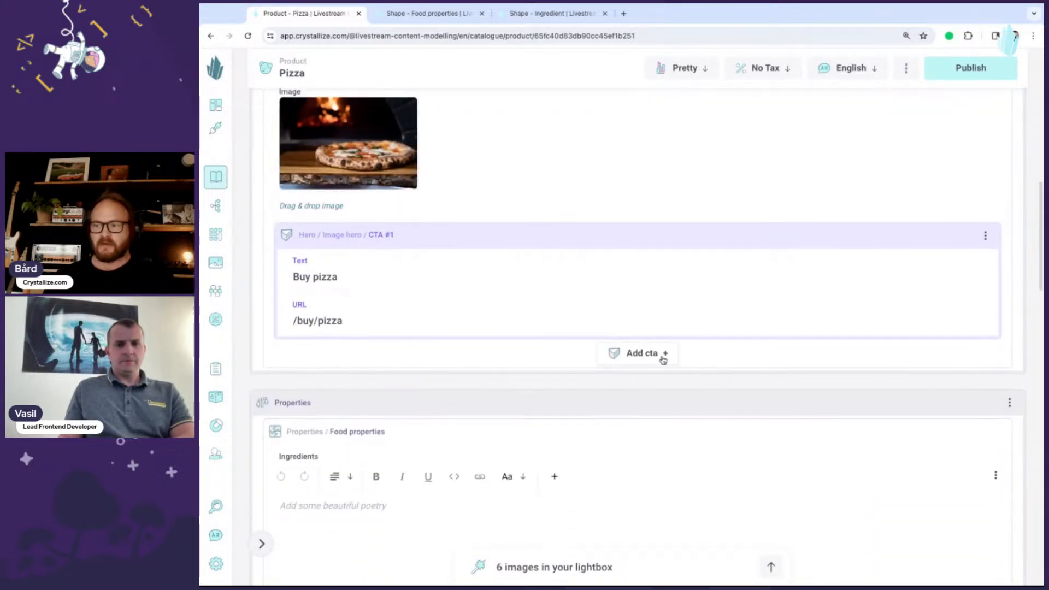
pyautogui.click(661, 356)
pyautogui.click(340, 392)
pyautogui.write('Se')
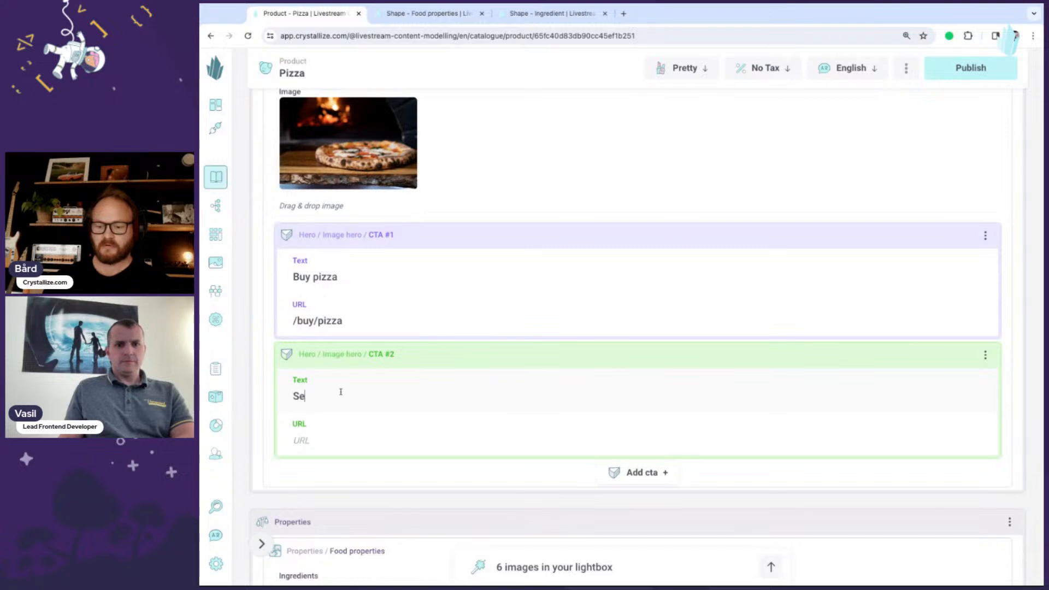
pyautogui.write('cond CTA')
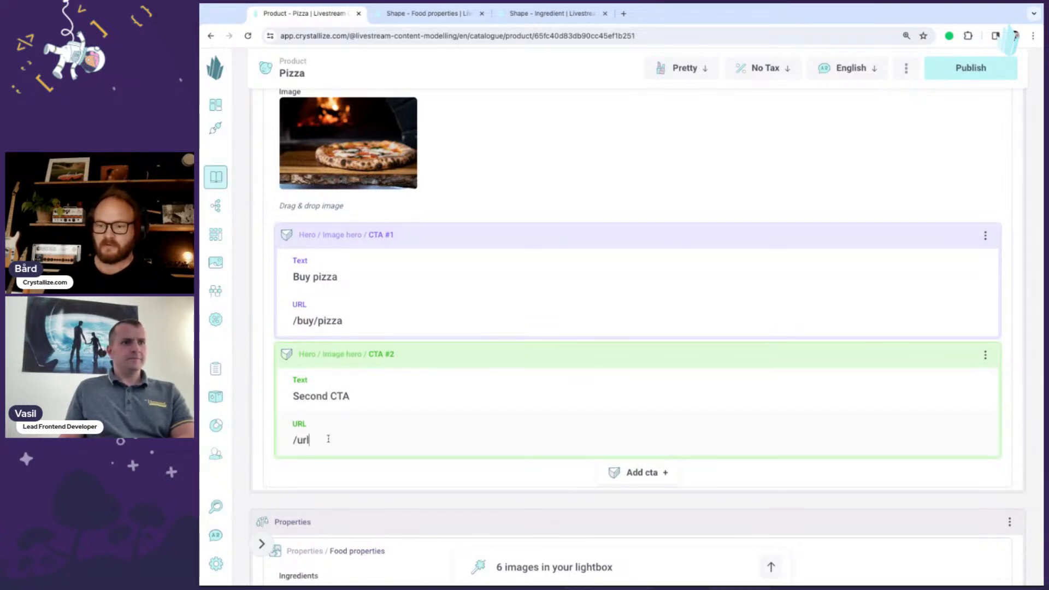
# - Enter "Soy, milk and butter." in the Pizza's Ingredients rich text field
pyautogui.scroll(-7, 472, 370)
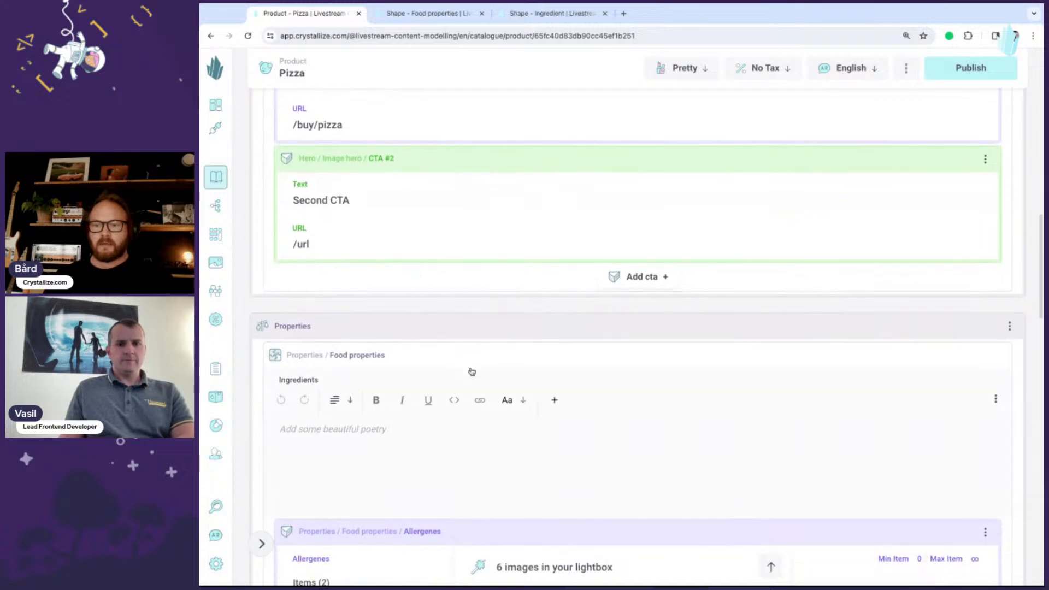
pyautogui.scroll(-1, 472, 371)
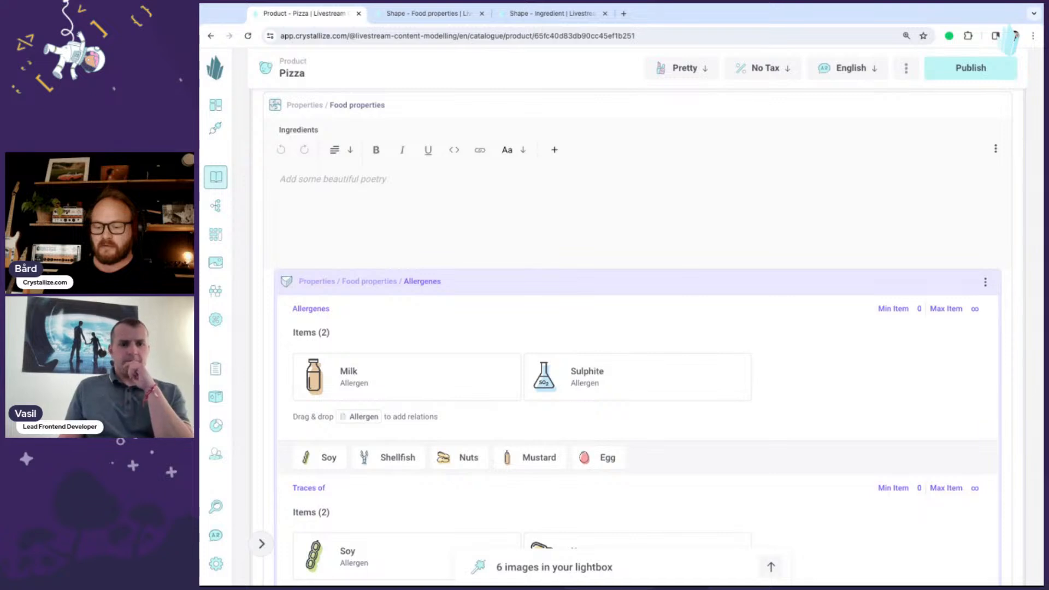
pyautogui.write('SOy')
pyautogui.press('BackSpace')
pyautogui.press('BackSpace')
pyautogui.write('o')
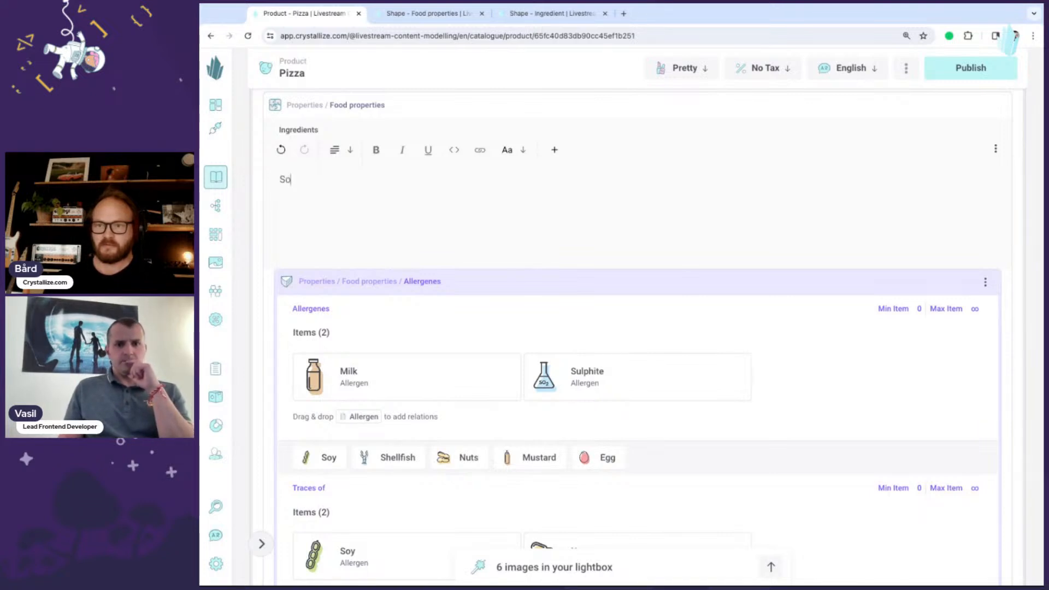
pyautogui.write('y, milk and ')
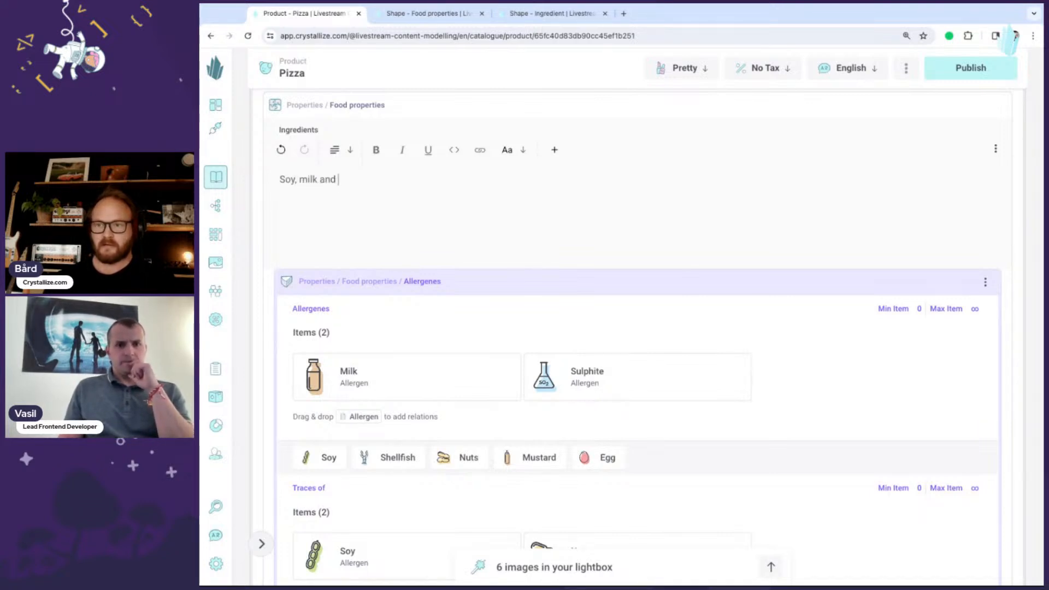
pyautogui.write('butter.')
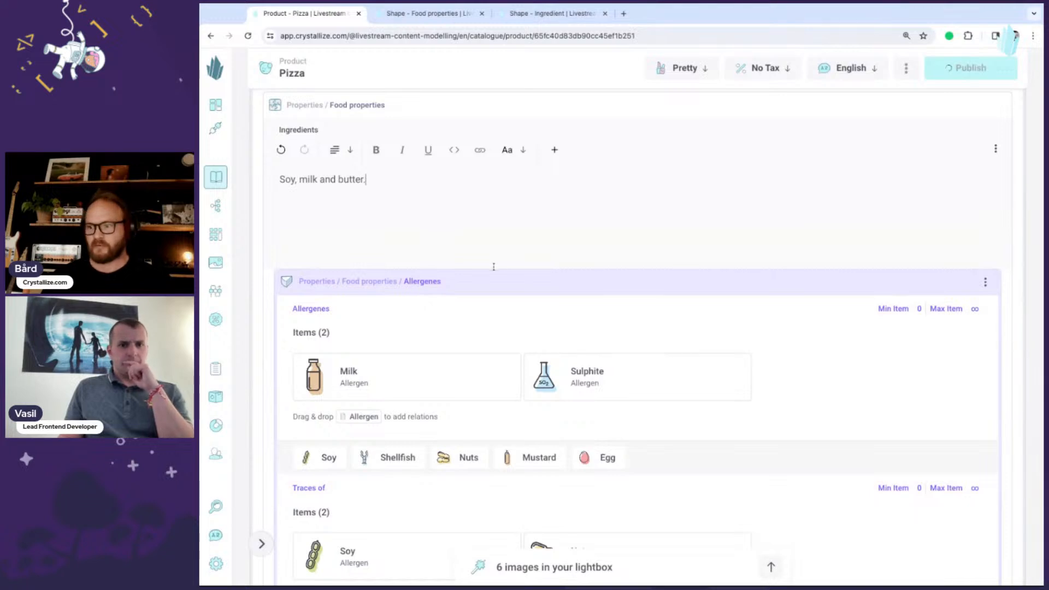
# - Add a Rich ingredients entry to the Pizza's food properties
pyautogui.scroll(-10, 489, 295)
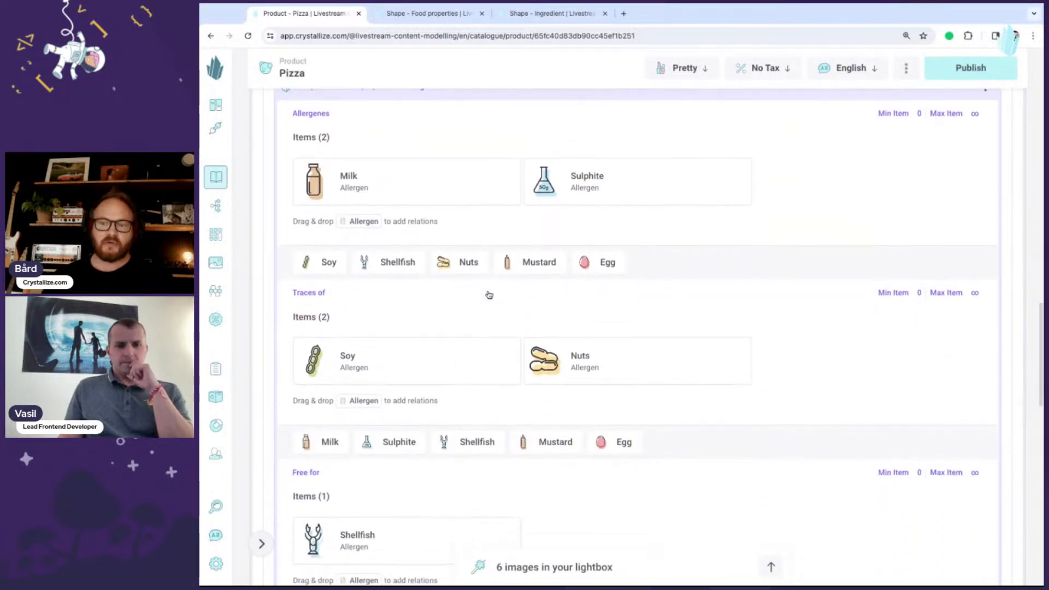
pyautogui.scroll(-1, 309, 341)
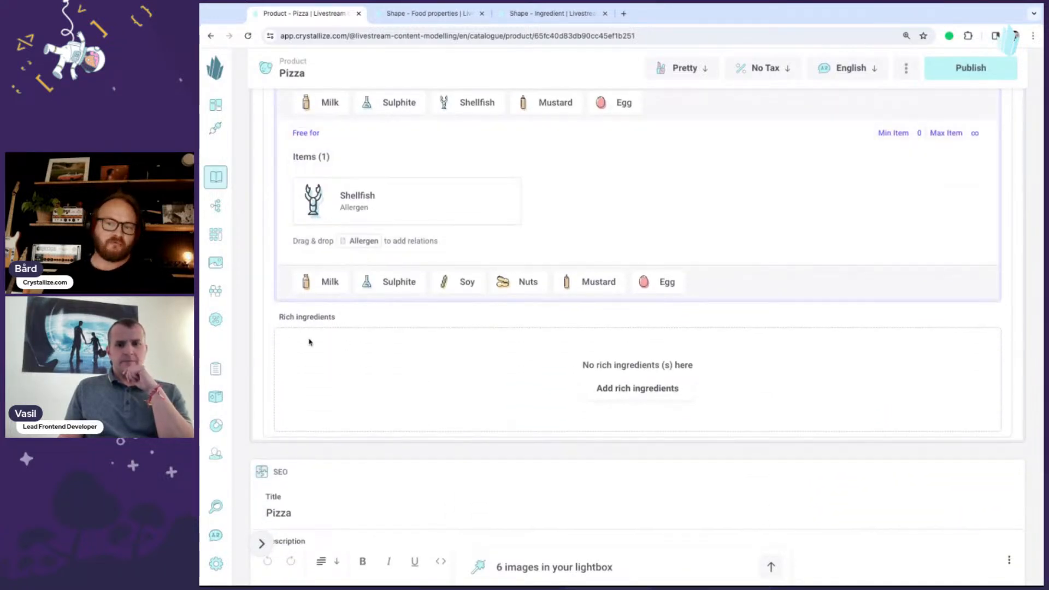
pyautogui.scroll(10, 314, 340)
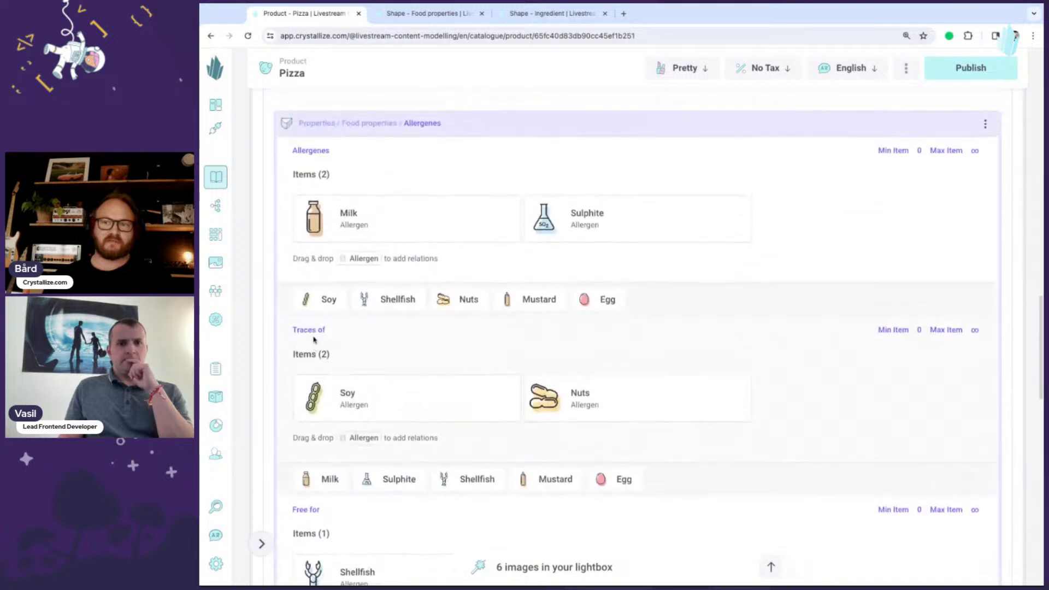
pyautogui.scroll(-10, 355, 325)
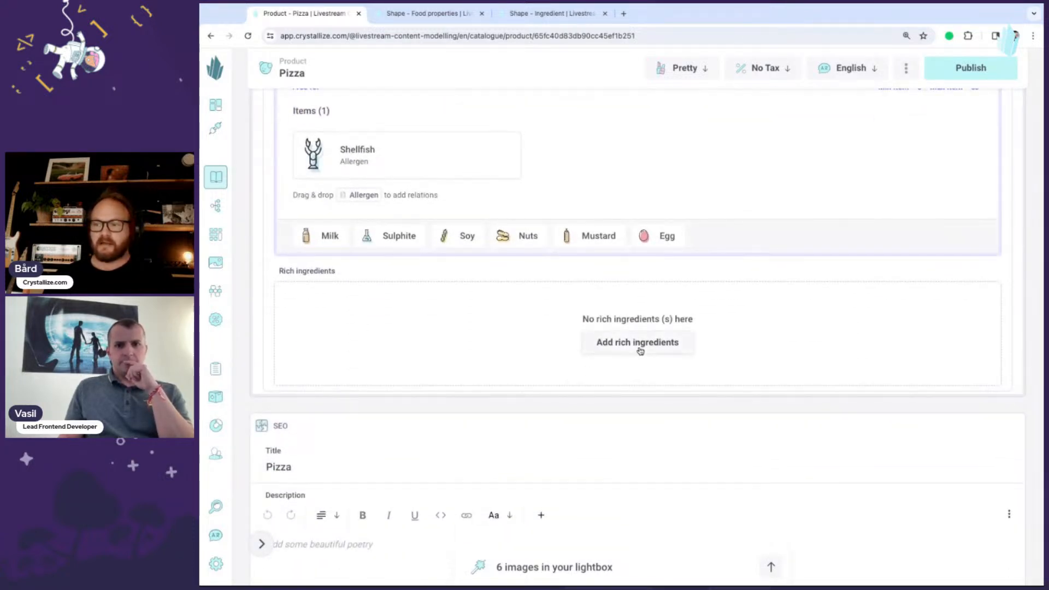
pyautogui.click(639, 349)
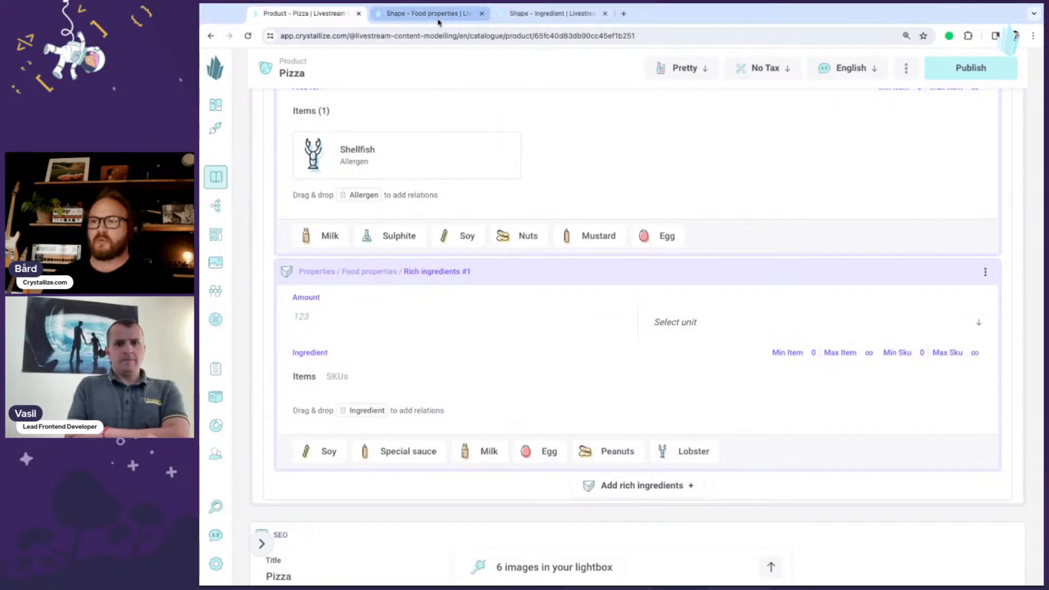
# - Limit the Ingredient relation to 0 SKUs and exactly 1 item, and update the Food properties piece
pyautogui.click(431, 14)
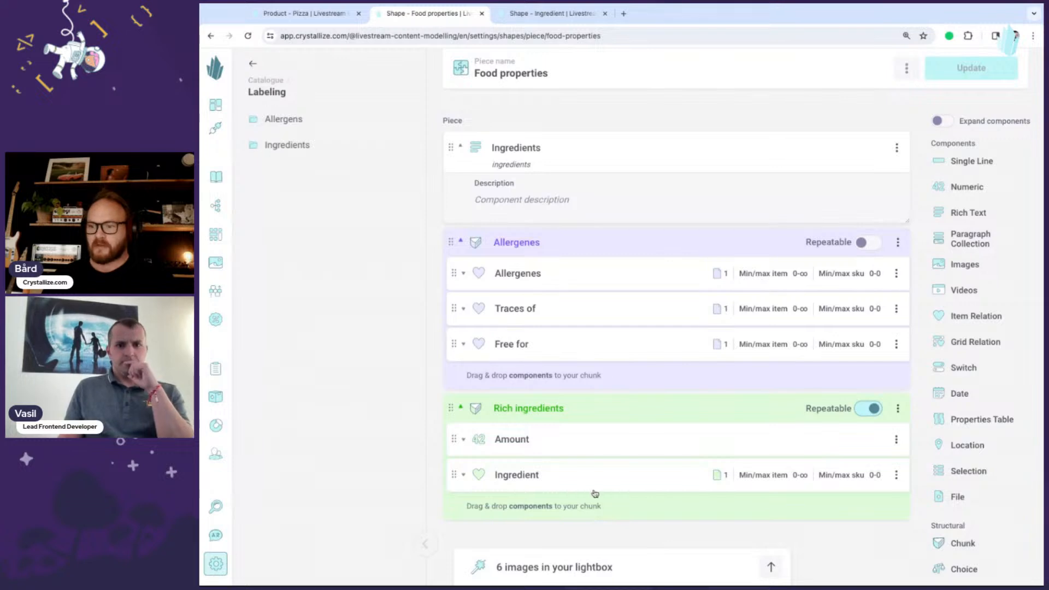
pyautogui.click(464, 476)
pyautogui.scroll(-5, 588, 429)
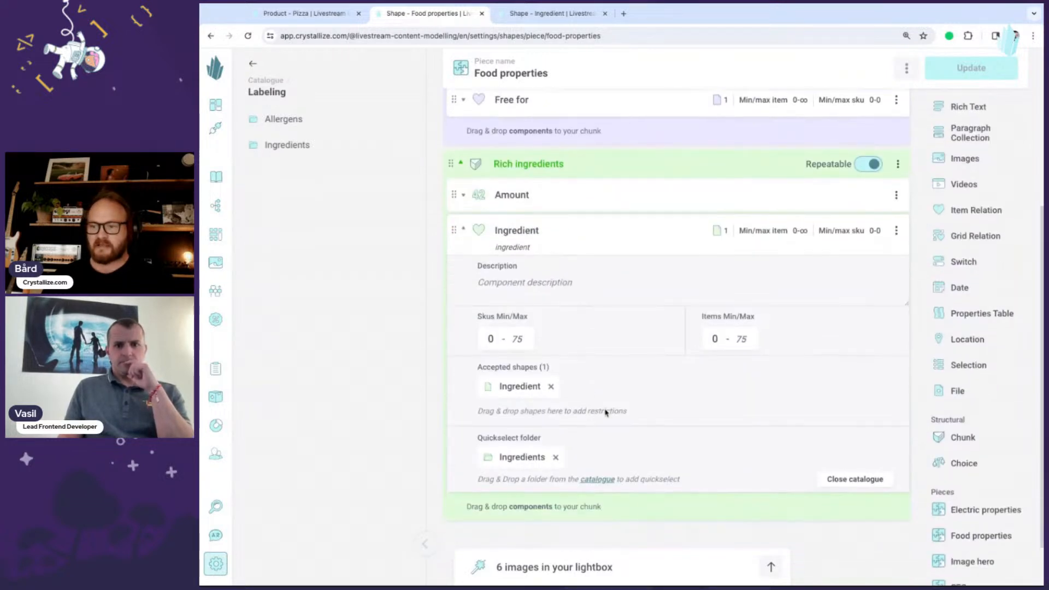
pyautogui.write('0')
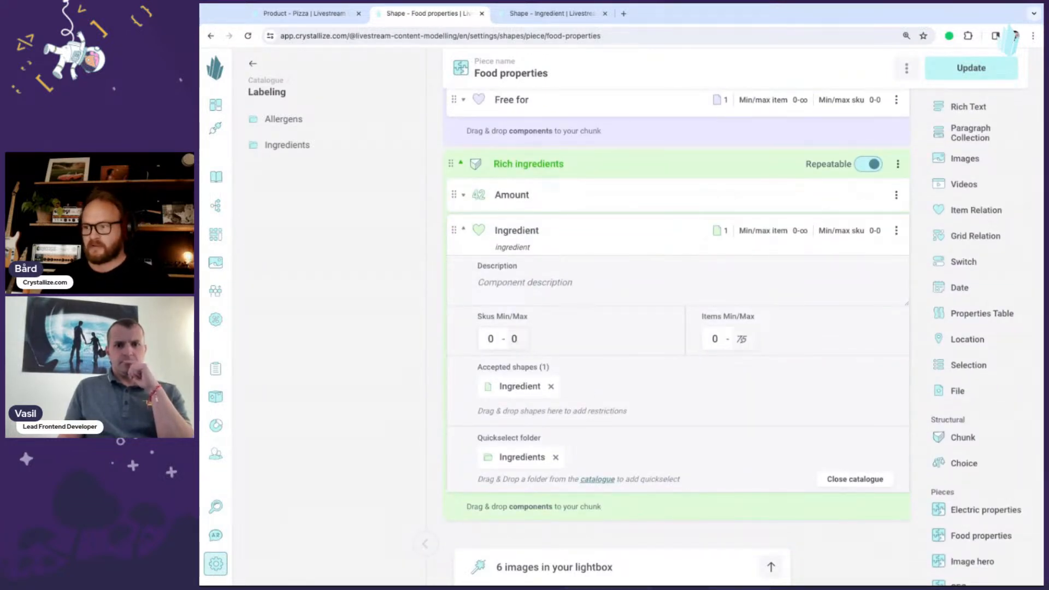
pyautogui.click(737, 339)
pyautogui.write('1')
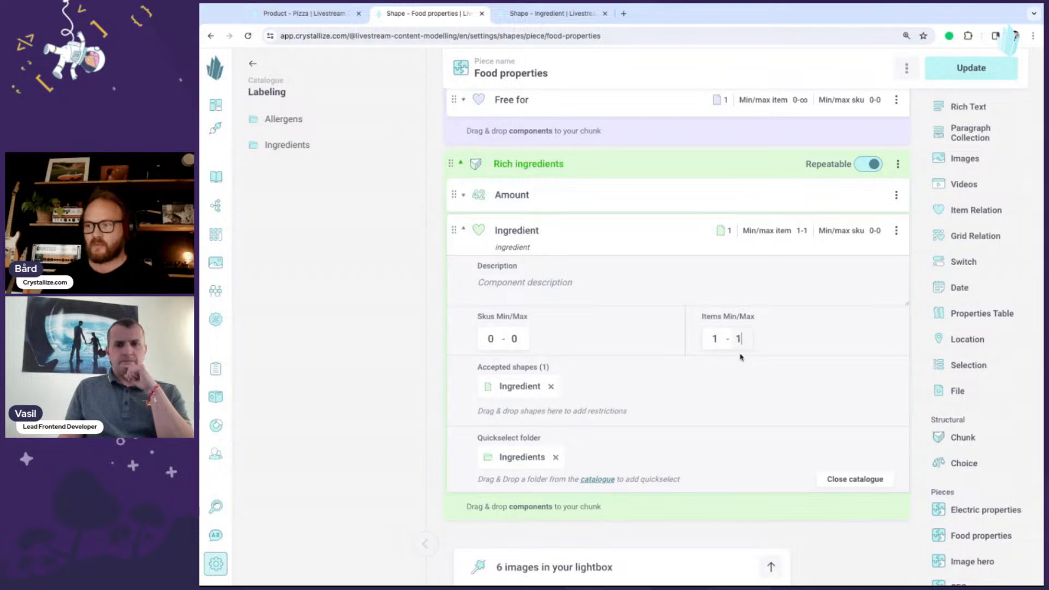
pyautogui.click(971, 68)
pyautogui.click(764, 300)
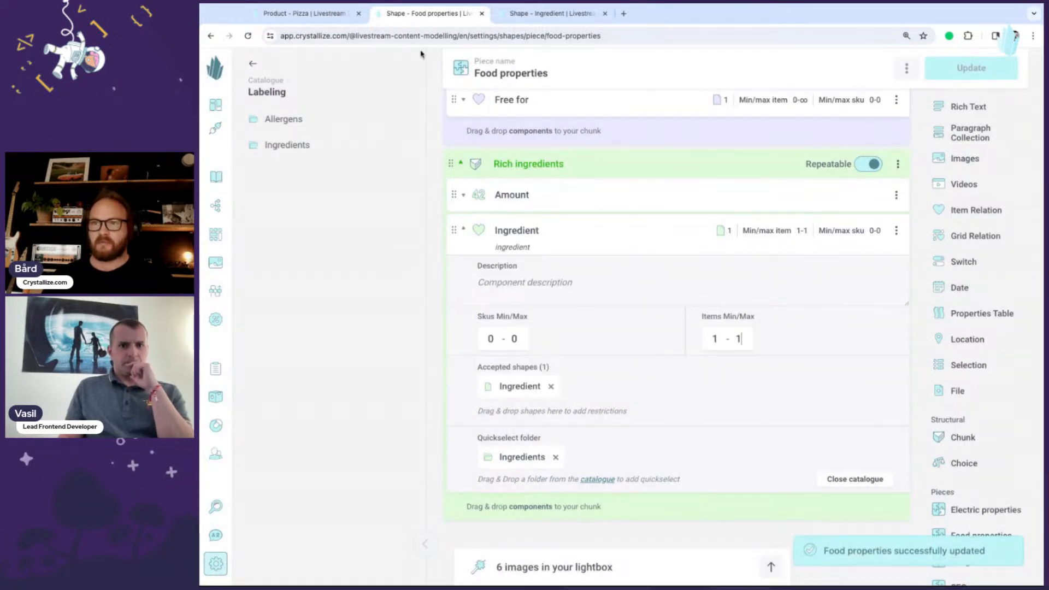
# - Reload the Pizza product and set the first Rich ingredients entry to amount 2 with Soy as its ingredient
pyautogui.click(304, 13)
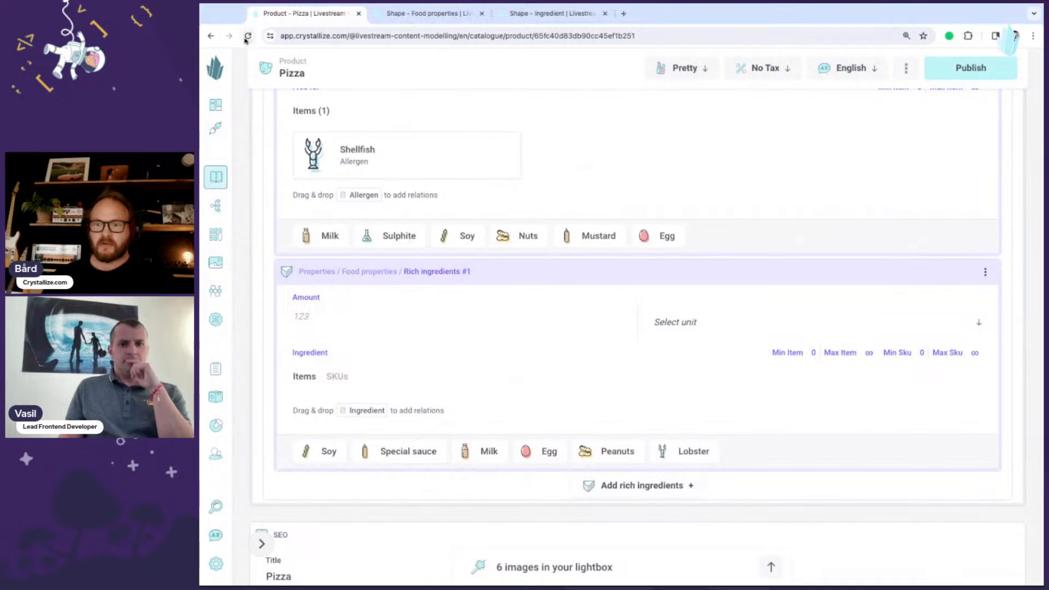
pyautogui.click(247, 37)
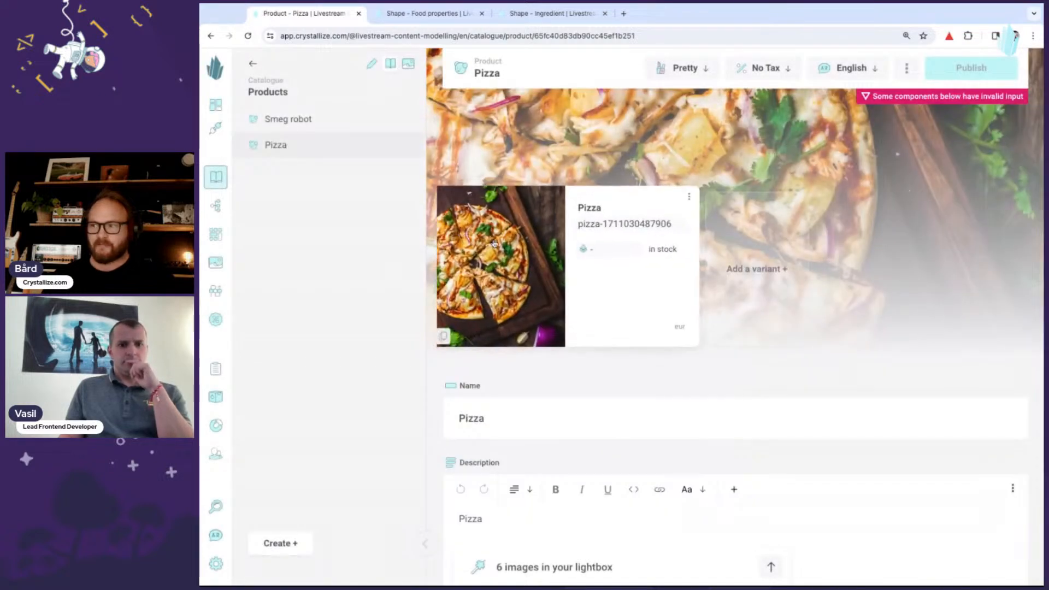
pyautogui.click(424, 544)
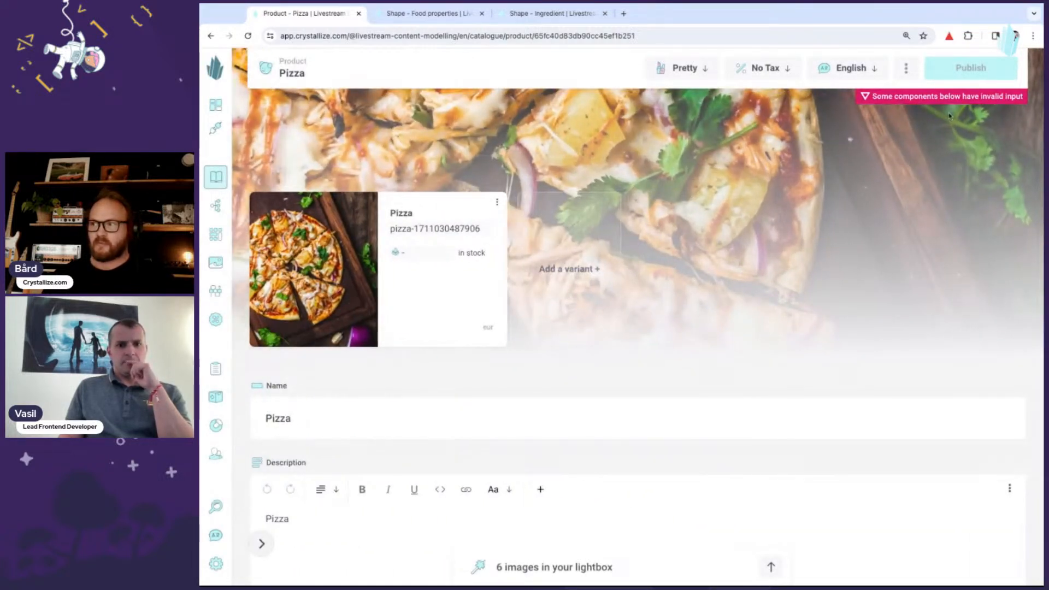
pyautogui.scroll(-15, 569, 296)
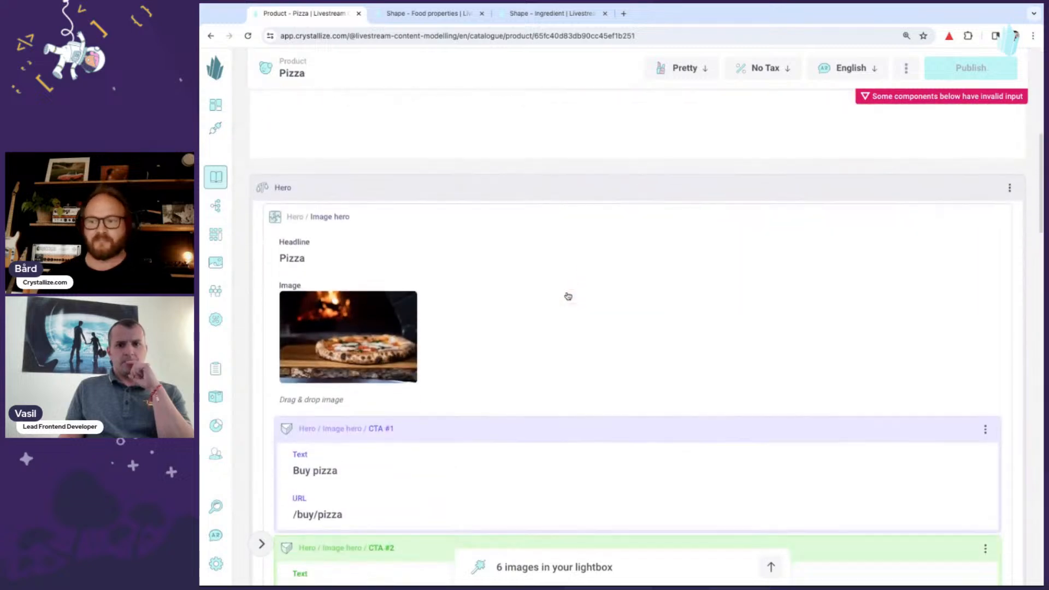
pyautogui.scroll(-15, 568, 296)
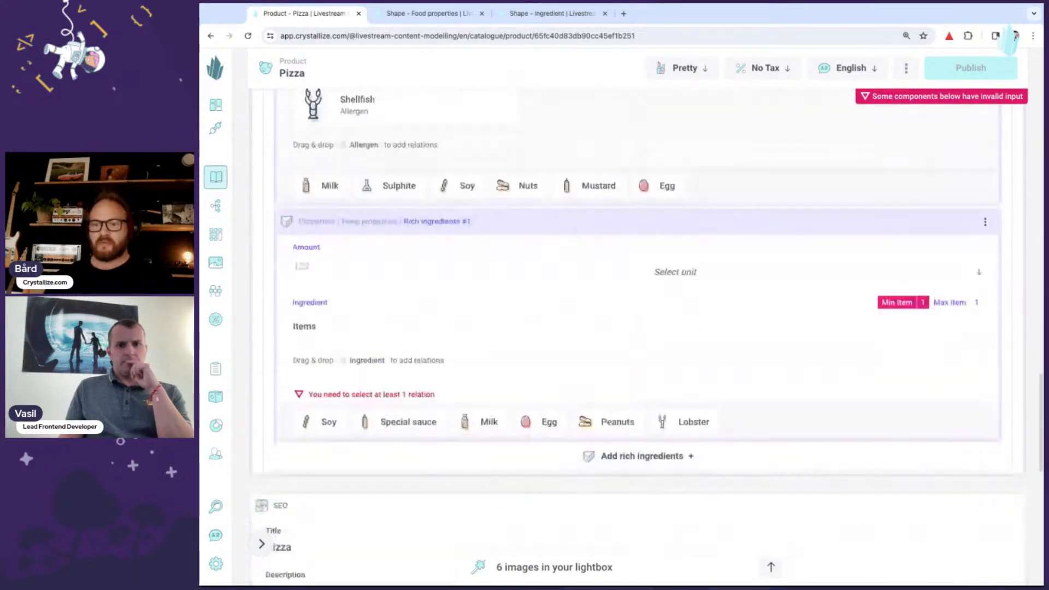
pyautogui.scroll(1, 361, 198)
pyautogui.click(323, 171)
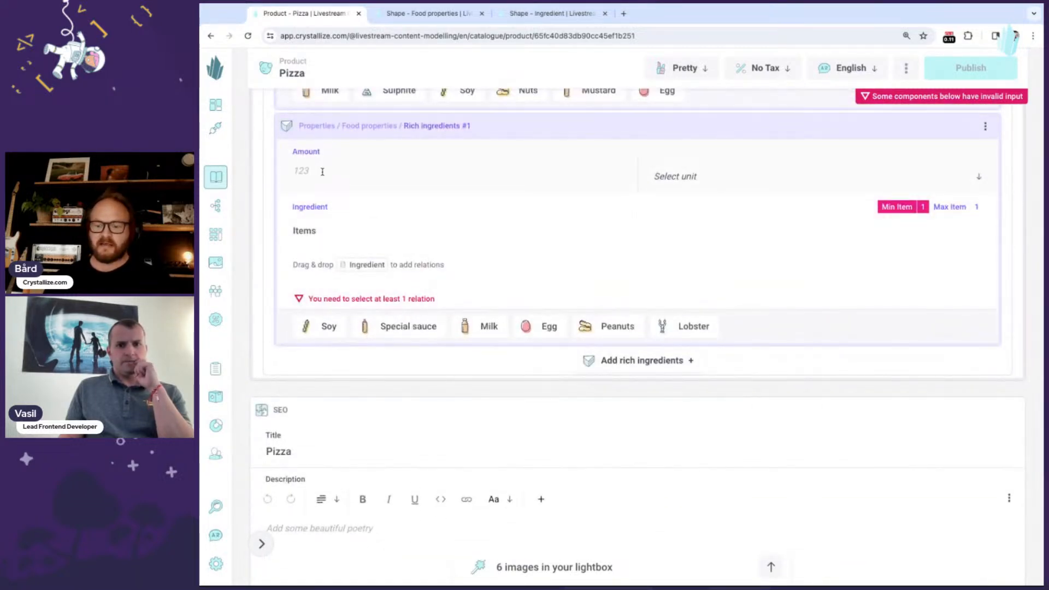
pyautogui.write('2')
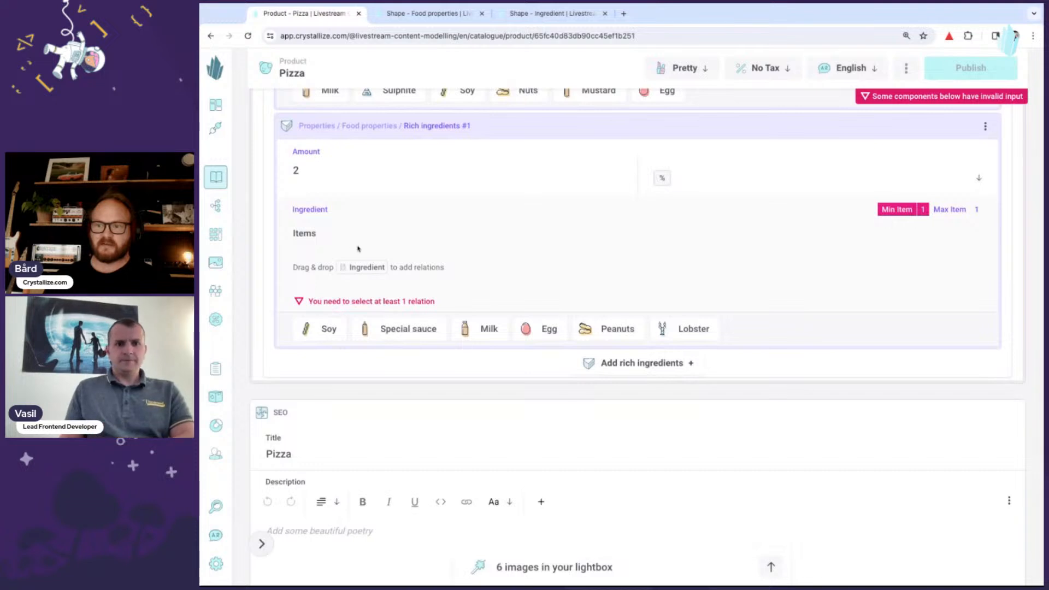
pyautogui.click(335, 330)
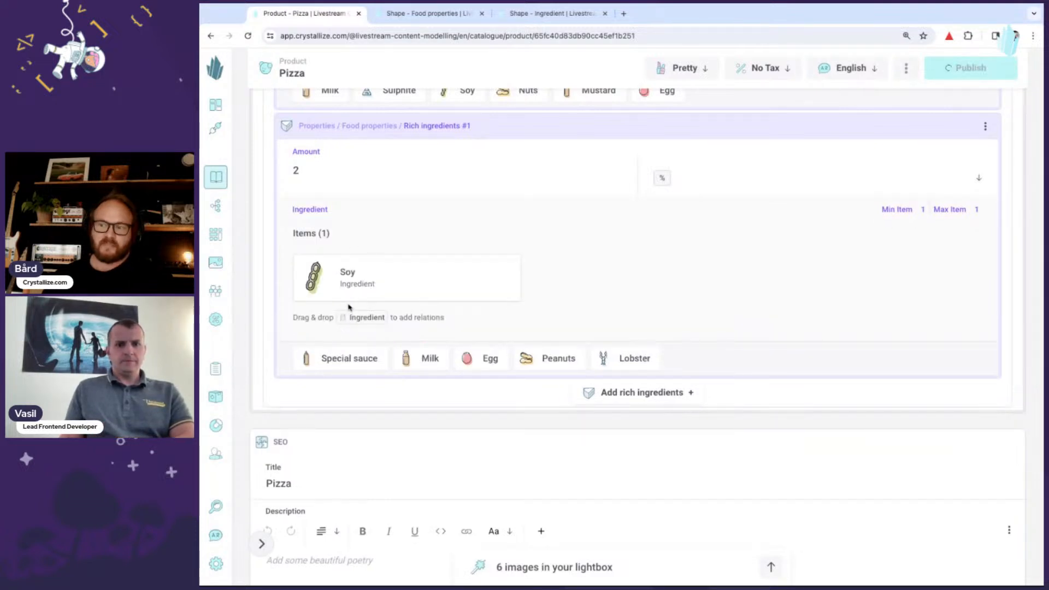
# - Add a second Rich ingredients entry with amount 55 and Milk as its ingredient
pyautogui.click(620, 401)
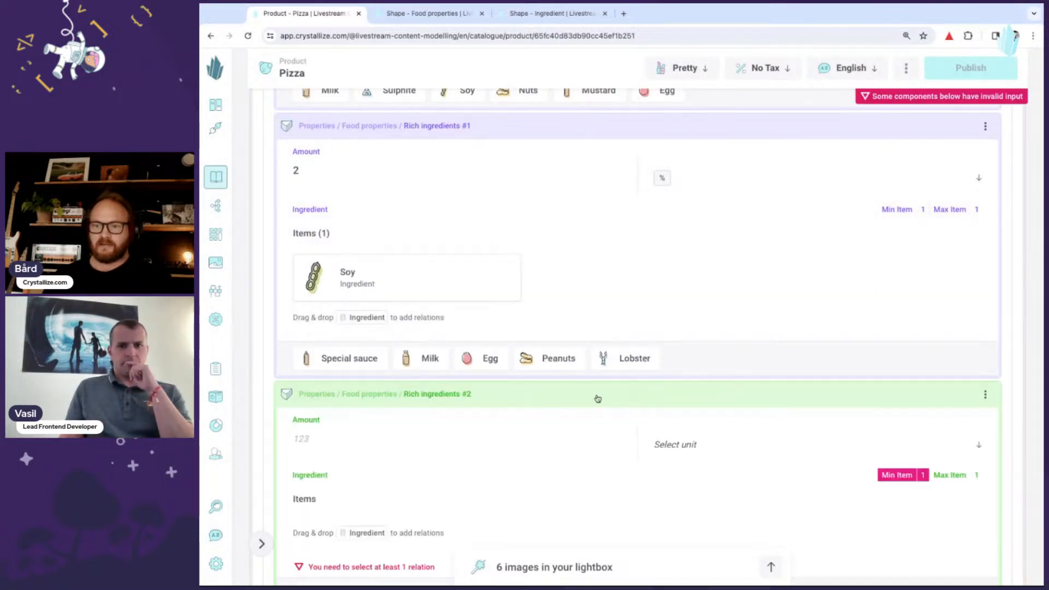
pyautogui.click(326, 441)
pyautogui.write('55')
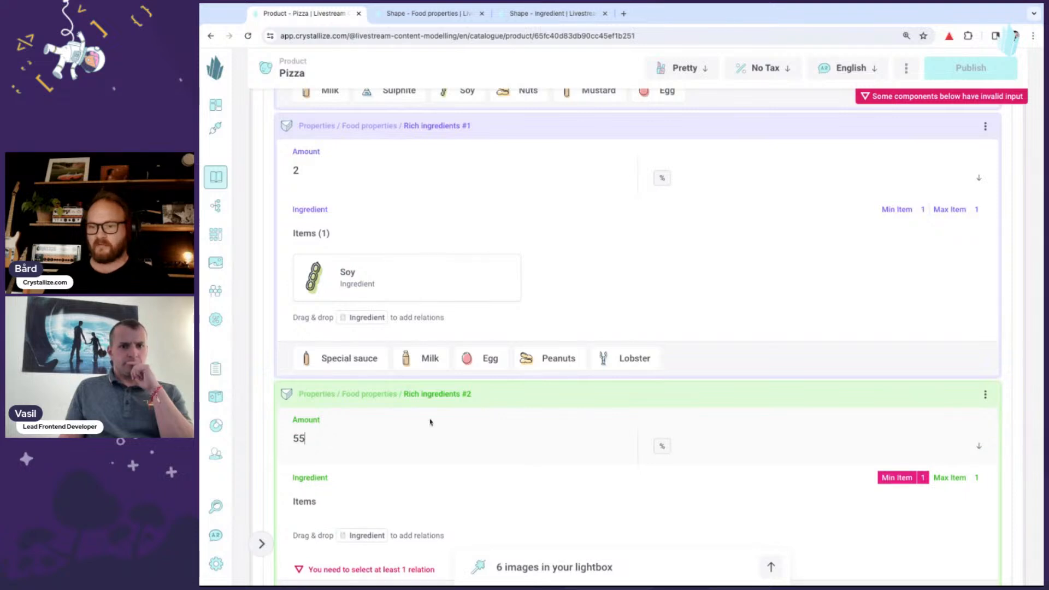
pyautogui.scroll(-2, 436, 421)
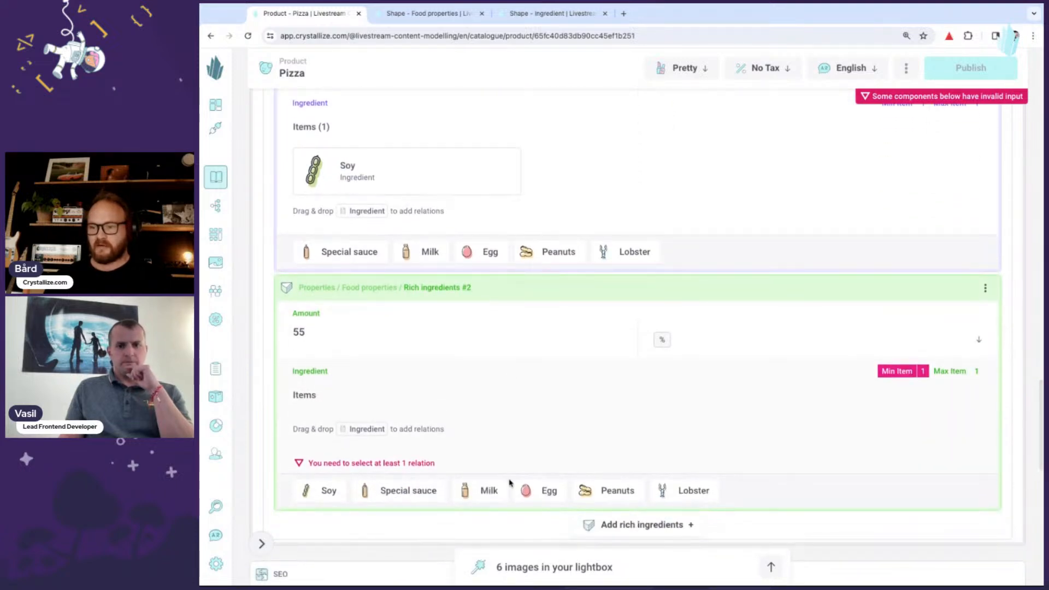
pyautogui.moveTo(484, 490); pyautogui.dragTo(510, 398)
# - Add a third Rich ingredients entry with amount 15 and Peanuts as its ingredient
pyautogui.scroll(-2, 511, 397)
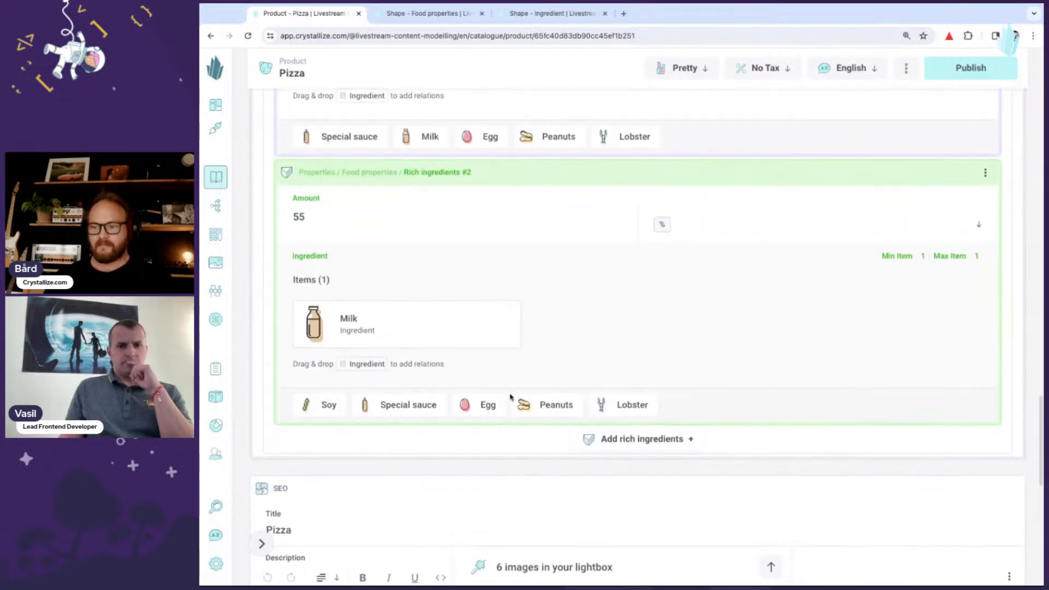
pyautogui.click(624, 441)
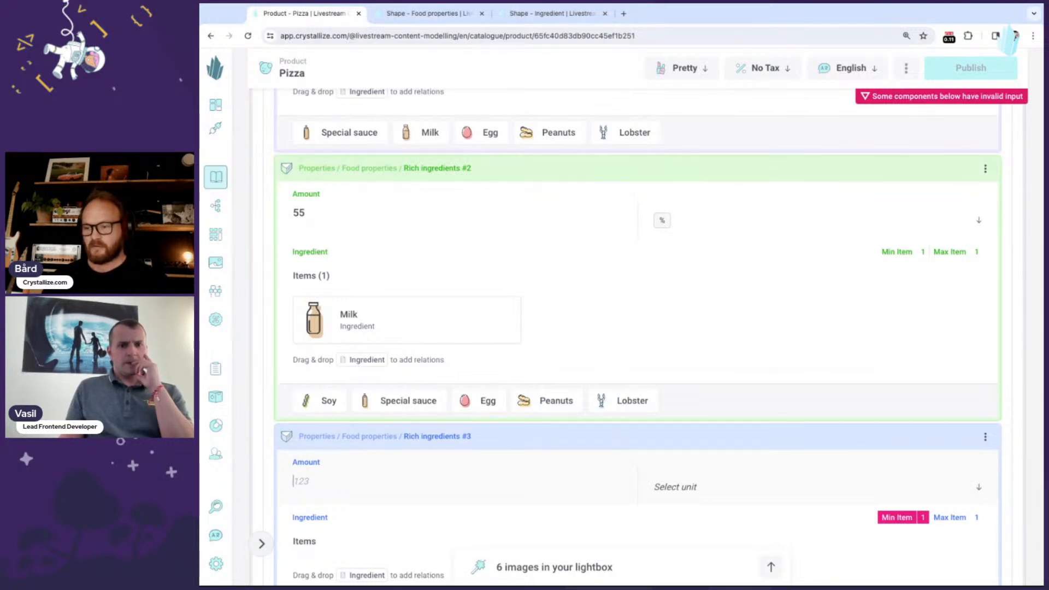
pyautogui.write('15')
pyautogui.scroll(-3, 572, 463)
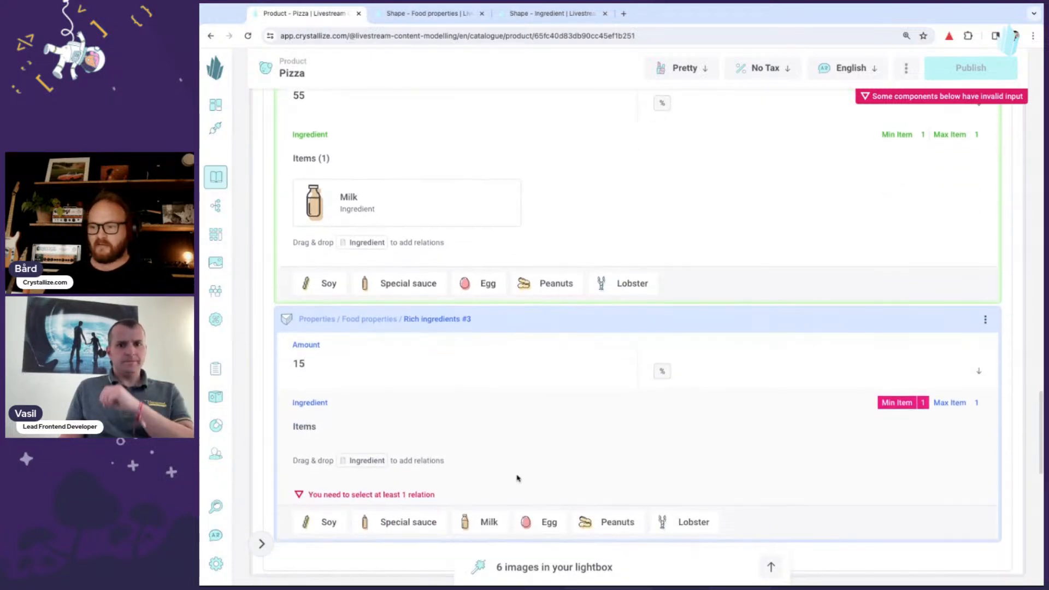
pyautogui.click(620, 511)
# - Publish the Pizza product
pyautogui.scroll(-3, 590, 458)
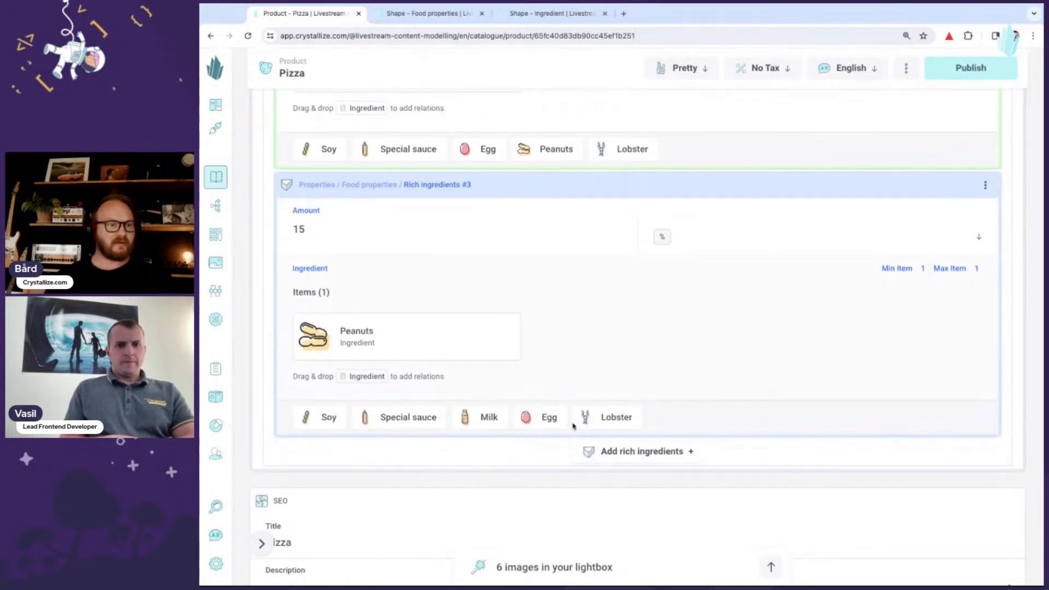
pyautogui.scroll(2, 618, 378)
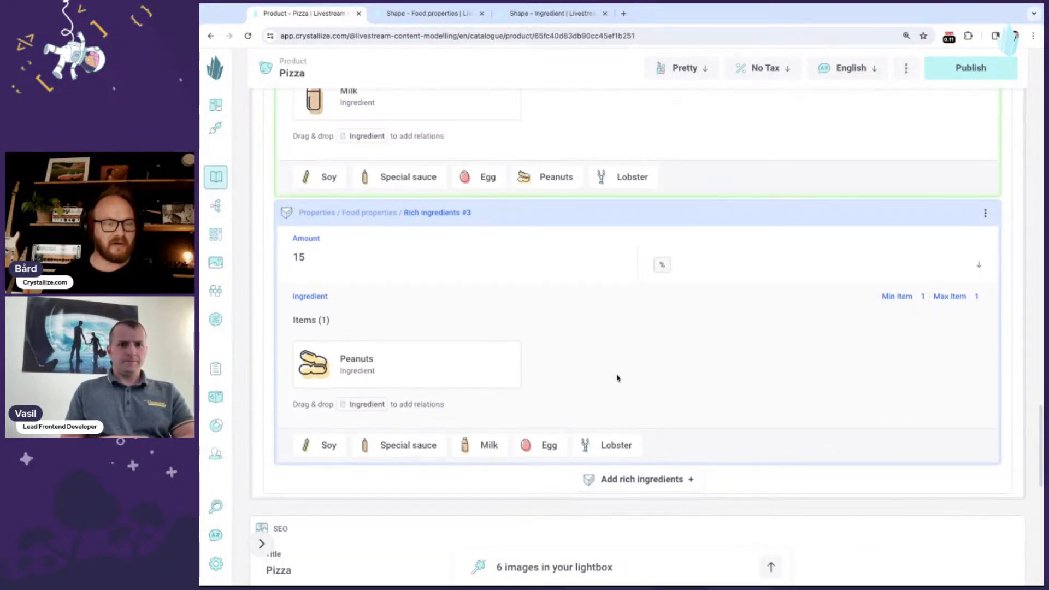
pyautogui.click(975, 77)
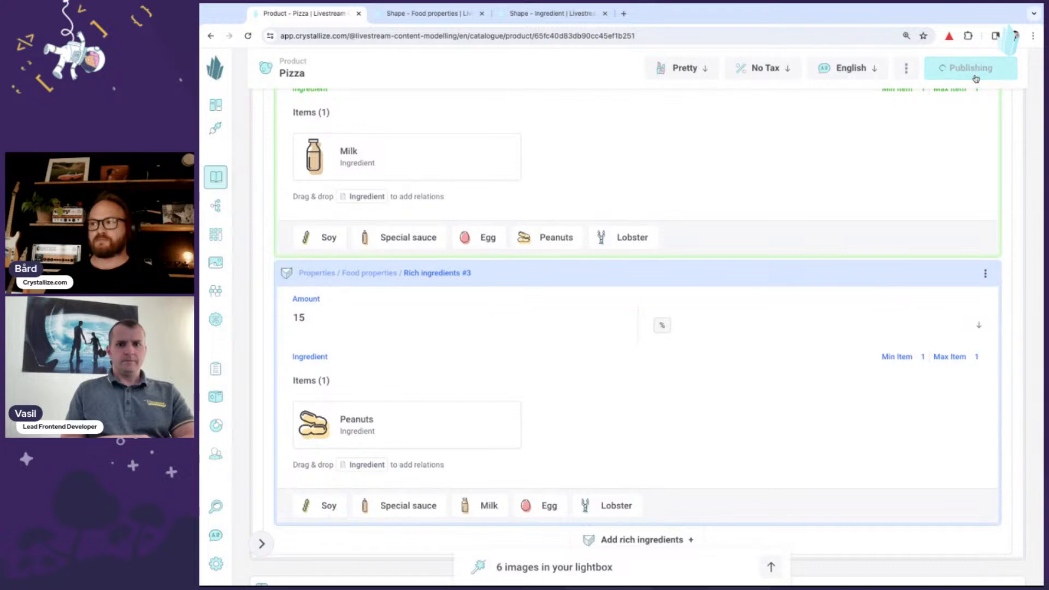
# - Review the Pizza product's hero, food properties and rich ingredients entries
pyautogui.scroll(2, 748, 256)
pyautogui.scroll(7, 744, 258)
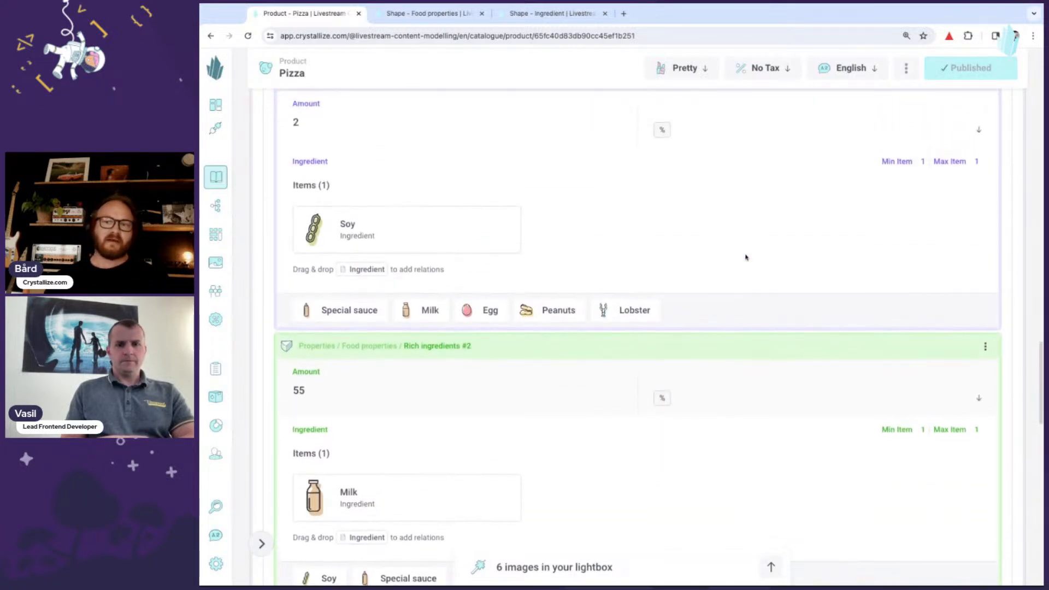
pyautogui.scroll(-2, 746, 257)
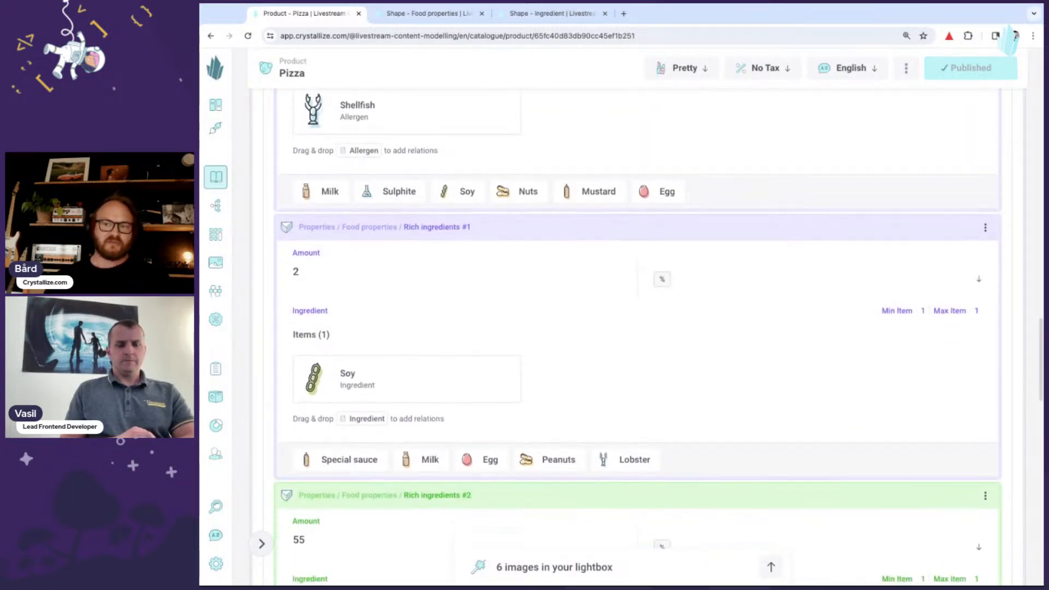
pyautogui.scroll(-1, 746, 258)
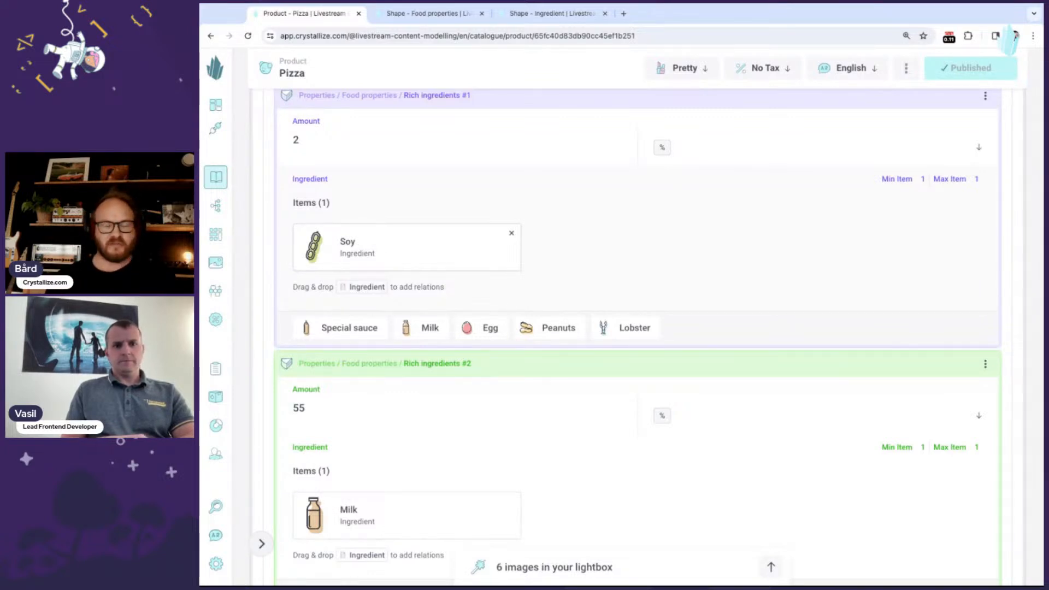
pyautogui.scroll(-4, 681, 274)
pyautogui.scroll(-1, 683, 274)
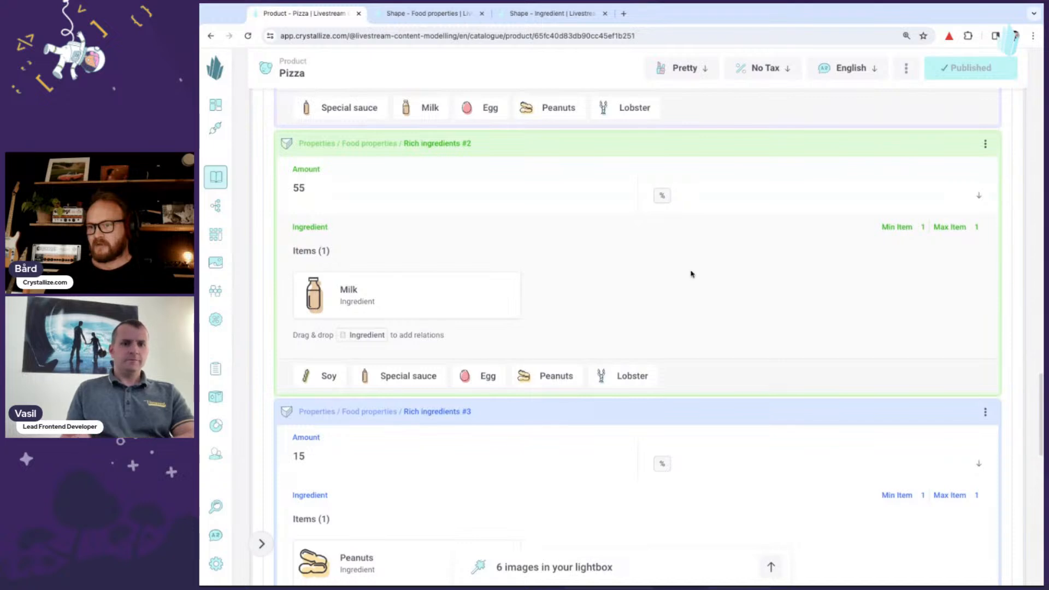
pyautogui.scroll(-2, 691, 274)
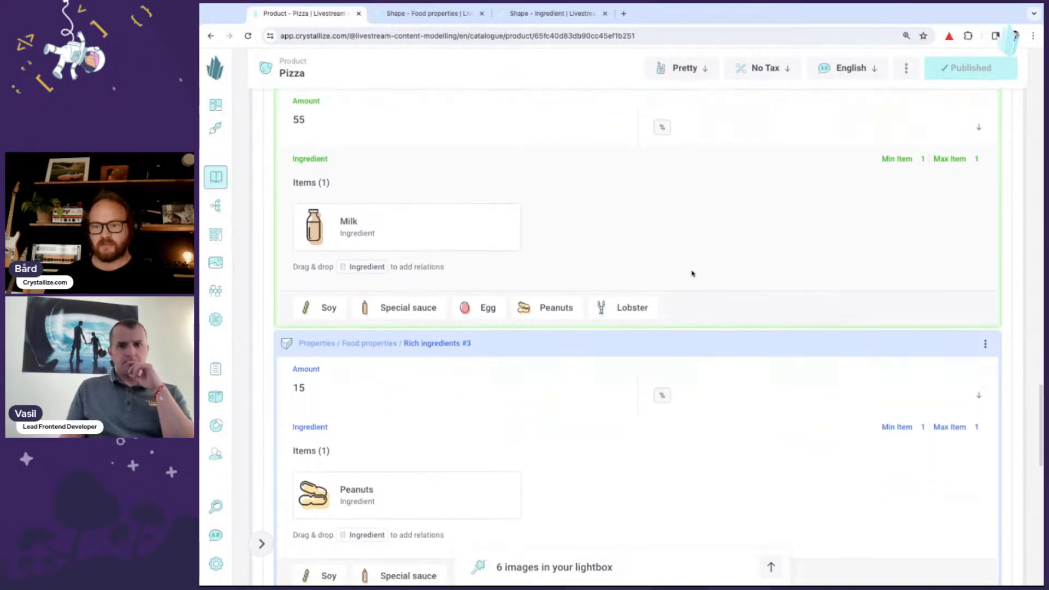
pyautogui.scroll(-1, 692, 273)
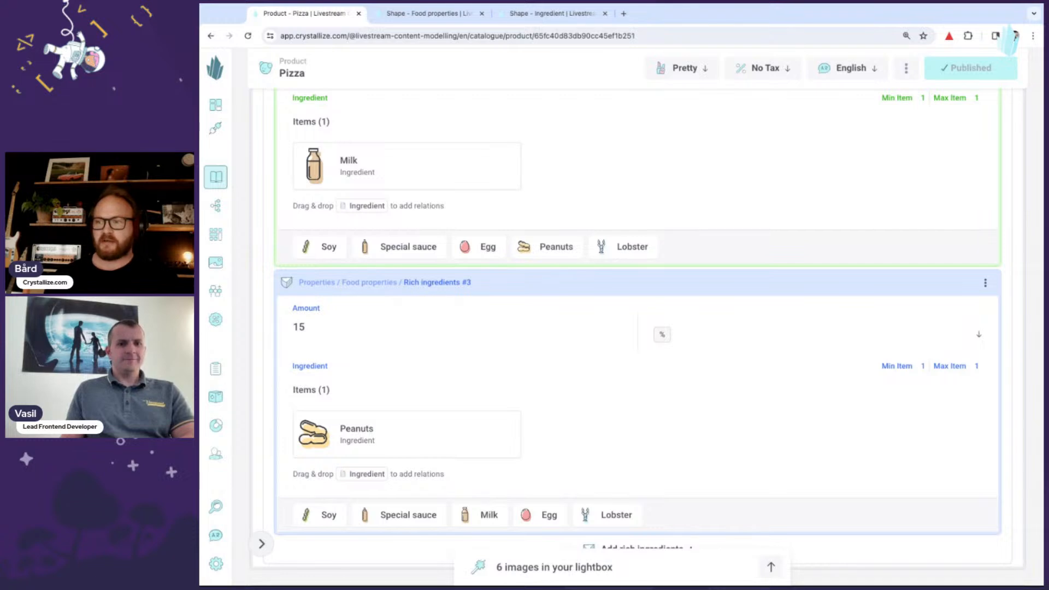
pyautogui.scroll(-1, 652, 297)
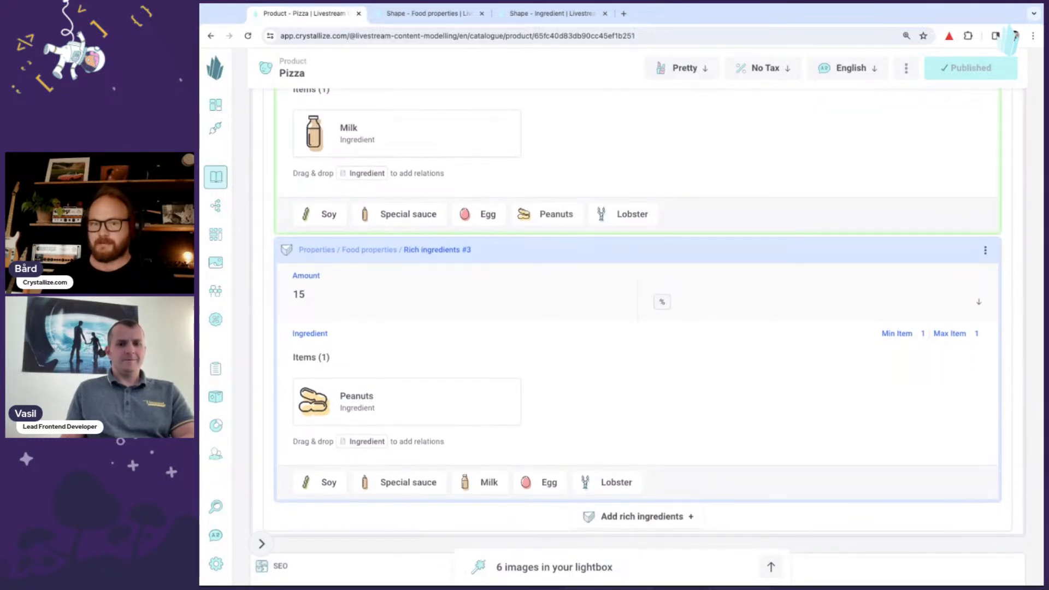
pyautogui.scroll(-1, 648, 336)
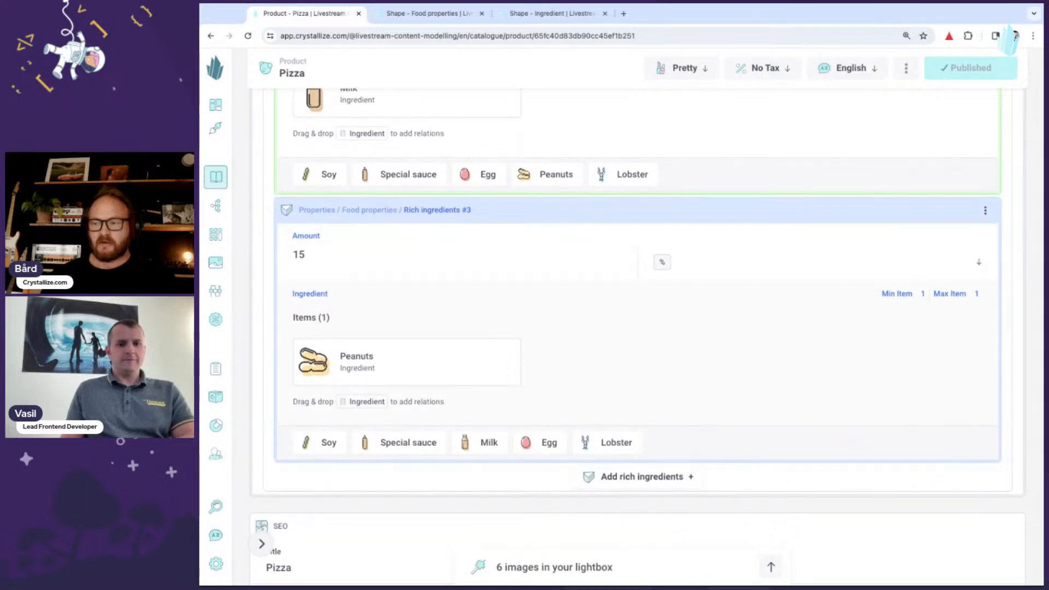
pyautogui.scroll(1, 646, 337)
pyautogui.scroll(5, 646, 336)
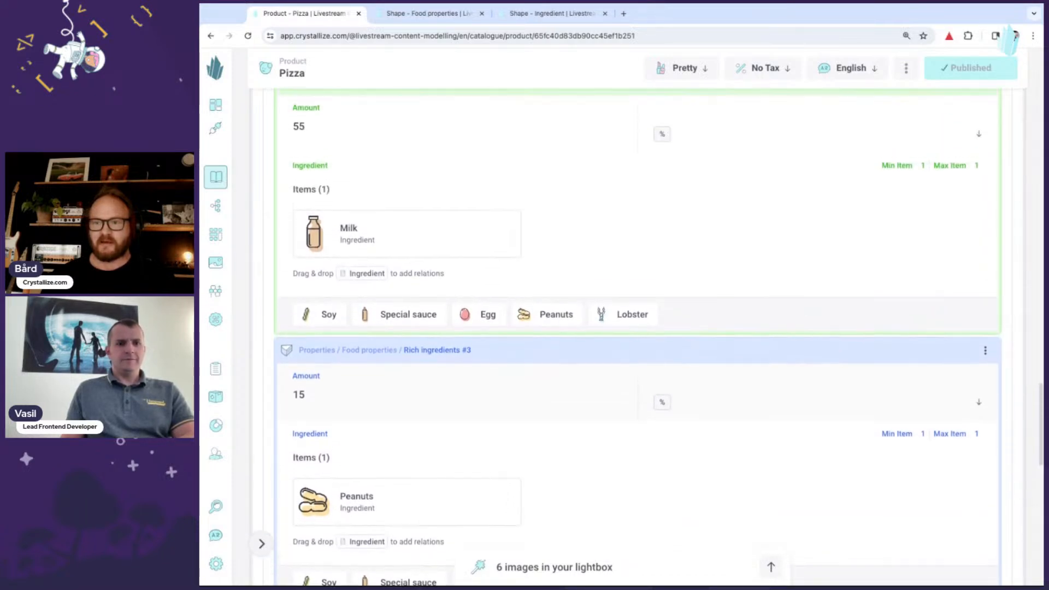
pyautogui.scroll(15, 646, 337)
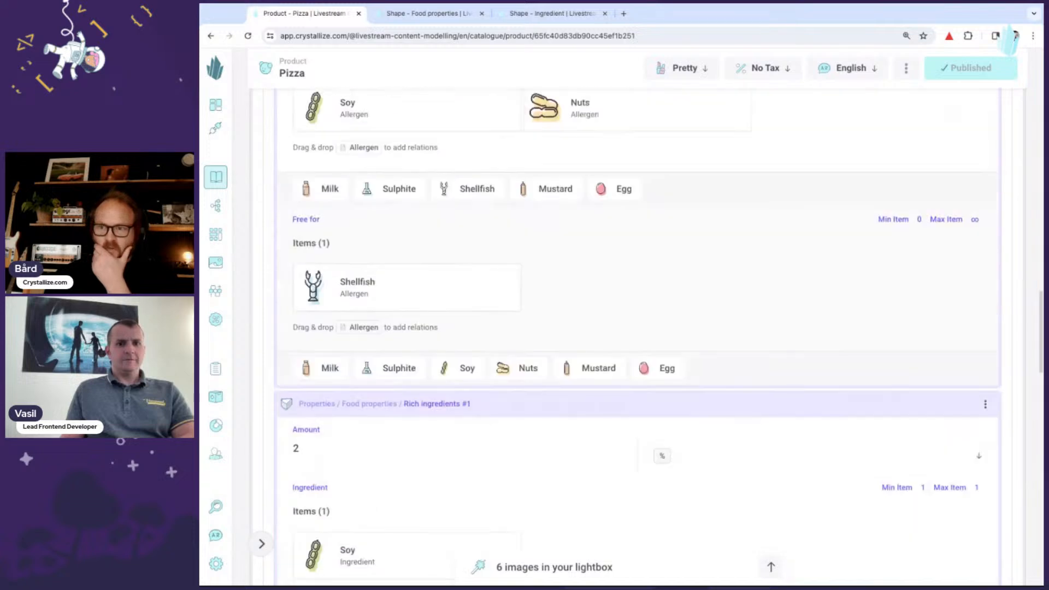
pyautogui.scroll(13, 646, 336)
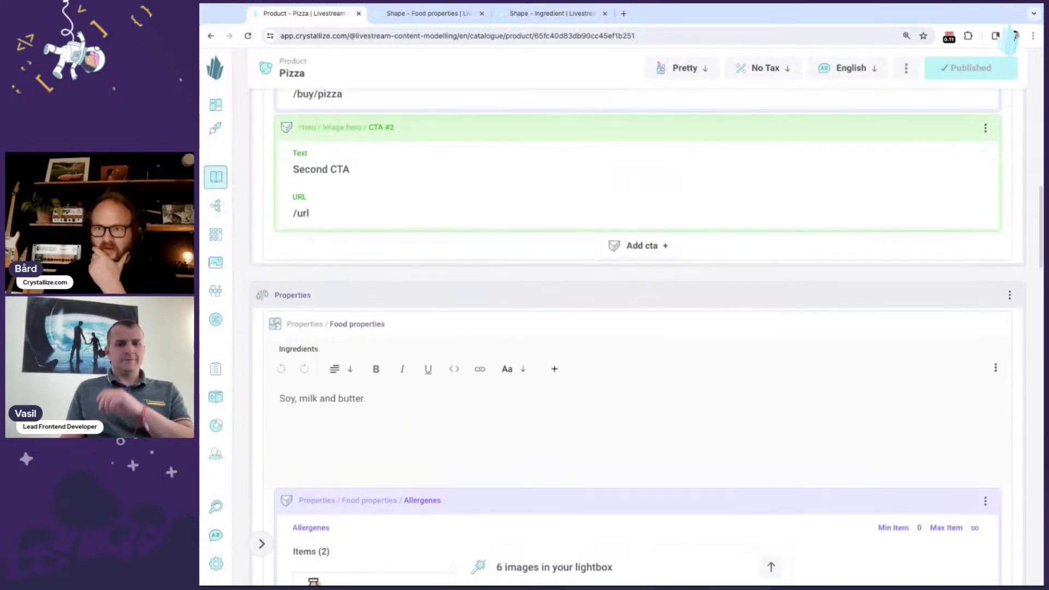
pyautogui.scroll(7, 394, 227)
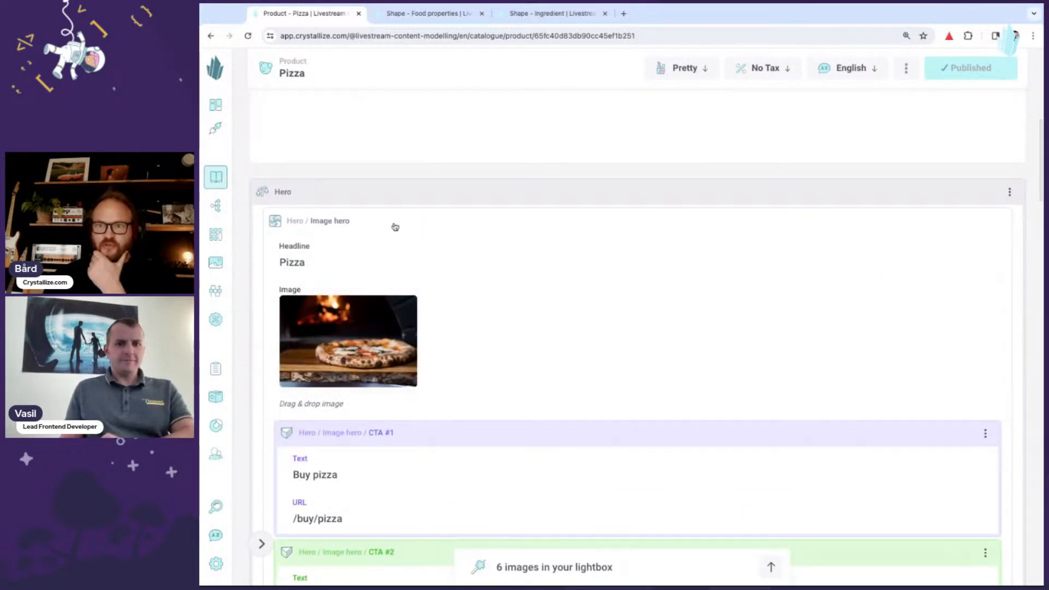
pyautogui.scroll(-3, 538, 252)
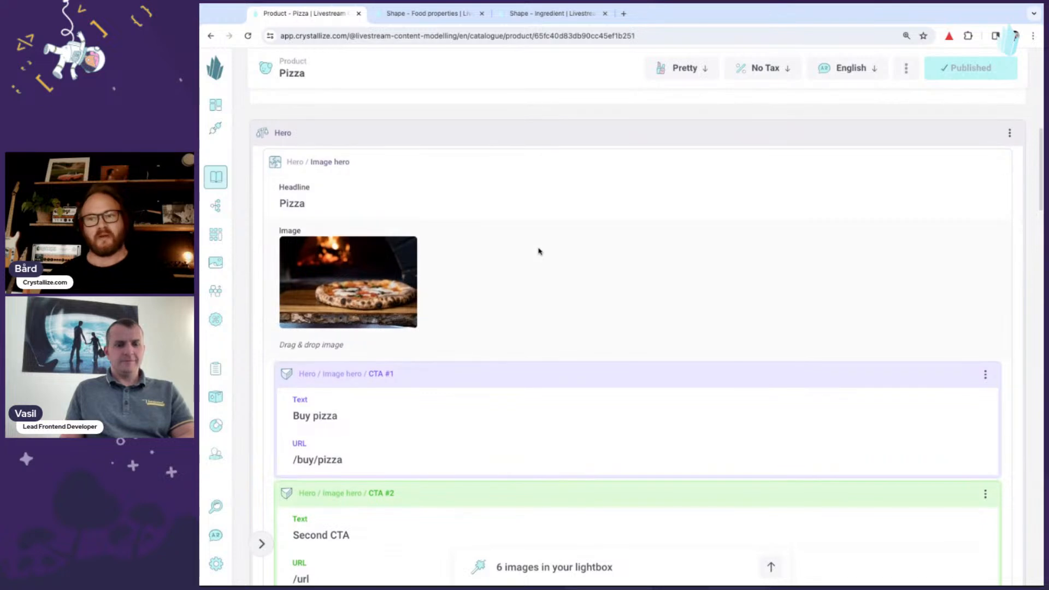
pyautogui.scroll(-1, 538, 251)
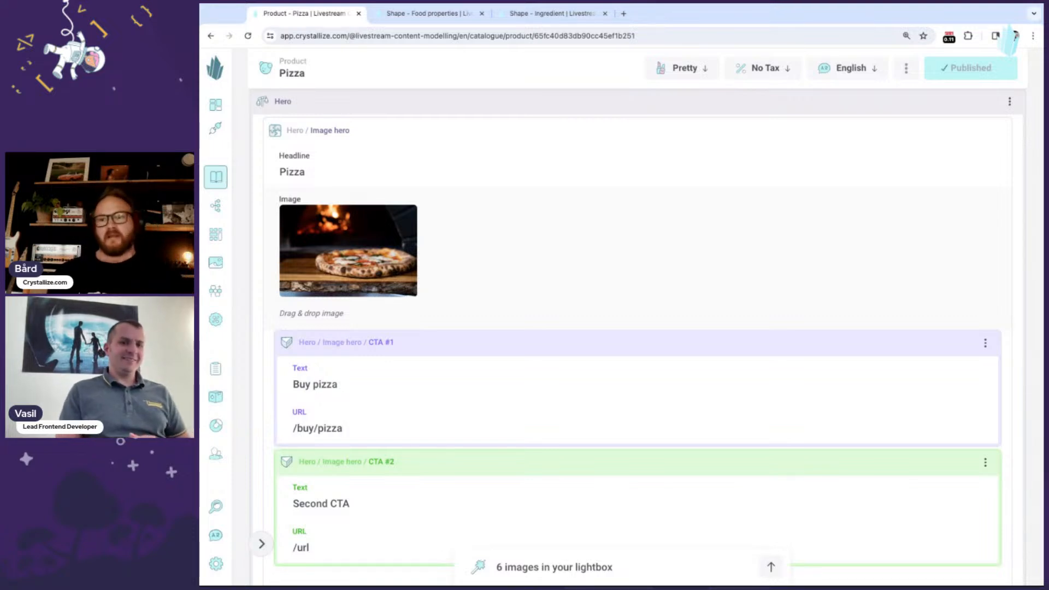
pyautogui.scroll(1, 637, 336)
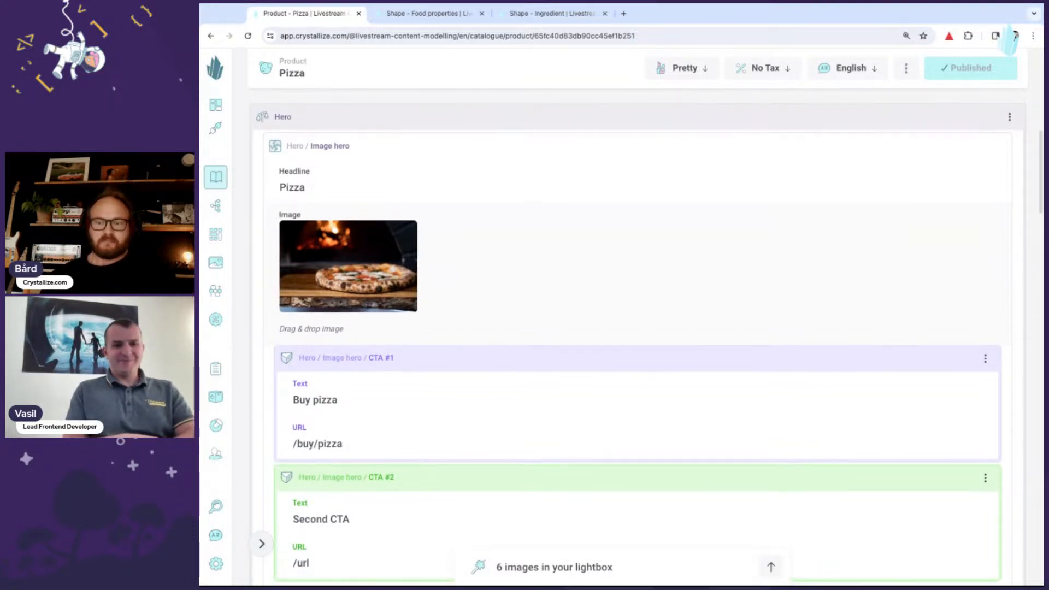
pyautogui.scroll(-1, 637, 337)
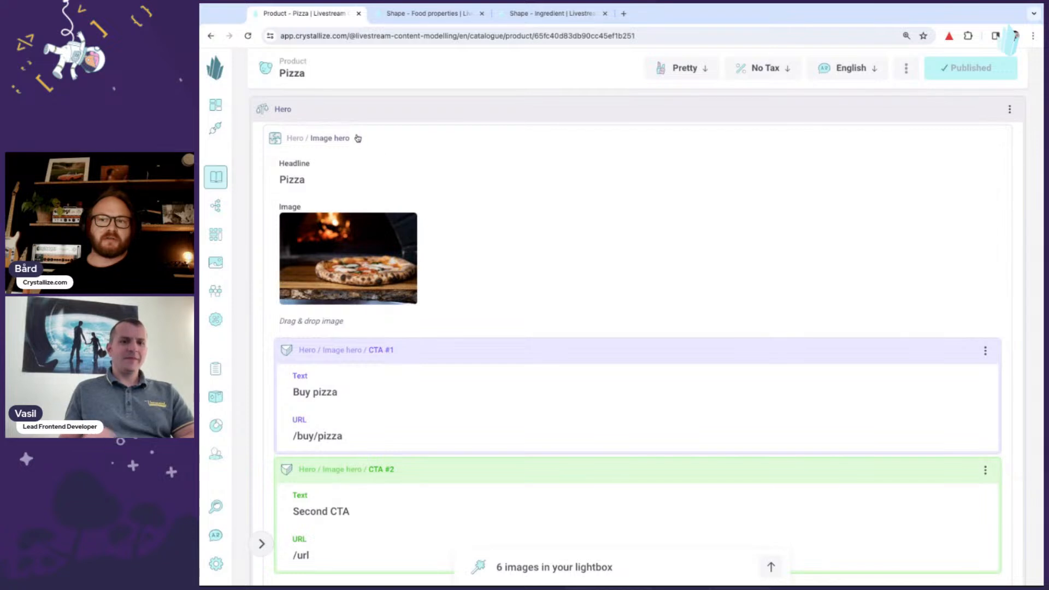
pyautogui.moveTo(268, 116)
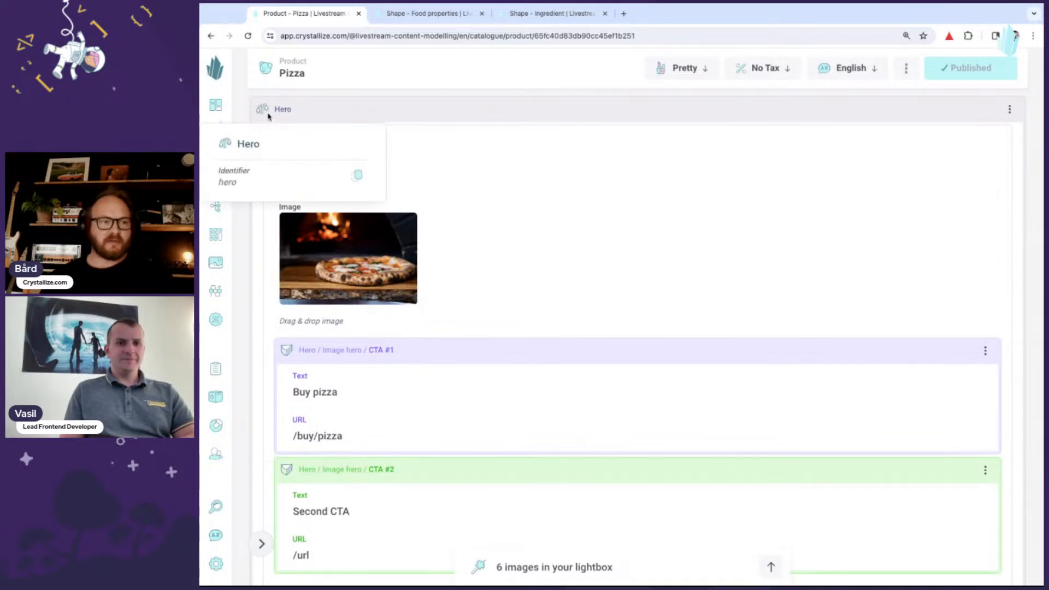